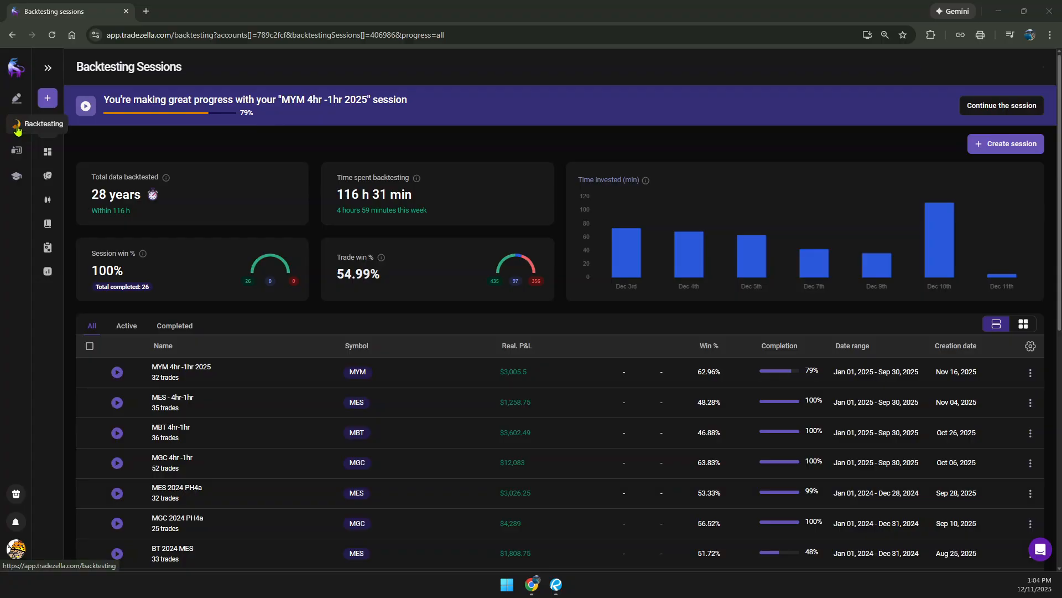
Start a new backtesting session and name it MGC PH 2 2025
click(16, 130)
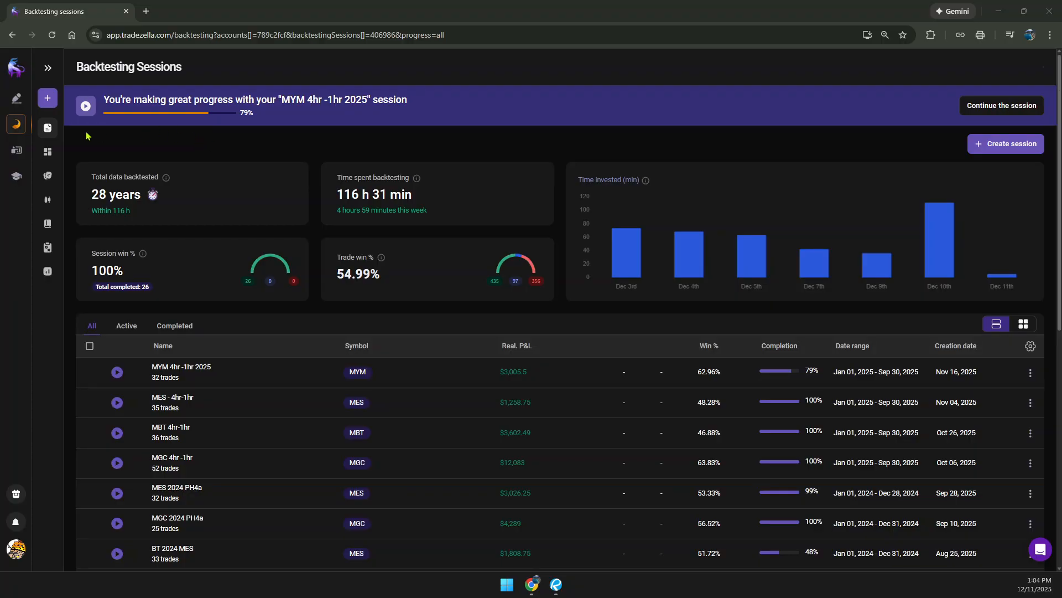
click(1011, 146)
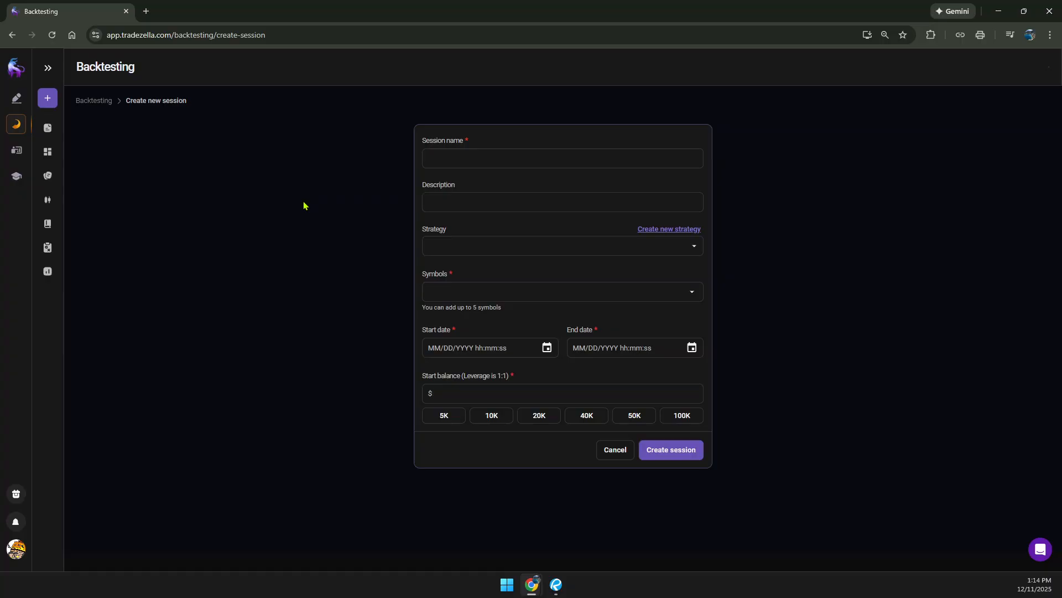
click(487, 162)
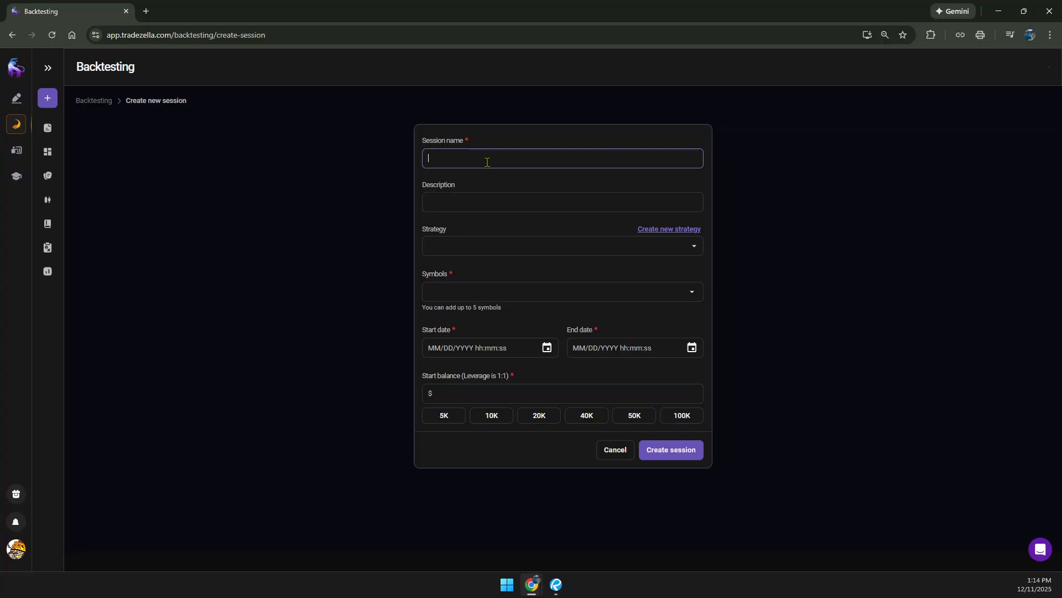
text(MGC PH 2 2025)
click(454, 205)
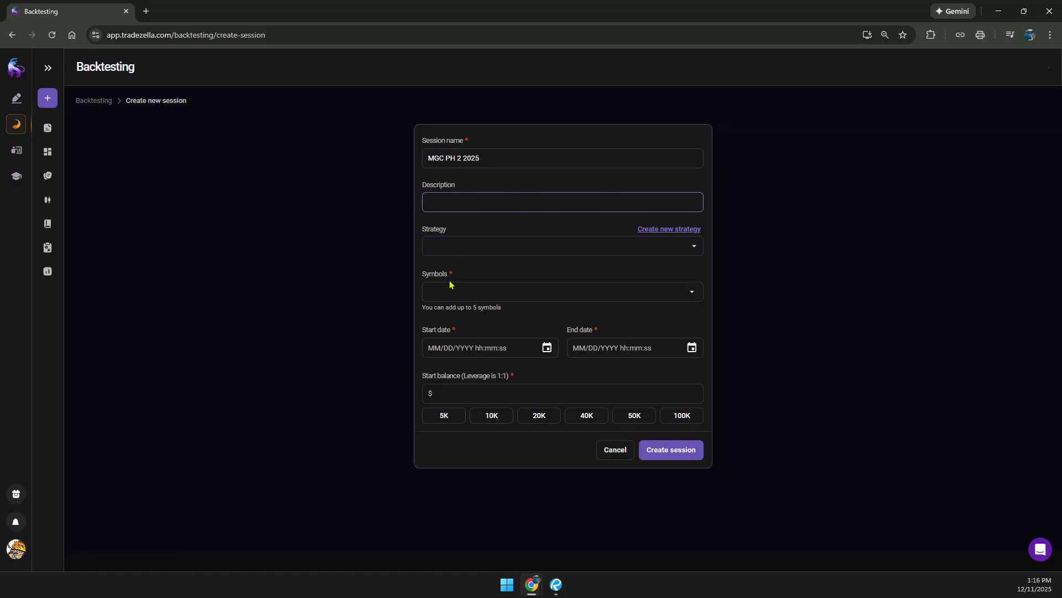
Add MGC - Micro Gold Futures as the session's symbol from the futures category
click(579, 288)
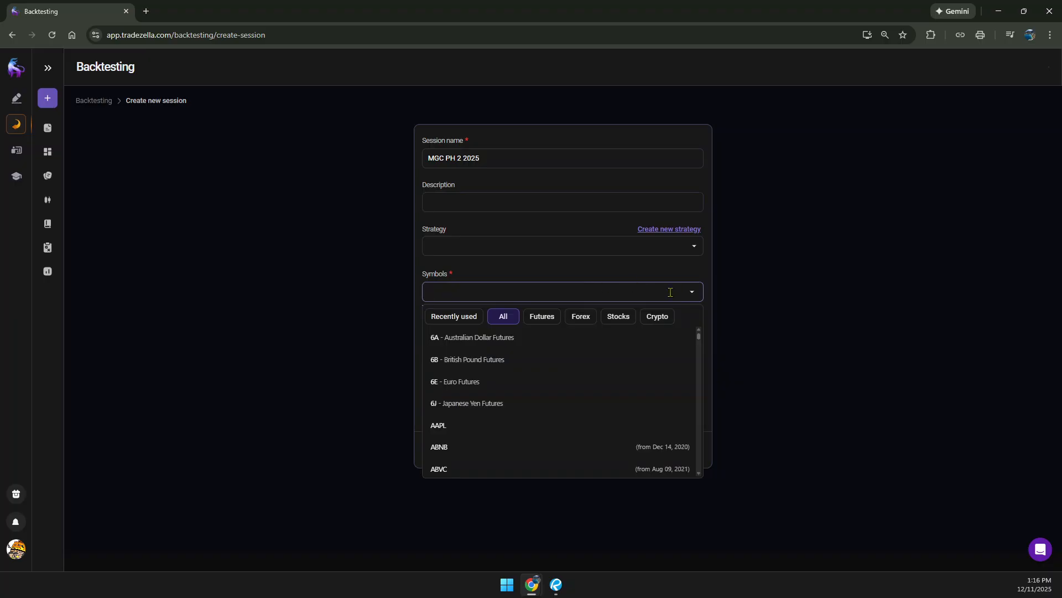
click(544, 317)
scroll(537, 380, down, 5)
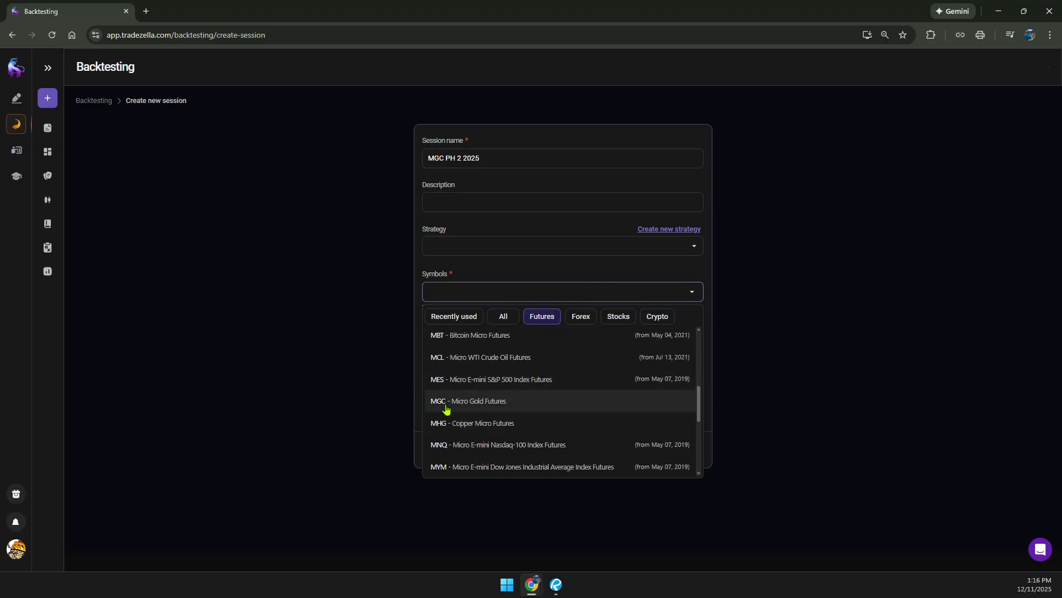
click(450, 401)
click(394, 357)
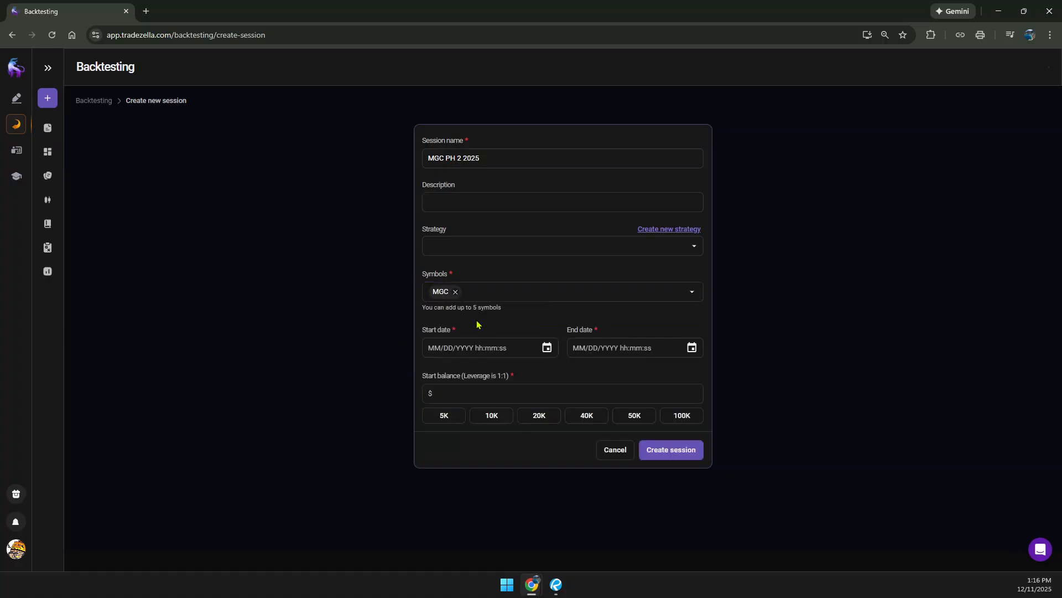
Look through the futures symbols available for the session, from 6A to ZB
click(692, 295)
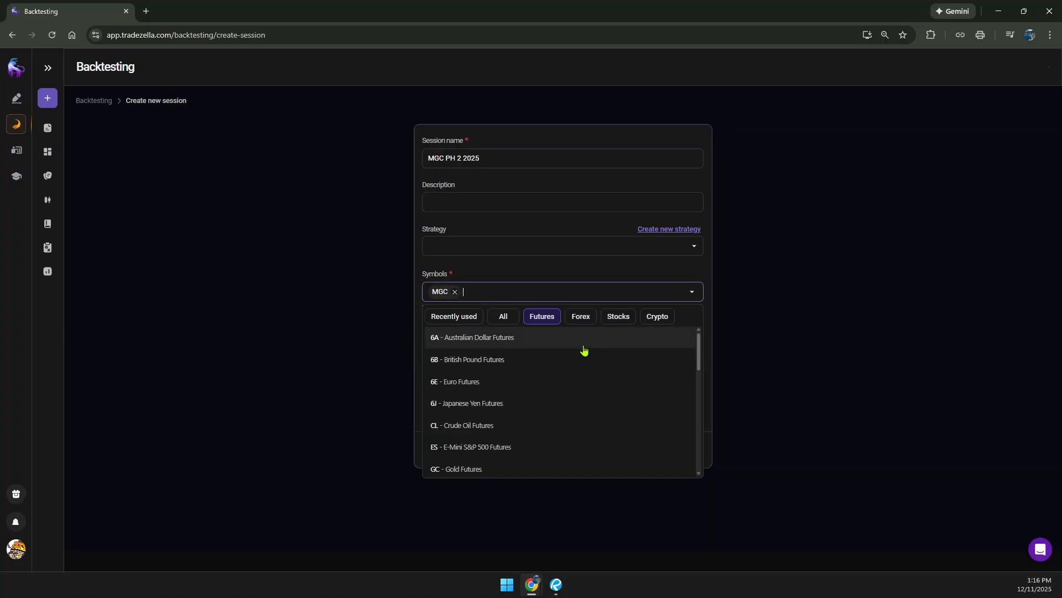
scroll(579, 376, down, 2)
scroll(580, 379, down, 2)
scroll(580, 379, up, 5)
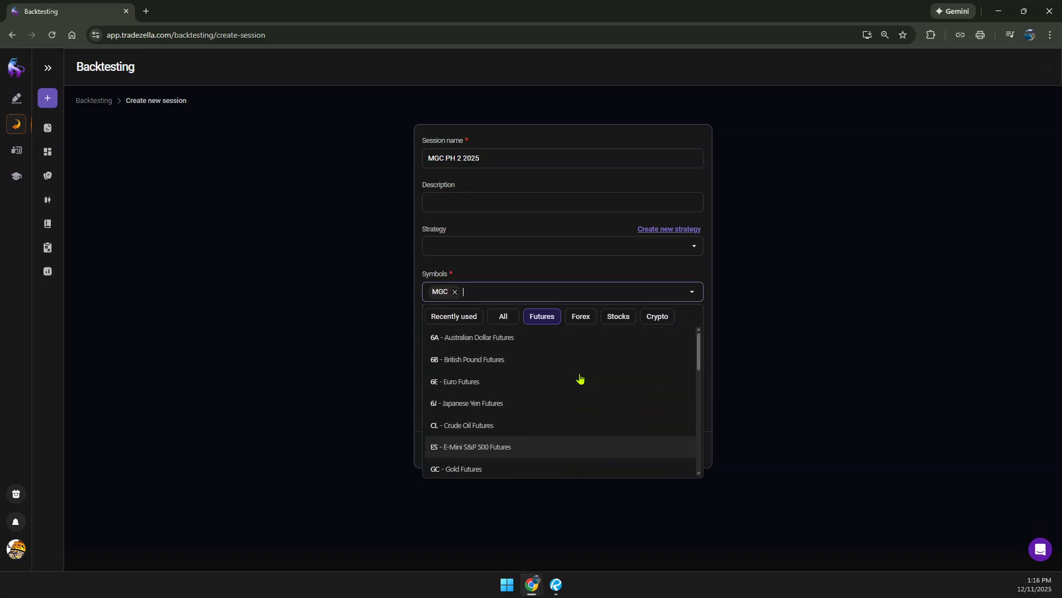
scroll(580, 378, down, 8)
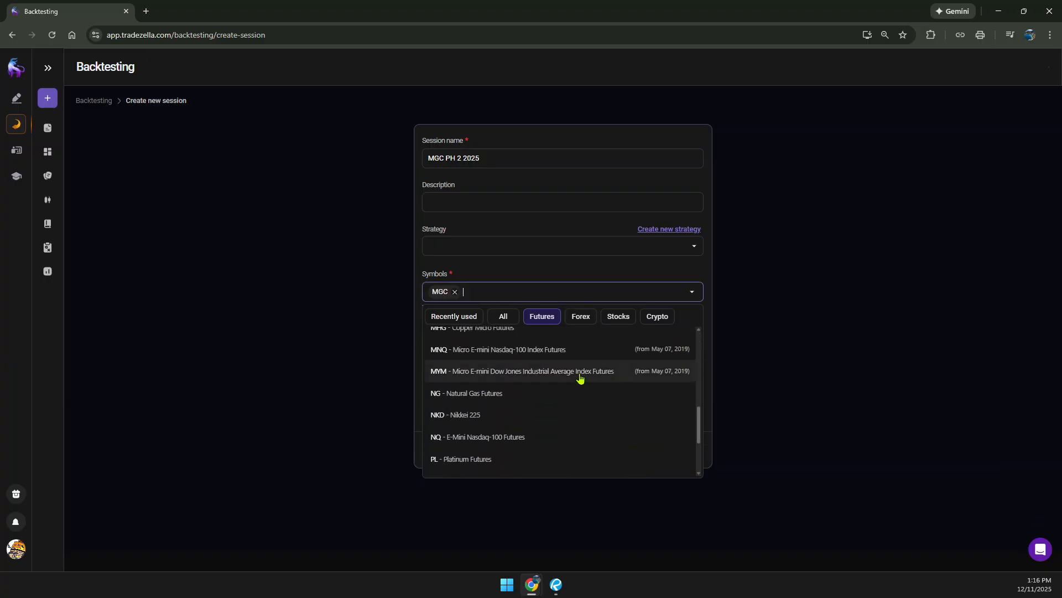
scroll(580, 378, down, 1)
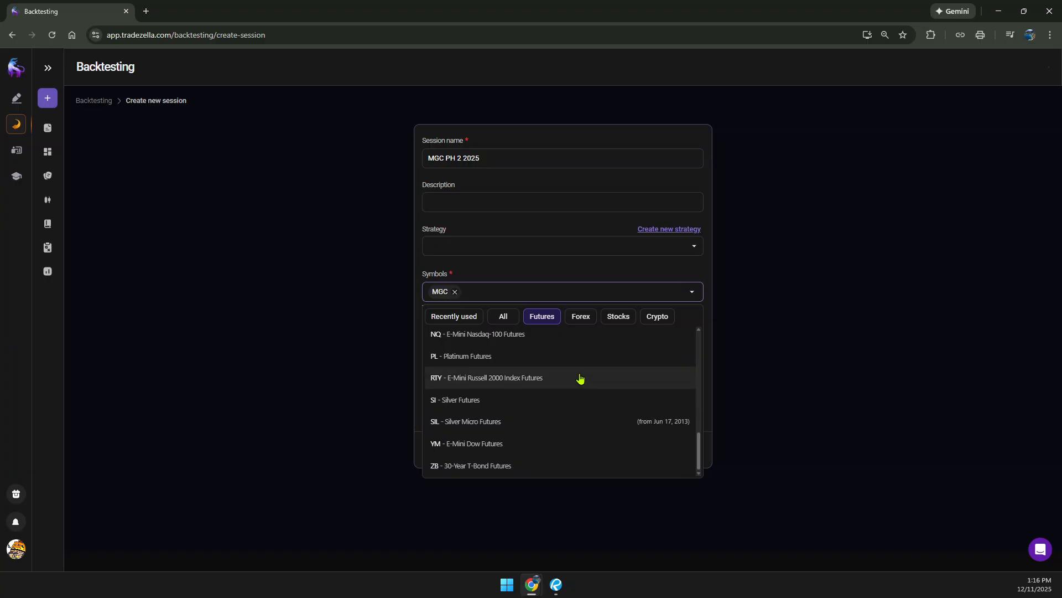
scroll(580, 379, up, 9)
click(363, 354)
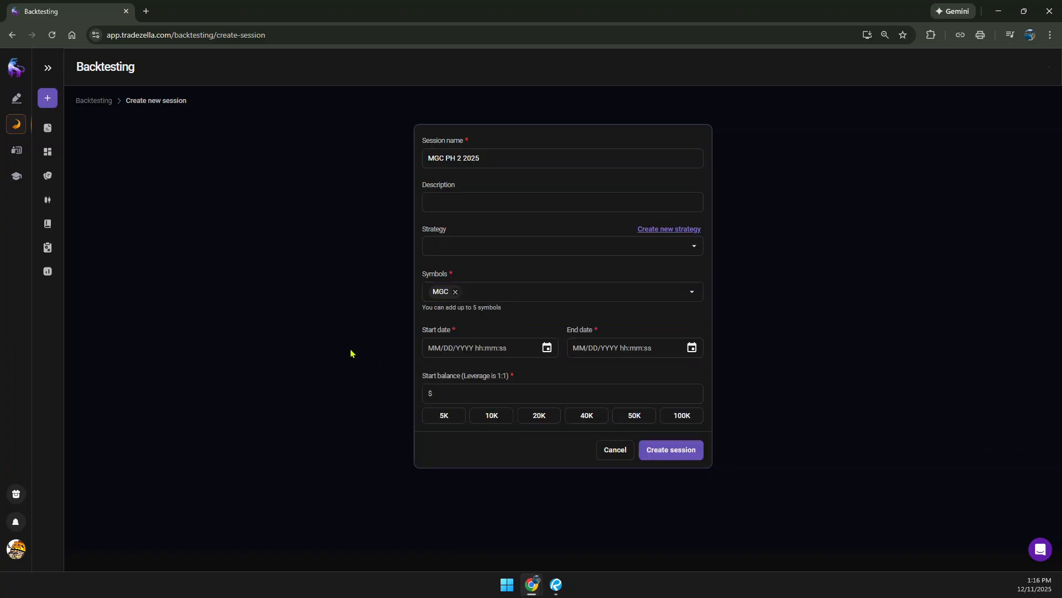
Set the session's start date to 01/01/2025 00:00:00
click(546, 350)
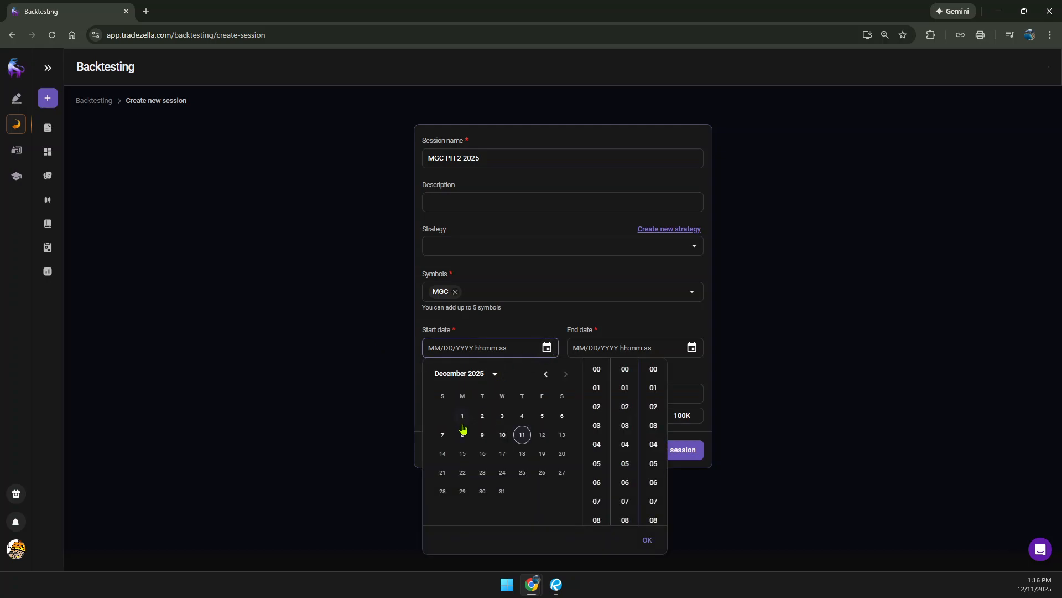
click(496, 375)
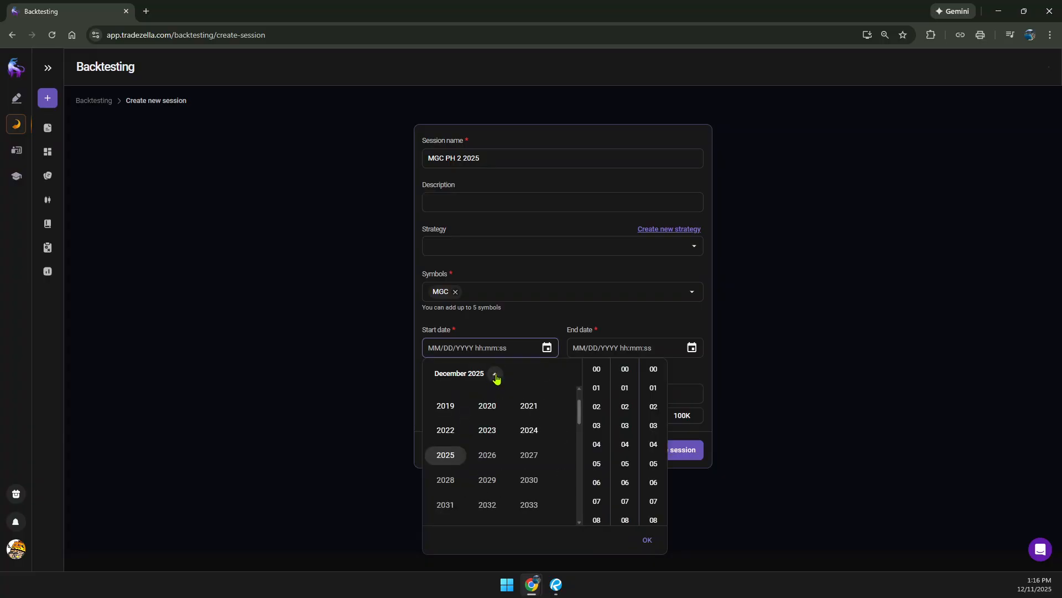
click(442, 456)
click(450, 399)
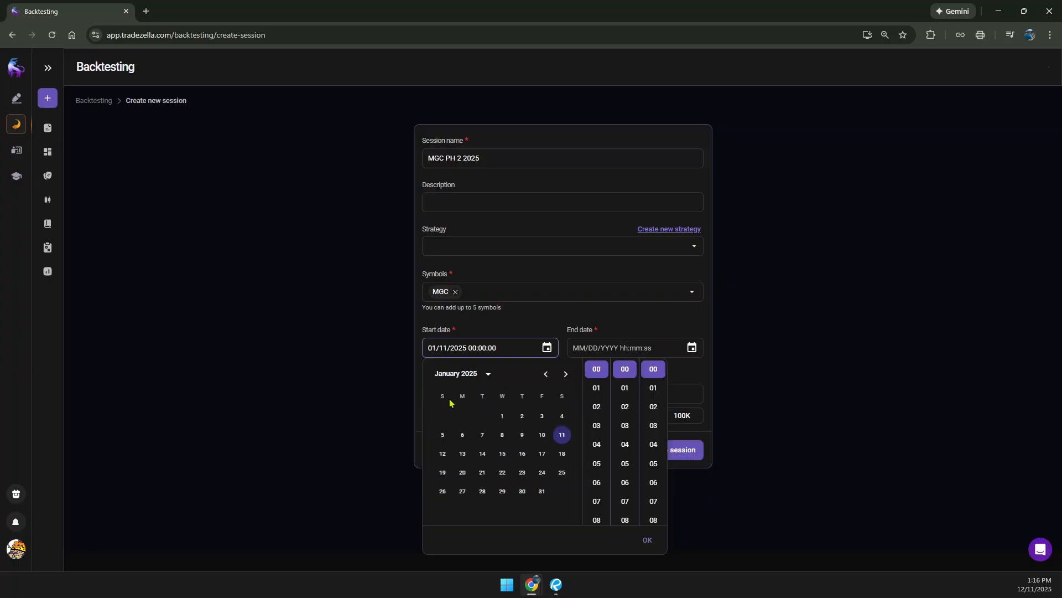
click(502, 417)
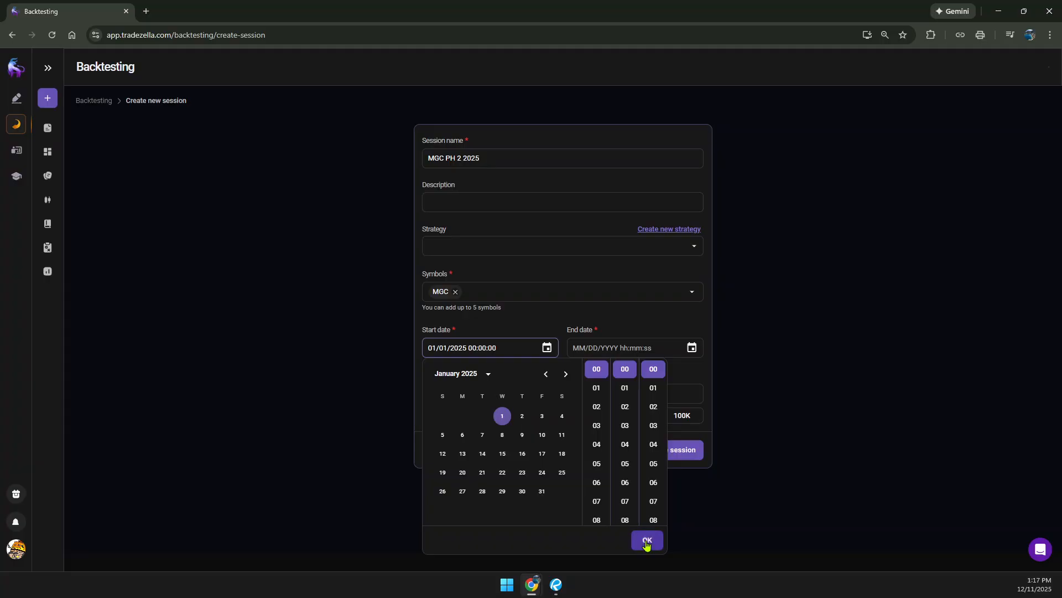
click(647, 541)
Set the session's end date to 11/28/2025 00:00:00
click(693, 348)
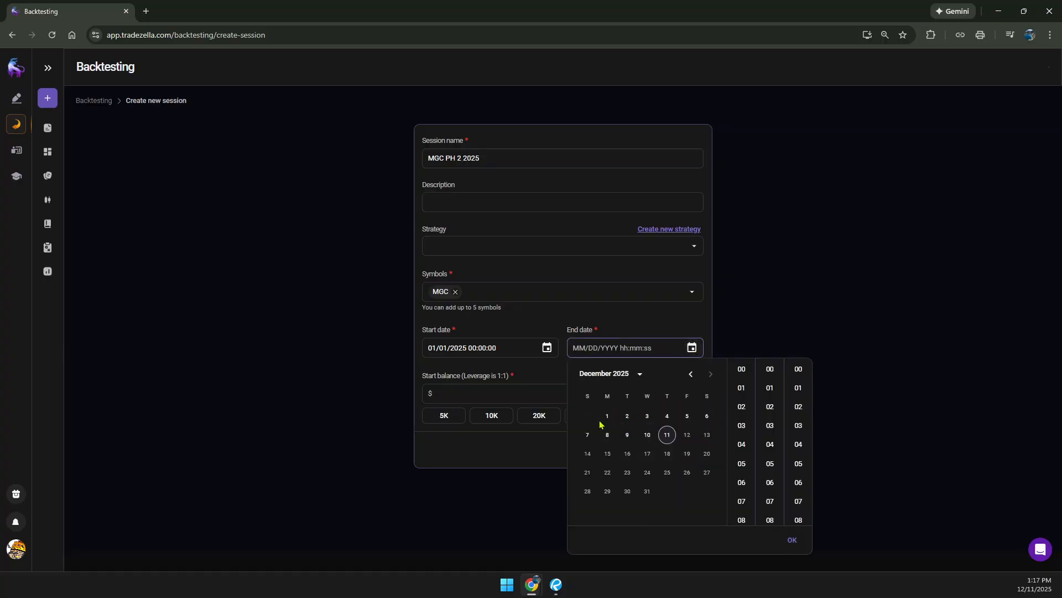
click(639, 374)
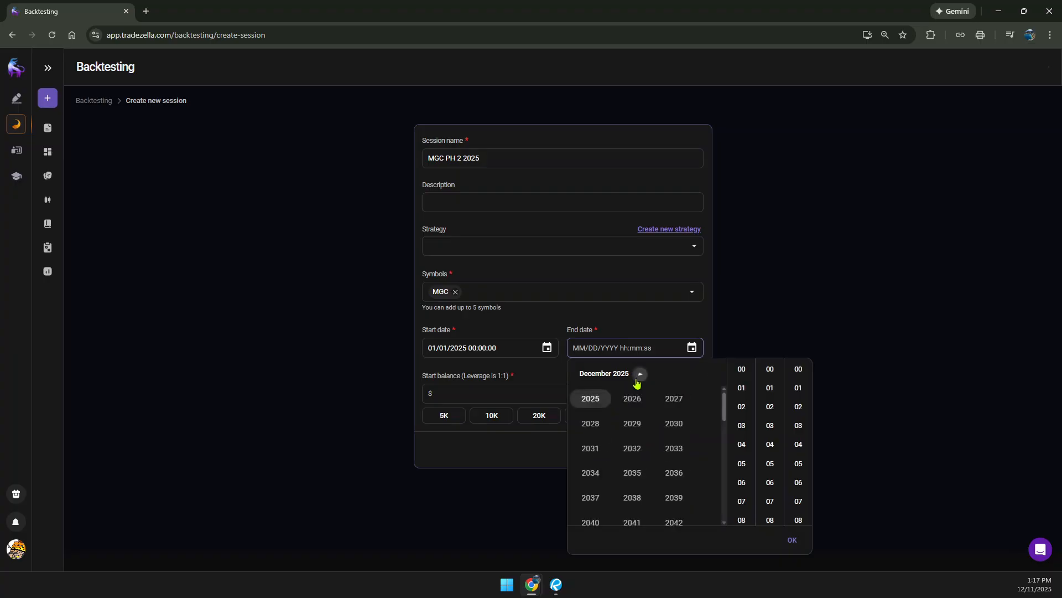
click(591, 403)
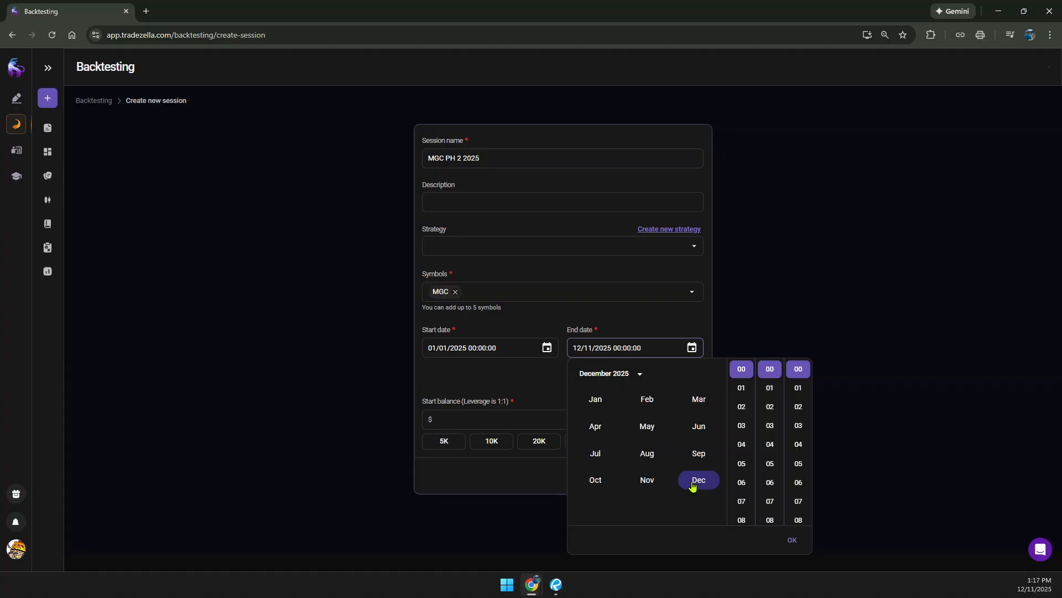
click(652, 486)
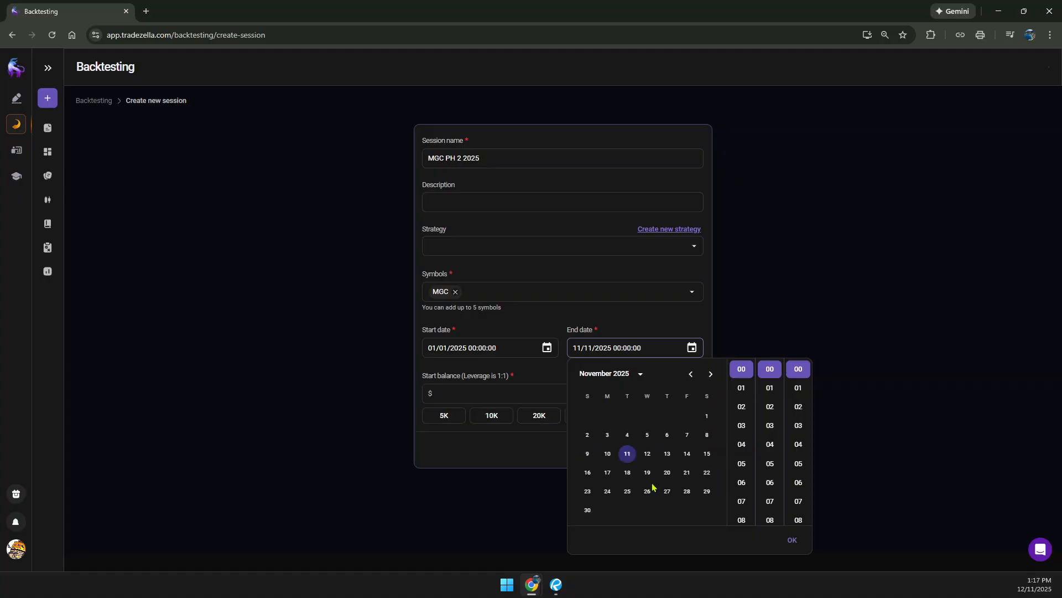
click(686, 491)
click(792, 541)
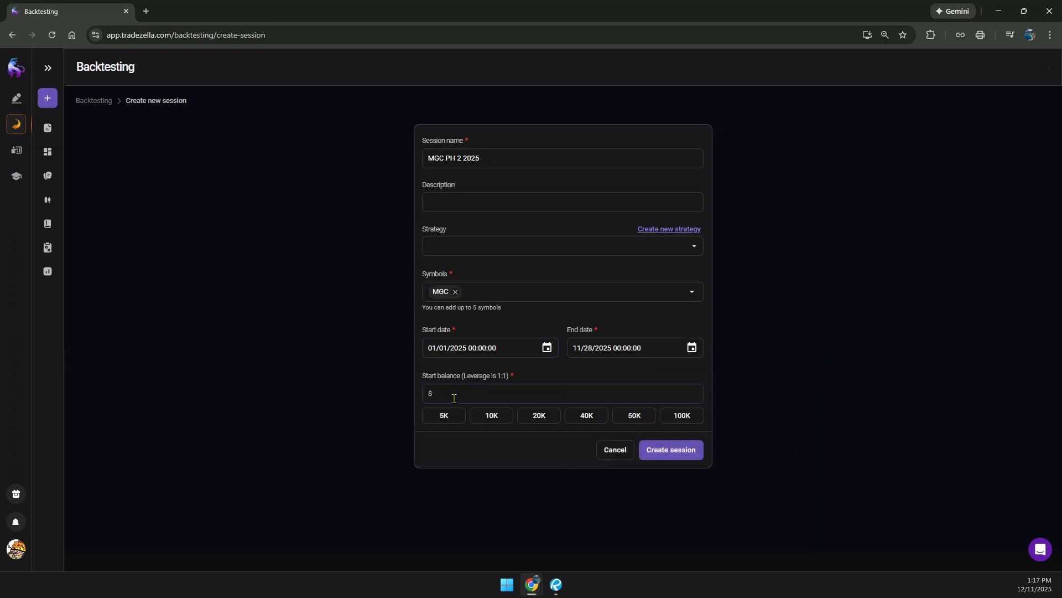
Set the start balance to 20K and create the backtesting session
click(536, 420)
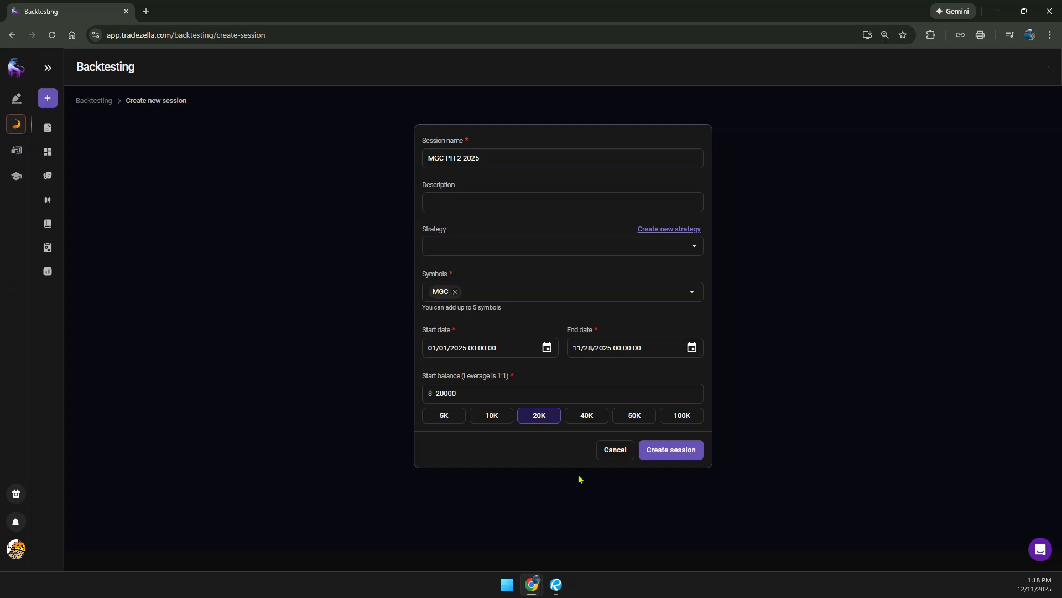
click(678, 457)
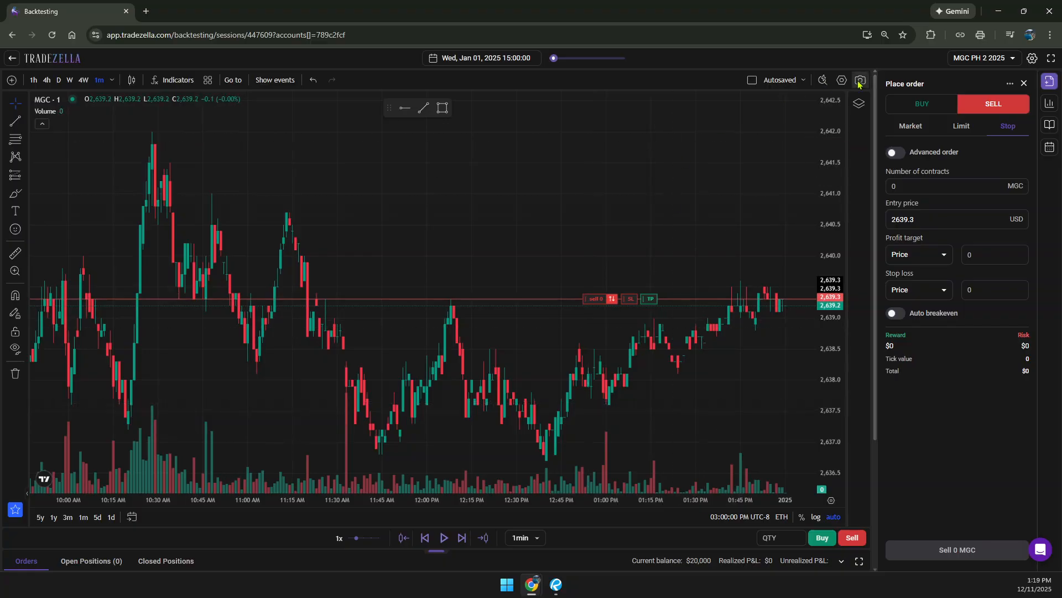
In the chart settings, change the body, border and wick colours of the down candles to white
click(842, 80)
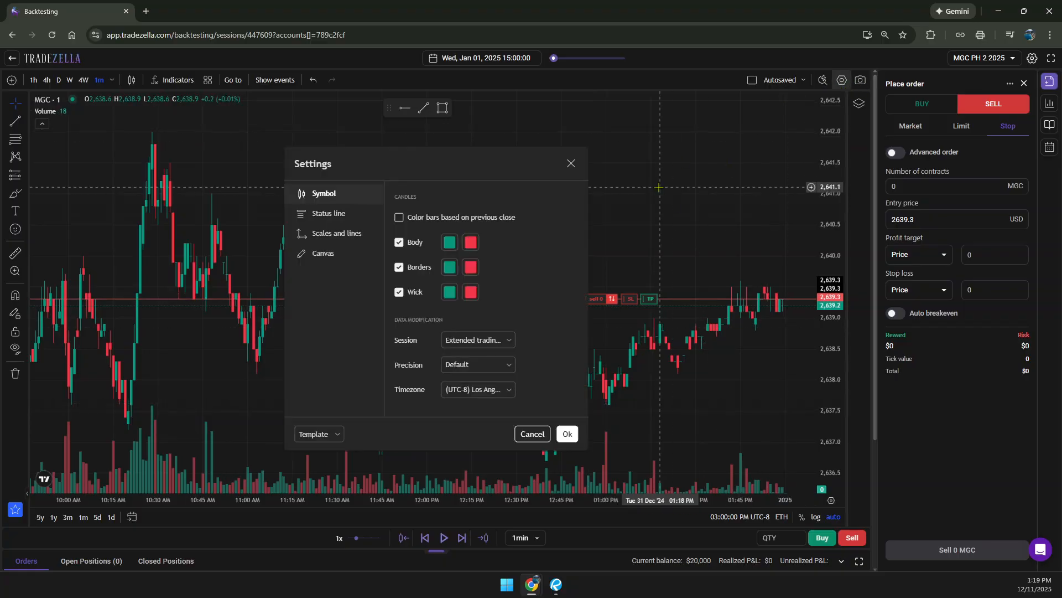
click(471, 292)
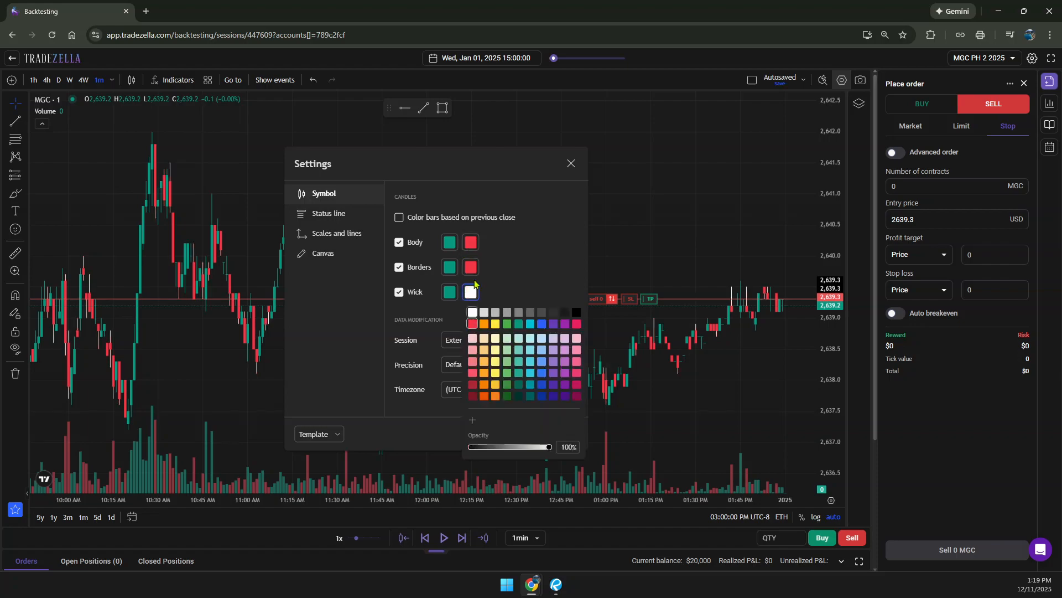
click(472, 312)
click(472, 275)
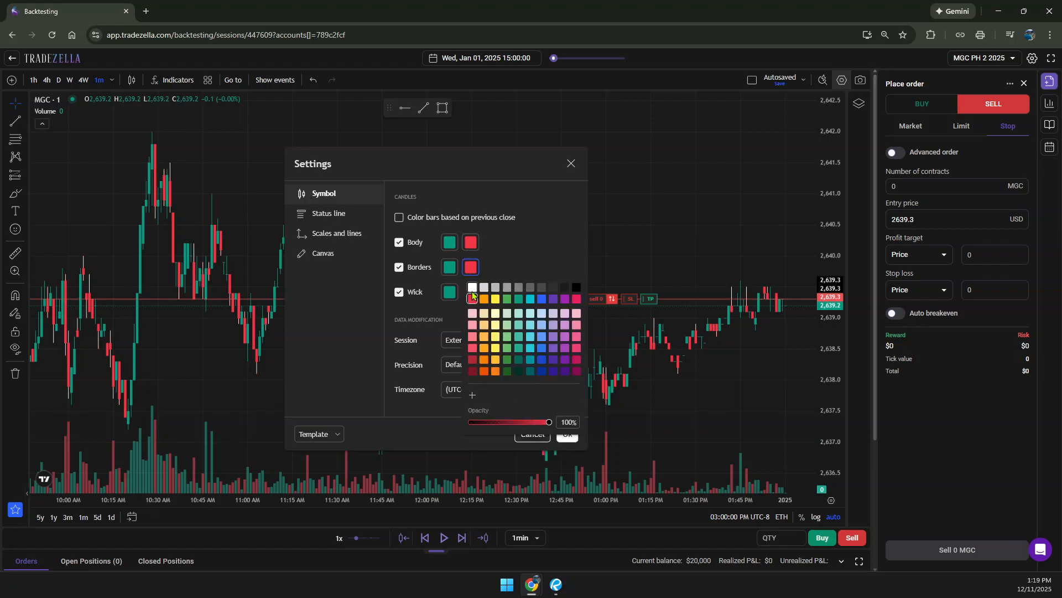
click(471, 248)
click(472, 261)
Change the wick, border and body colours of the up candles to the brighter green
click(450, 292)
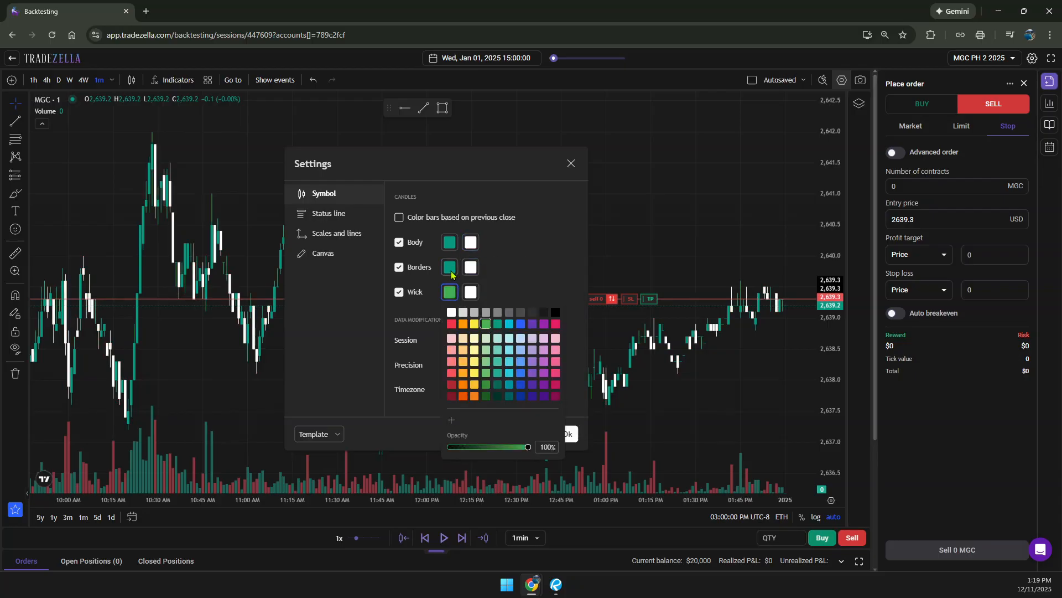
click(451, 269)
click(450, 242)
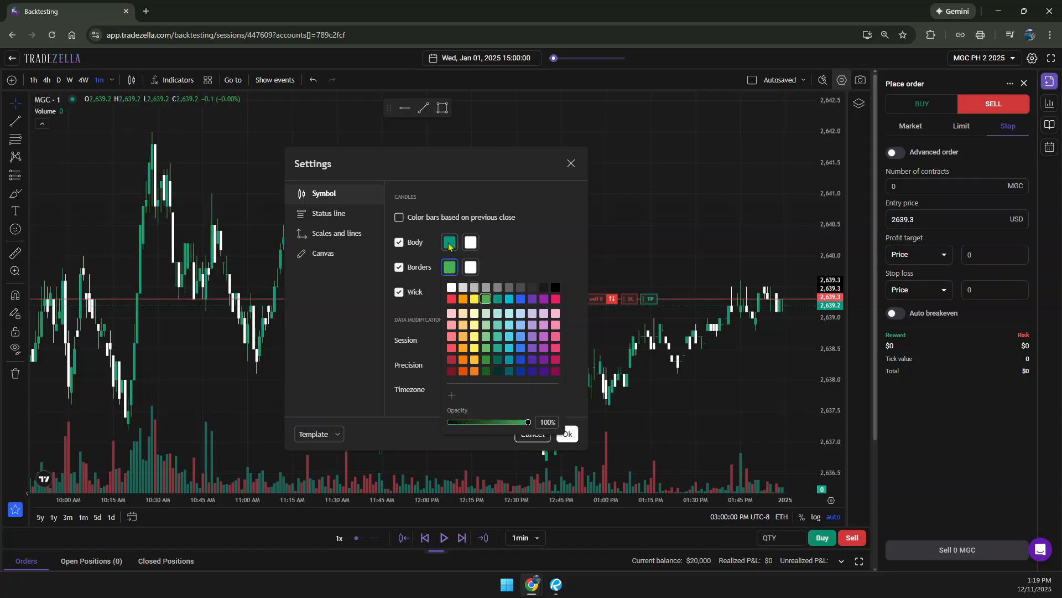
click(486, 273)
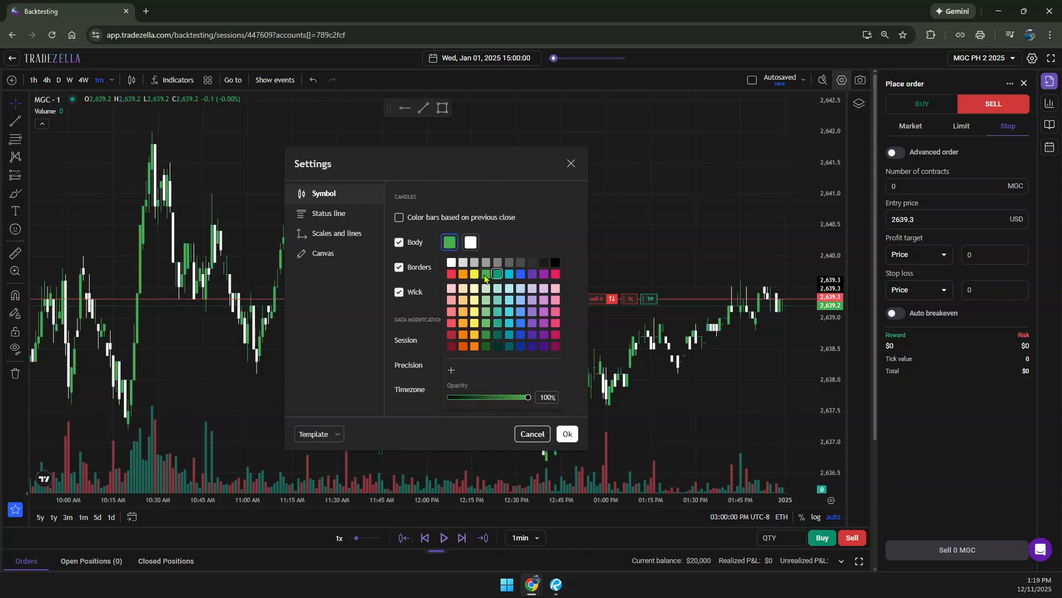
click(513, 250)
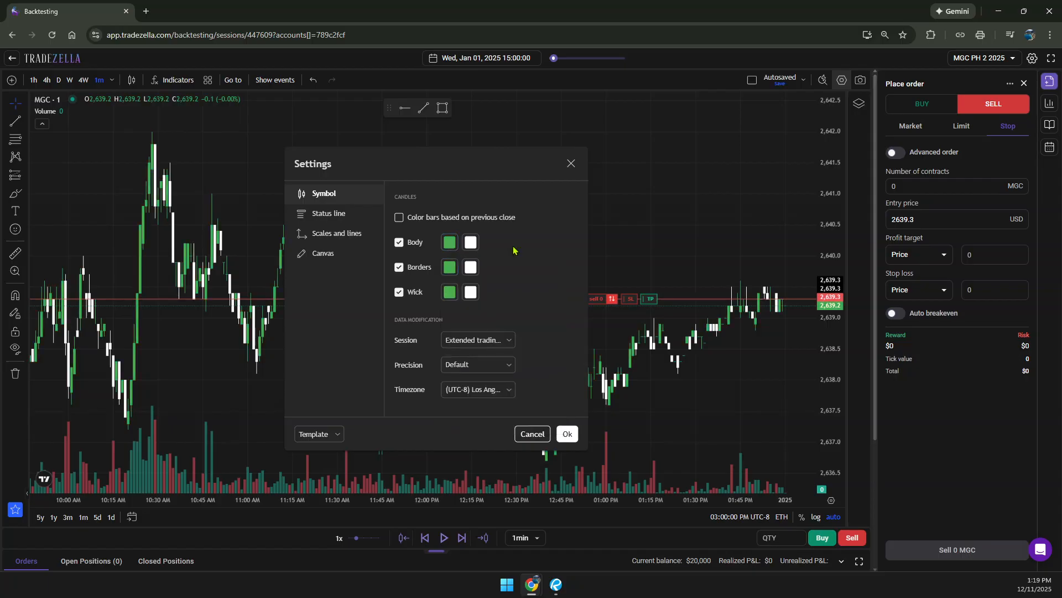
Turn off the symbol's price line in the chart's scale and line settings
click(330, 215)
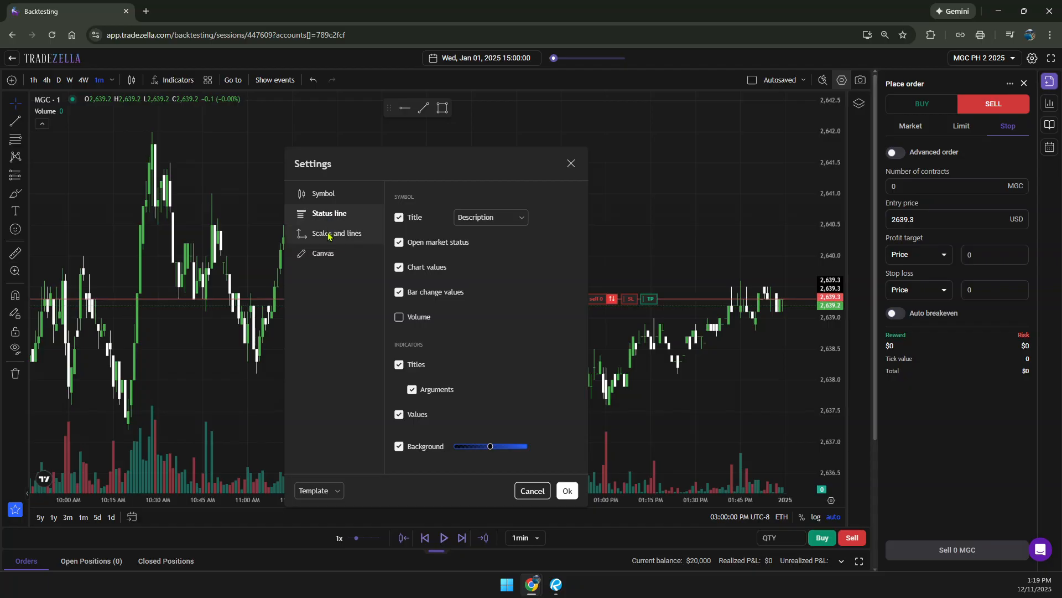
click(336, 234)
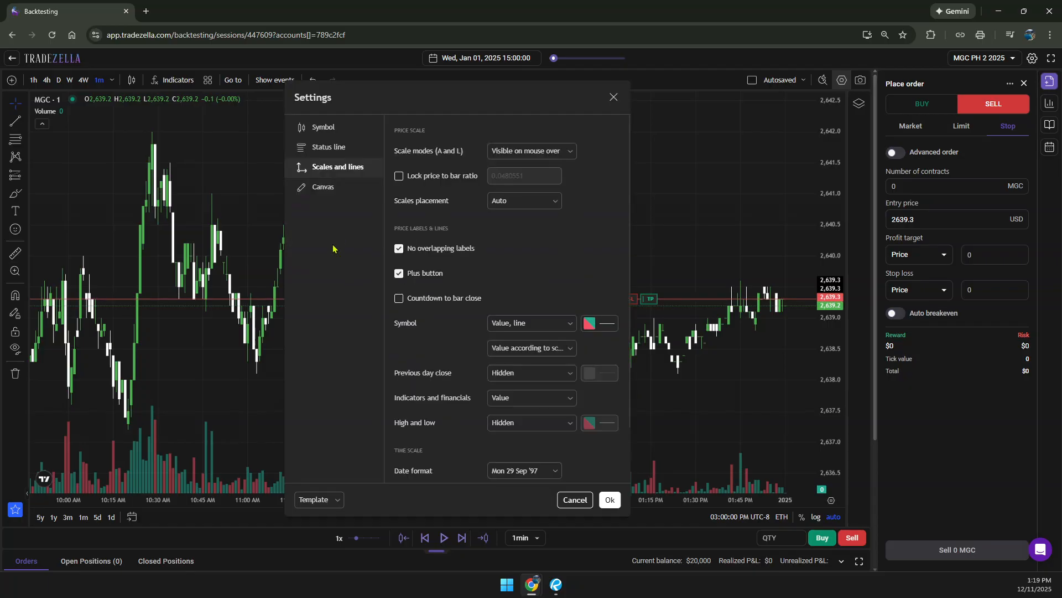
click(558, 325)
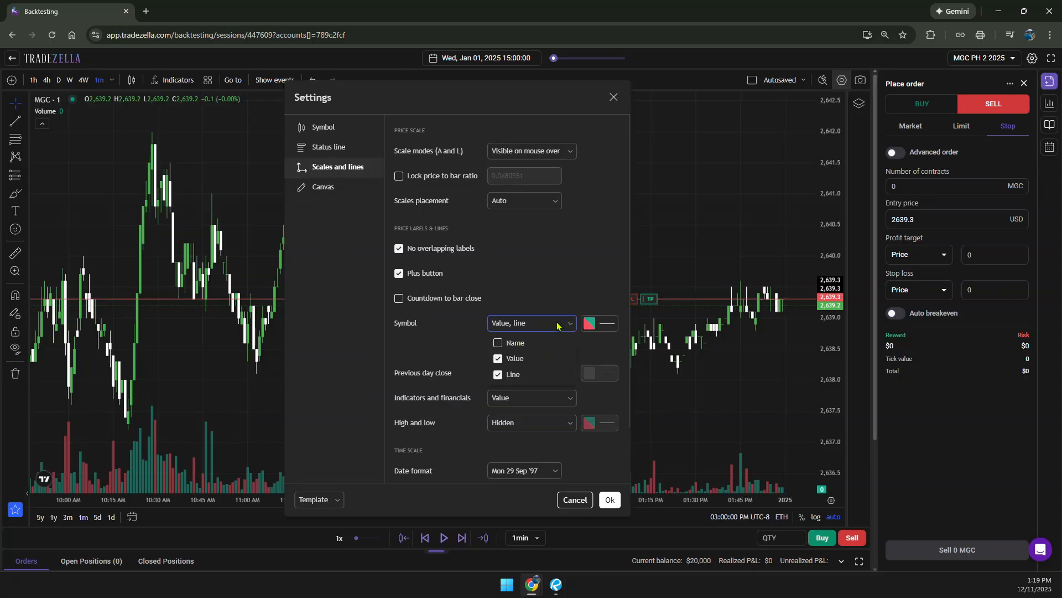
click(498, 375)
In the chart's canvas settings, change both colours of the gradient background to black
click(339, 191)
click(339, 191)
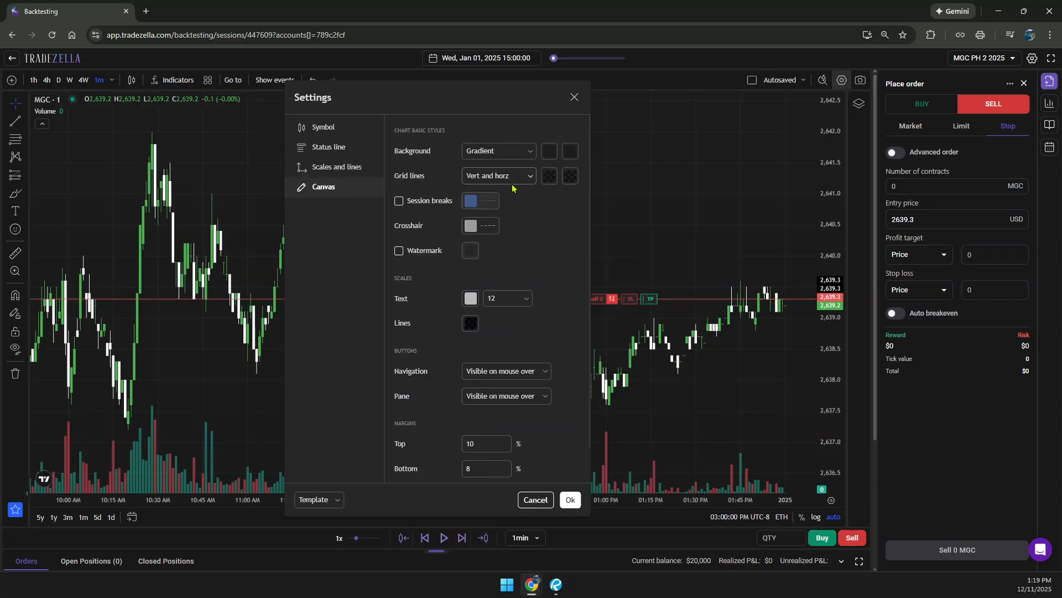
click(549, 152)
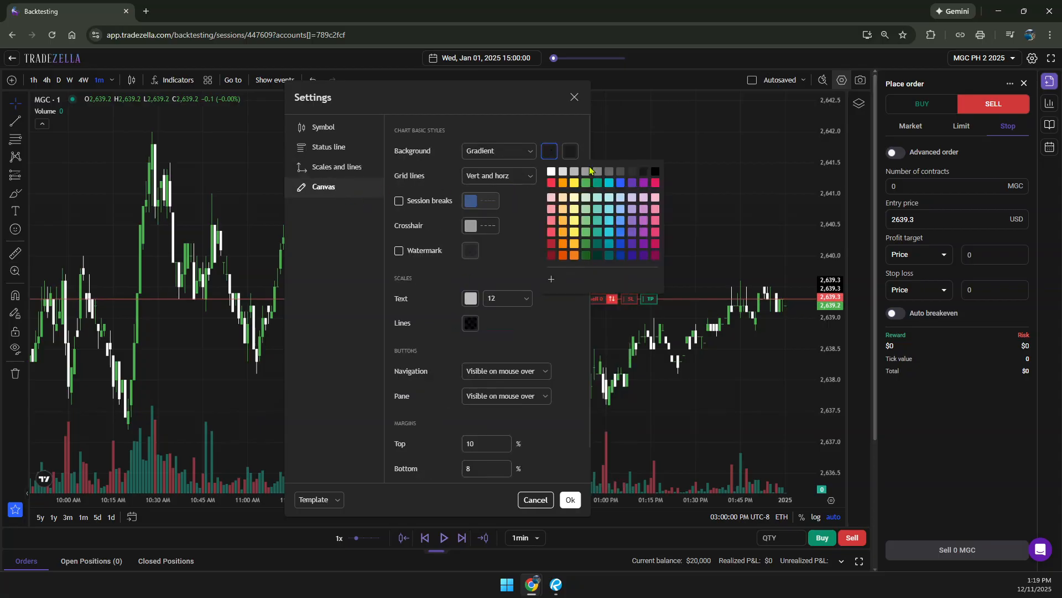
click(655, 172)
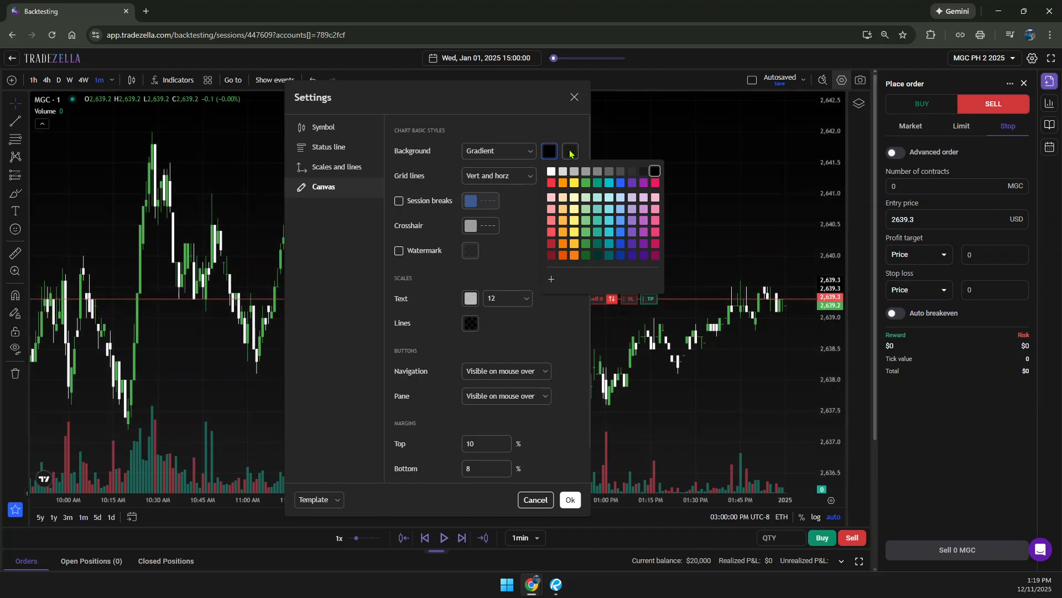
click(571, 153)
click(676, 171)
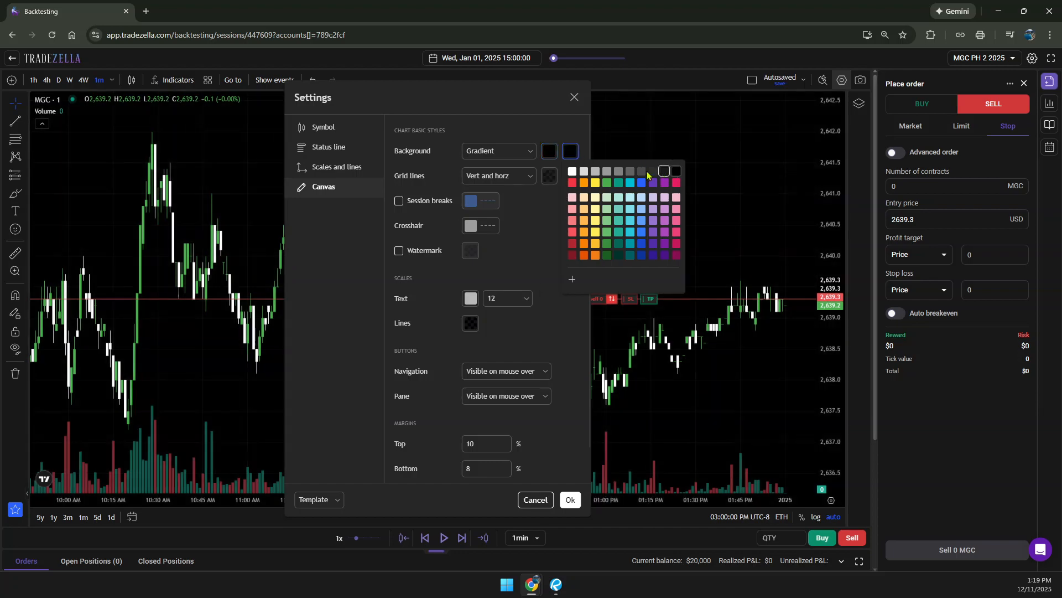
Lower the opacity of both the vertical and the horizontal grid lines to the minimum
click(549, 176)
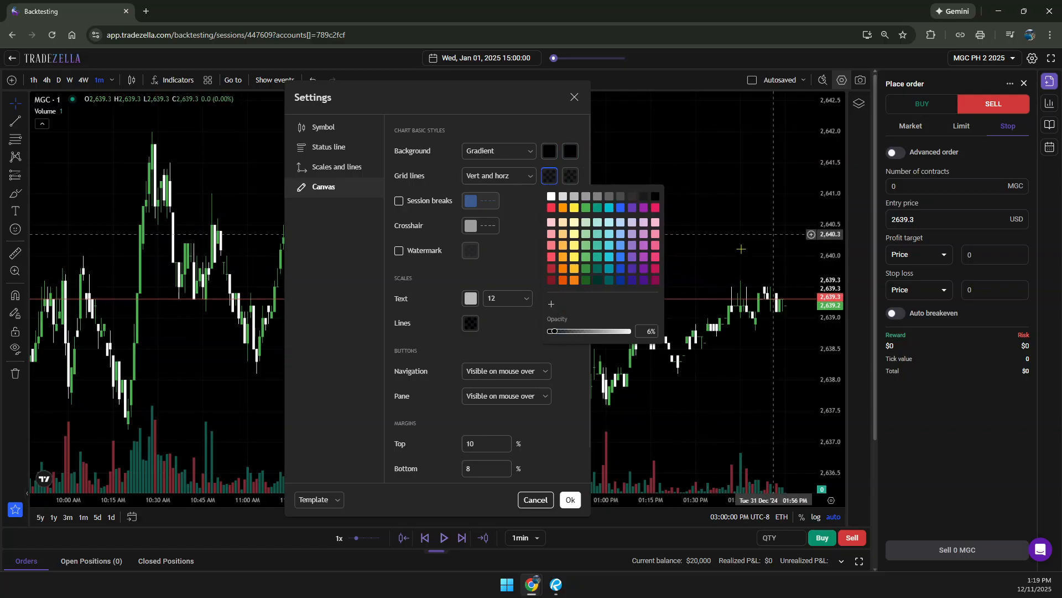
click(554, 331)
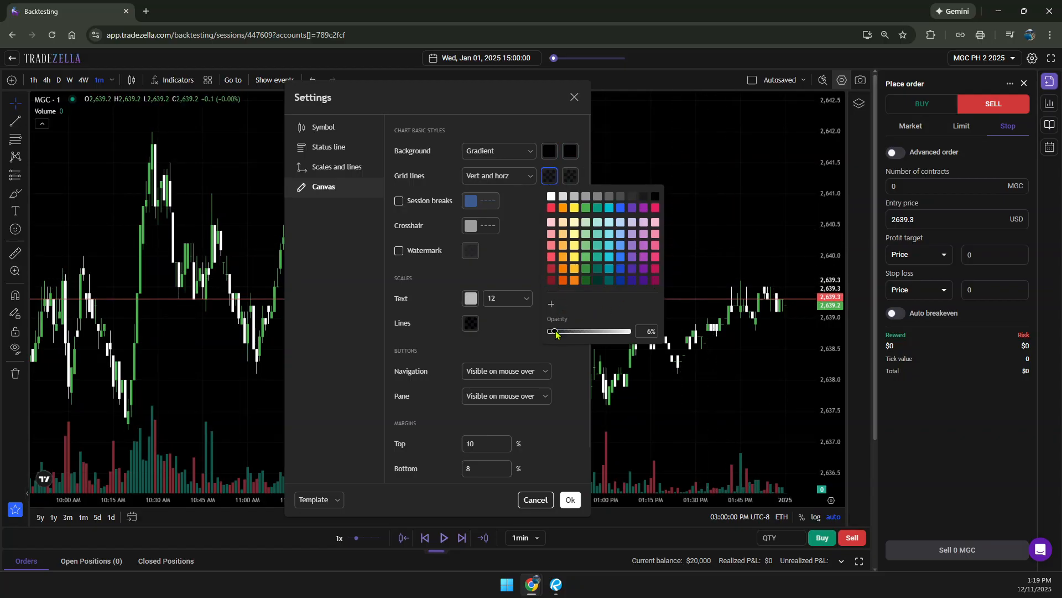
drag(555, 331, 527, 336)
click(572, 176)
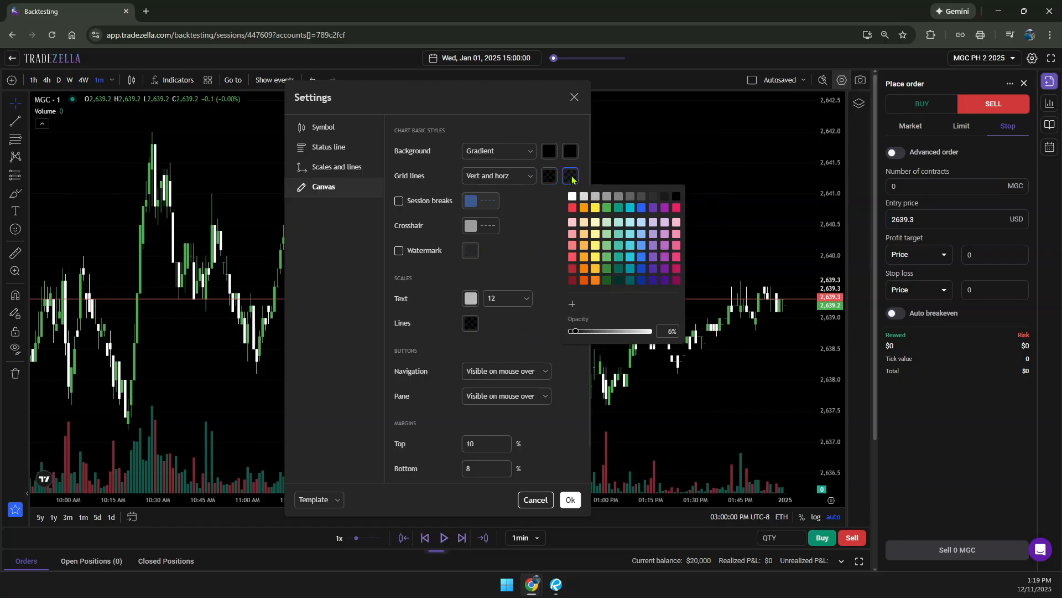
drag(574, 332, 551, 335)
click(550, 334)
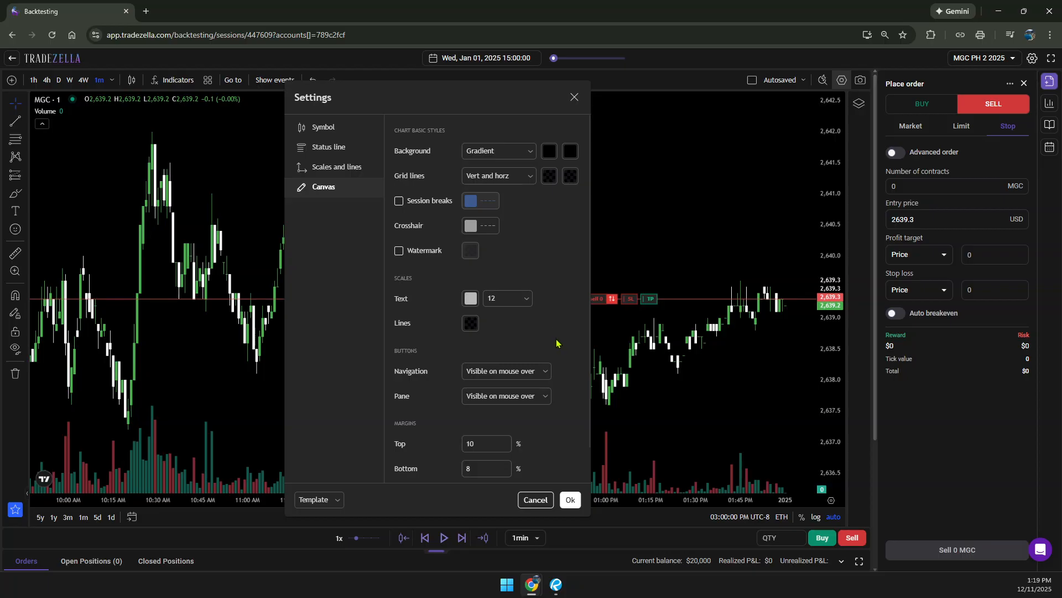
Change the crosshair to a darker grey solid line and apply the chart settings
click(482, 227)
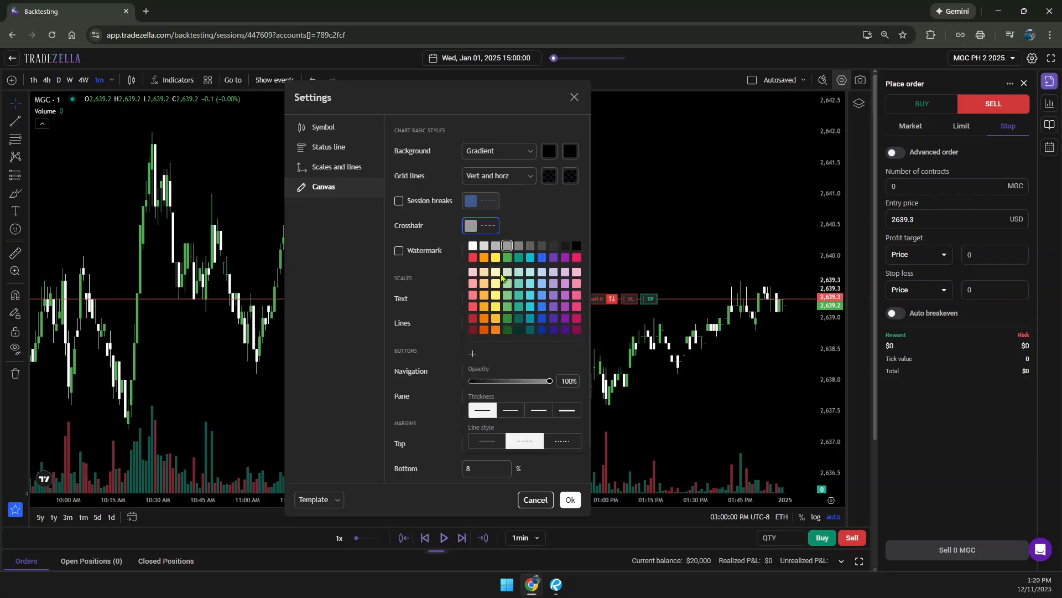
click(529, 247)
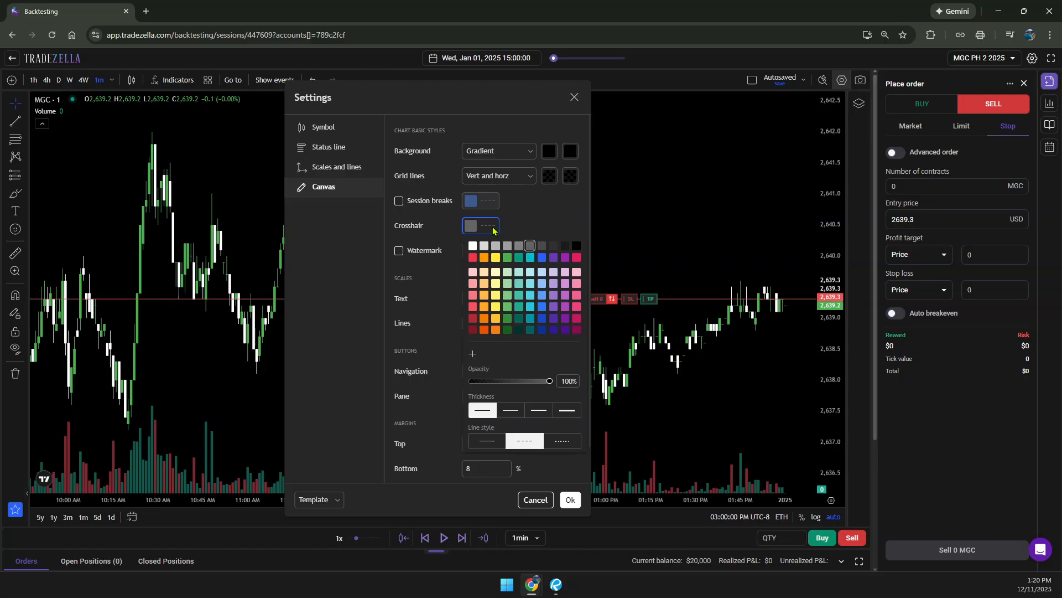
click(489, 443)
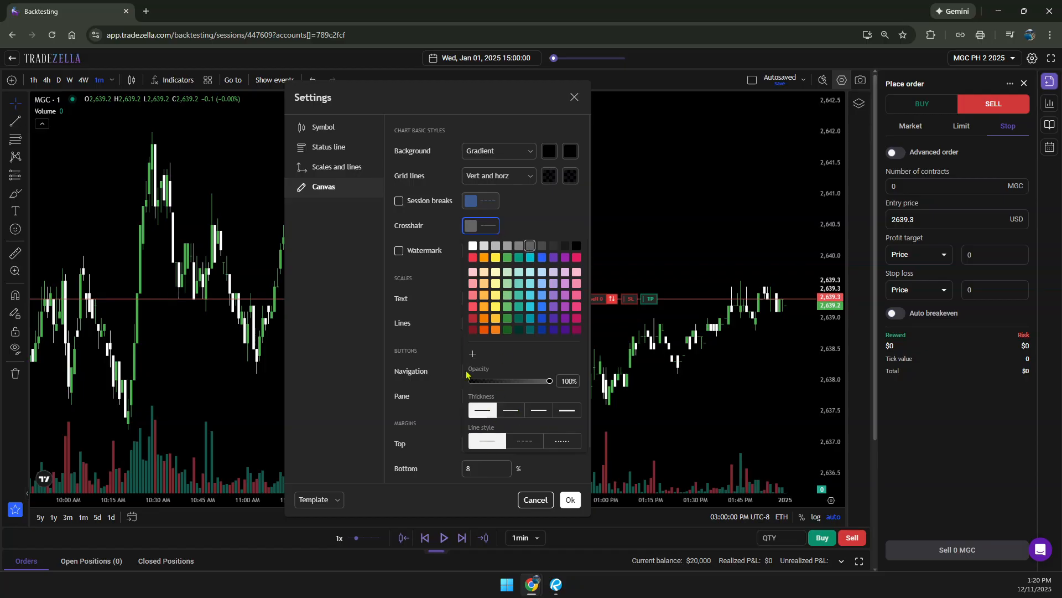
click(346, 293)
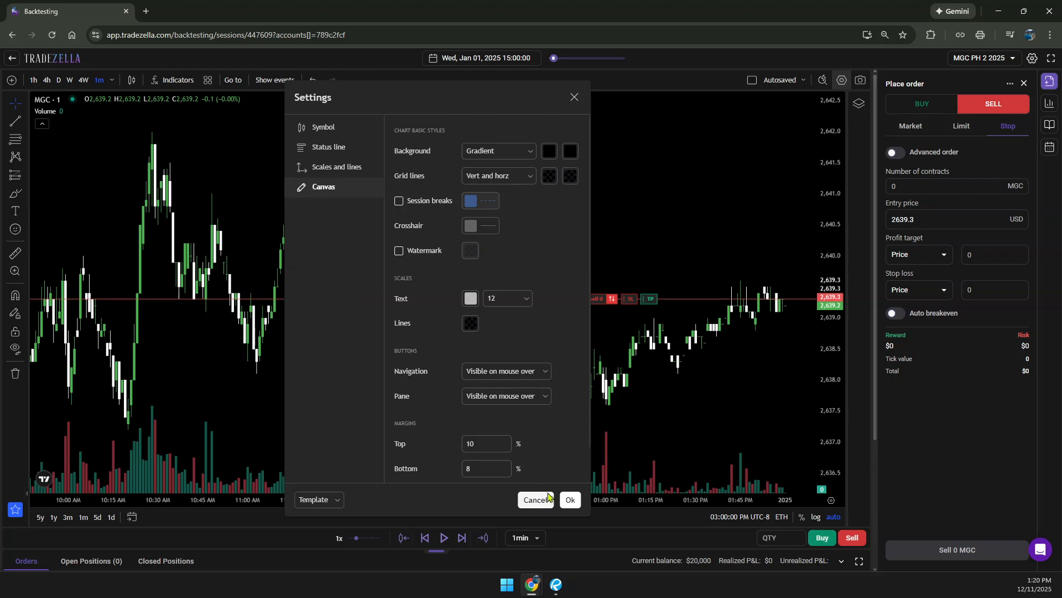
click(570, 500)
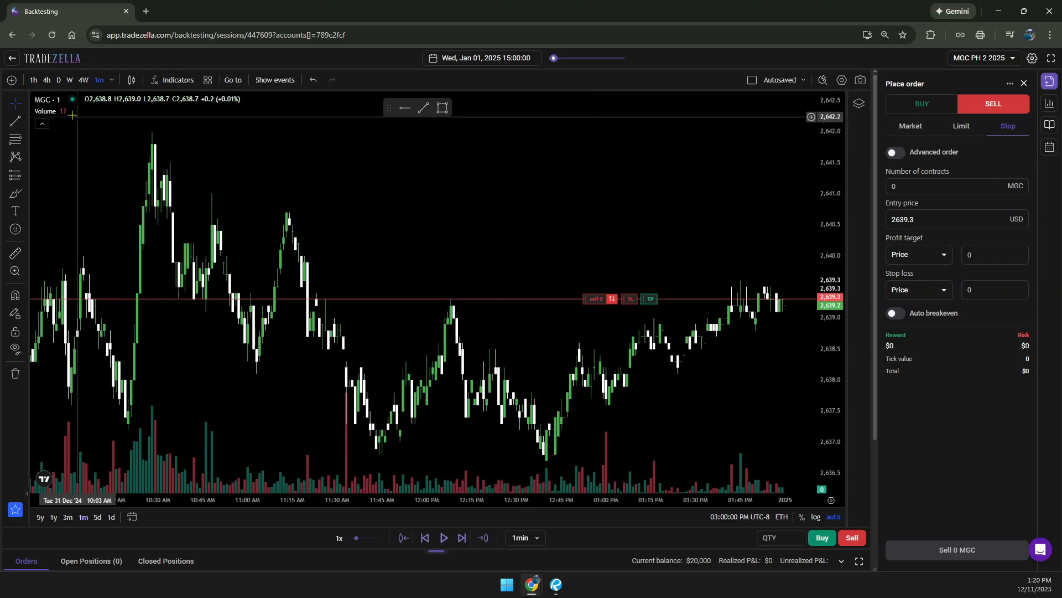
Remove the Volume indicator from the chart and switch to the 4W timeframe
mouse_move(61, 114)
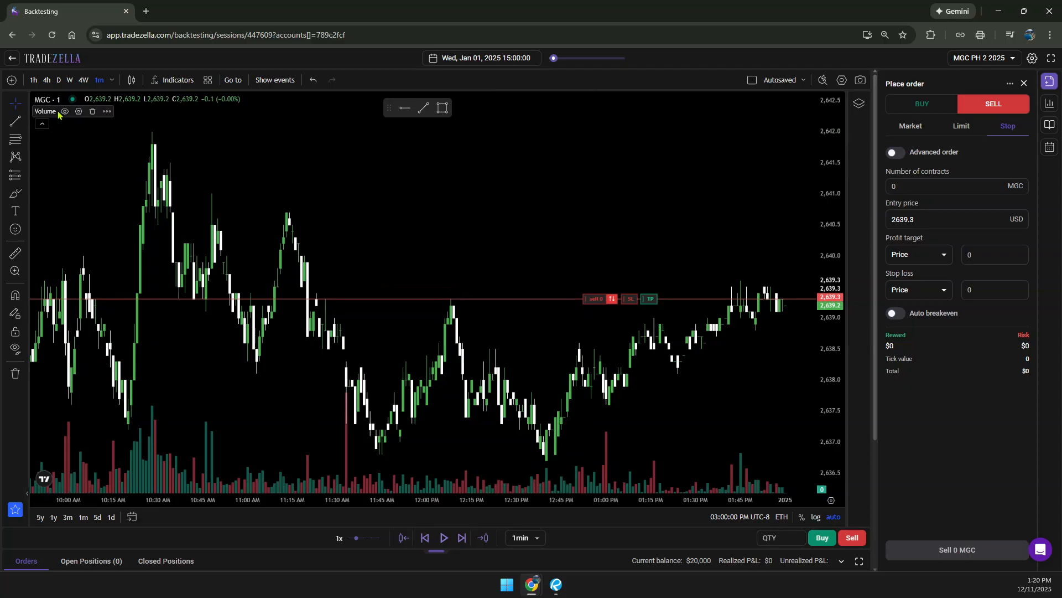
click(93, 111)
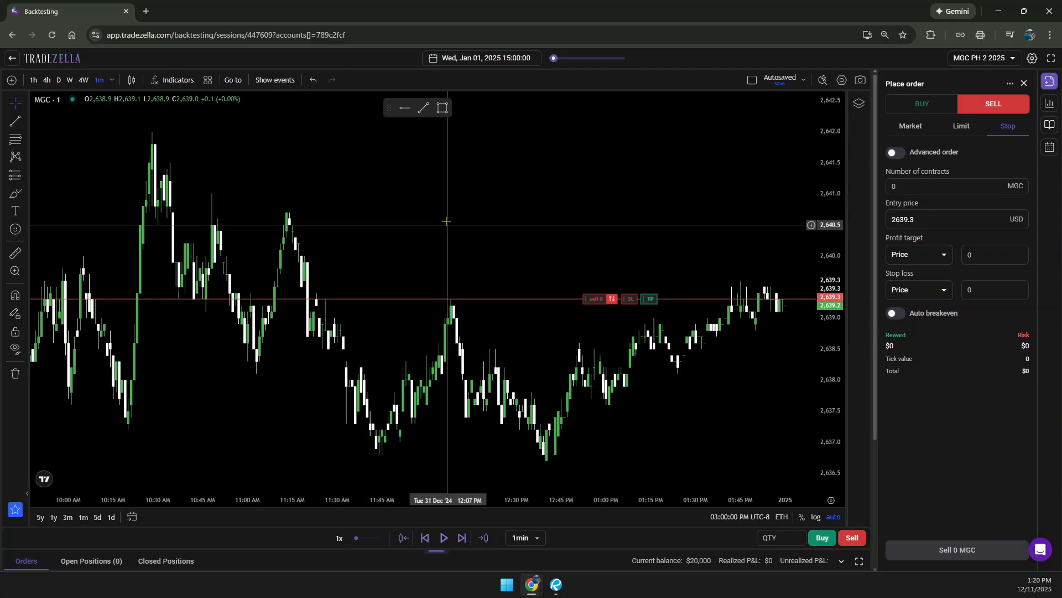
click(84, 80)
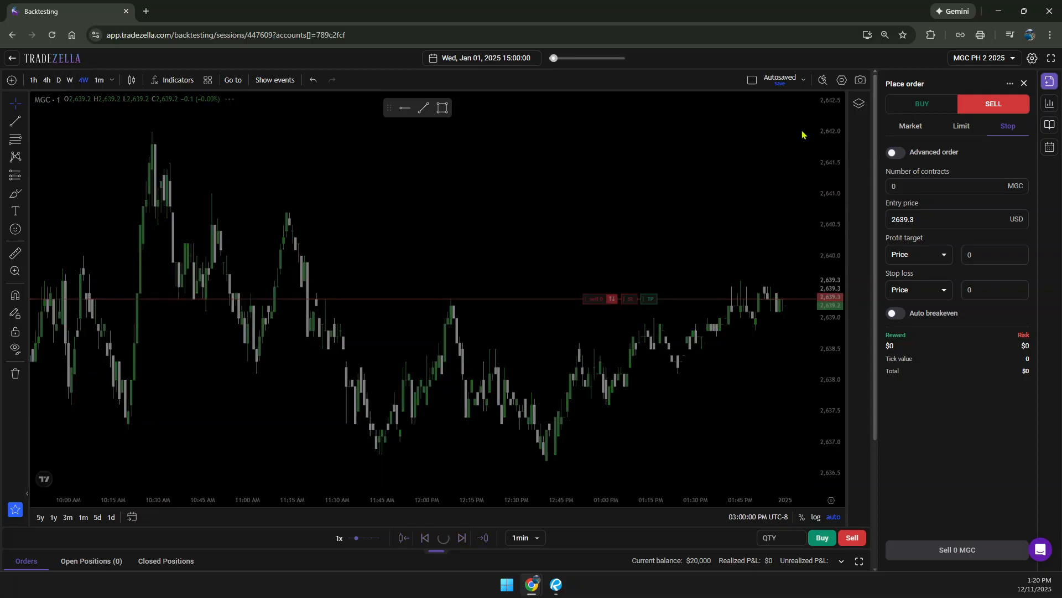
Set the order type to Market and draw a trend line from the December 2015 low rising beneath the August 2018 low
click(910, 126)
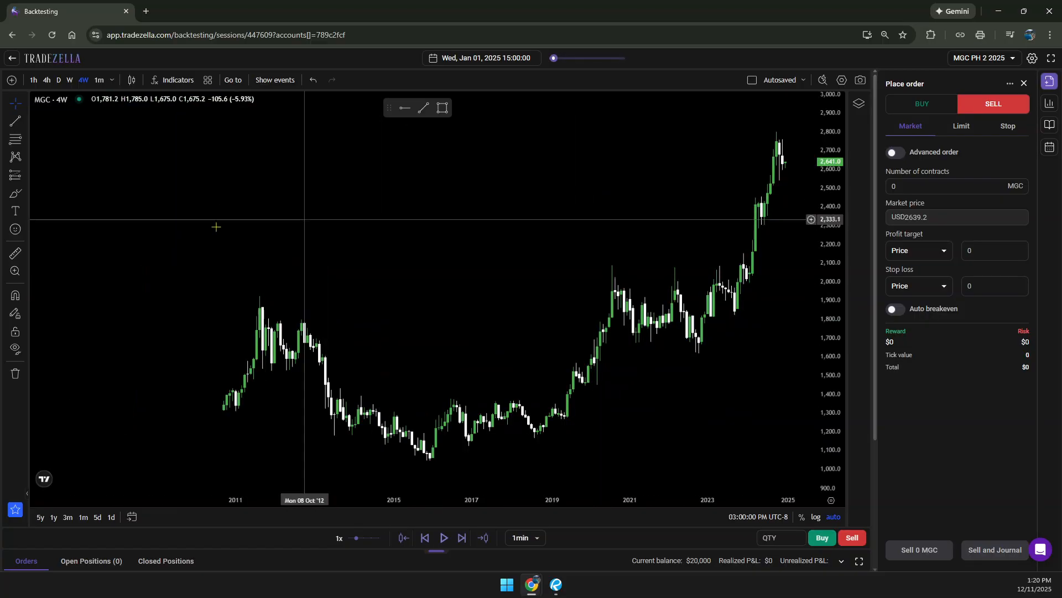
click(424, 113)
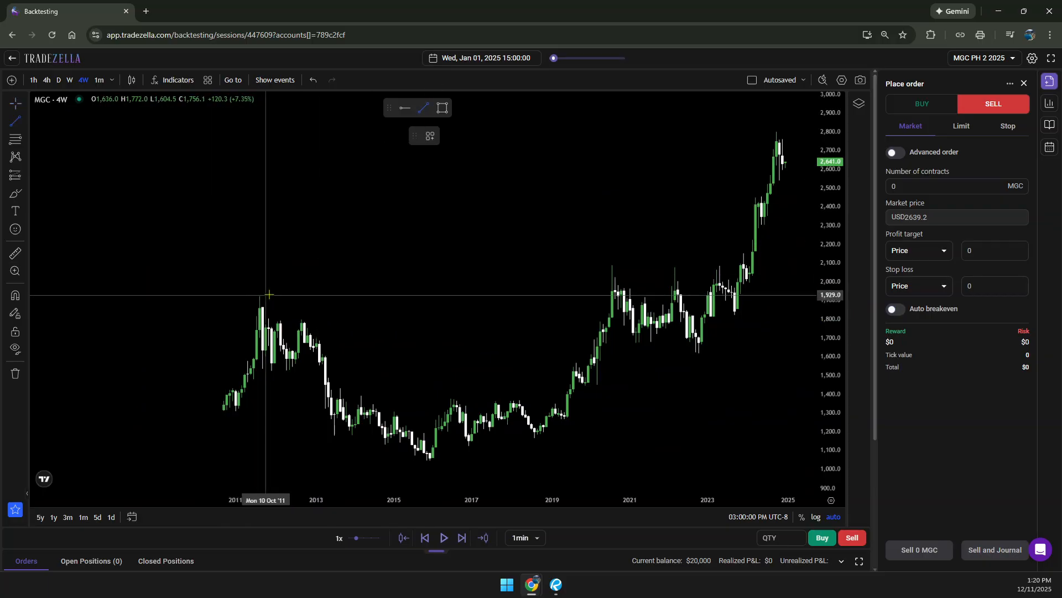
click(430, 461)
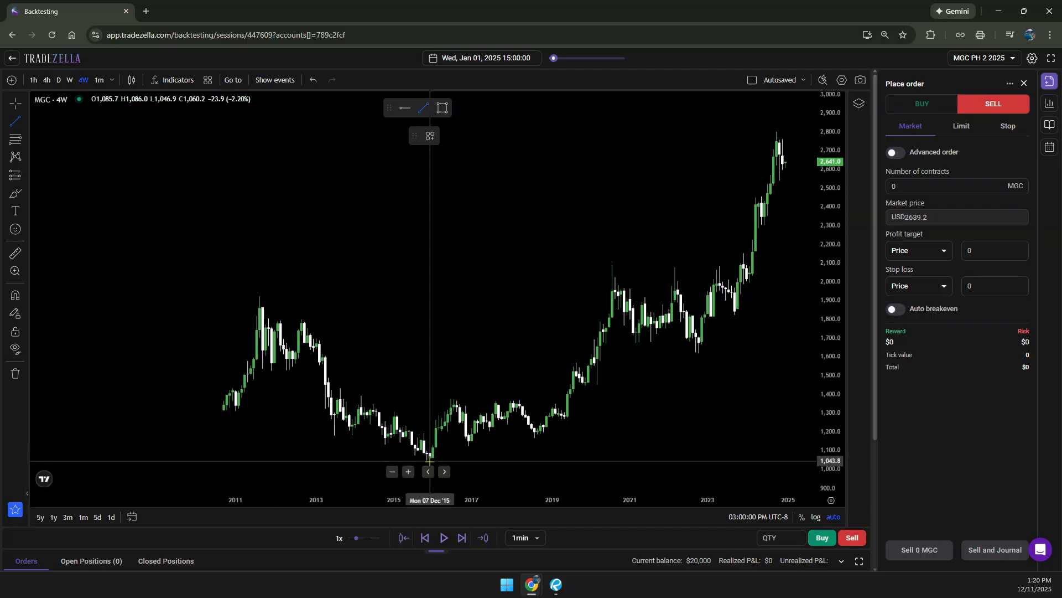
click(615, 420)
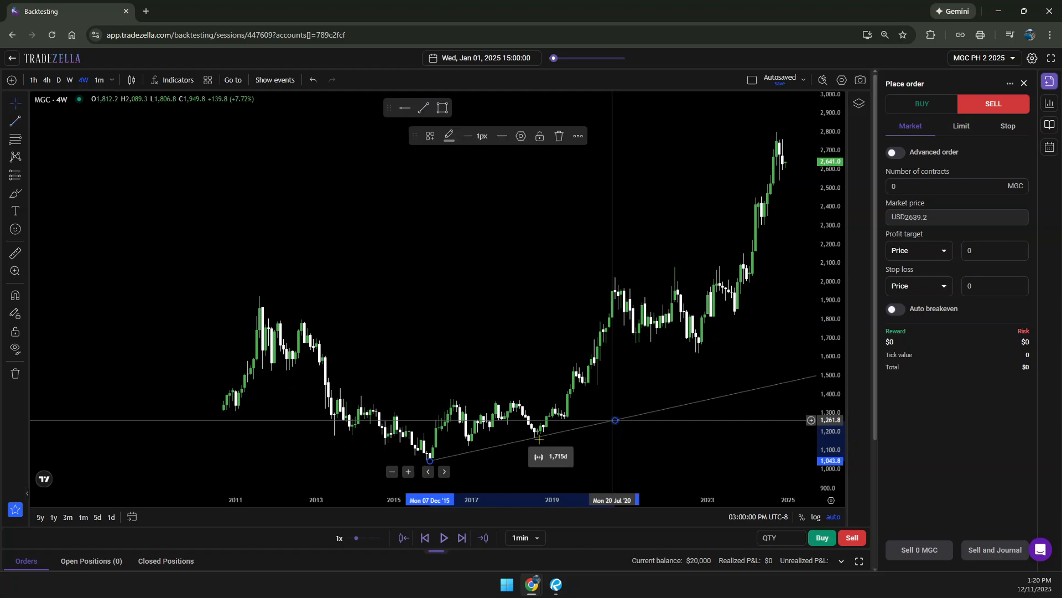
Draw two steeper trend lines, from the August 2018 low to beneath the October 2022 low and from that low under the 2023 low
click(424, 110)
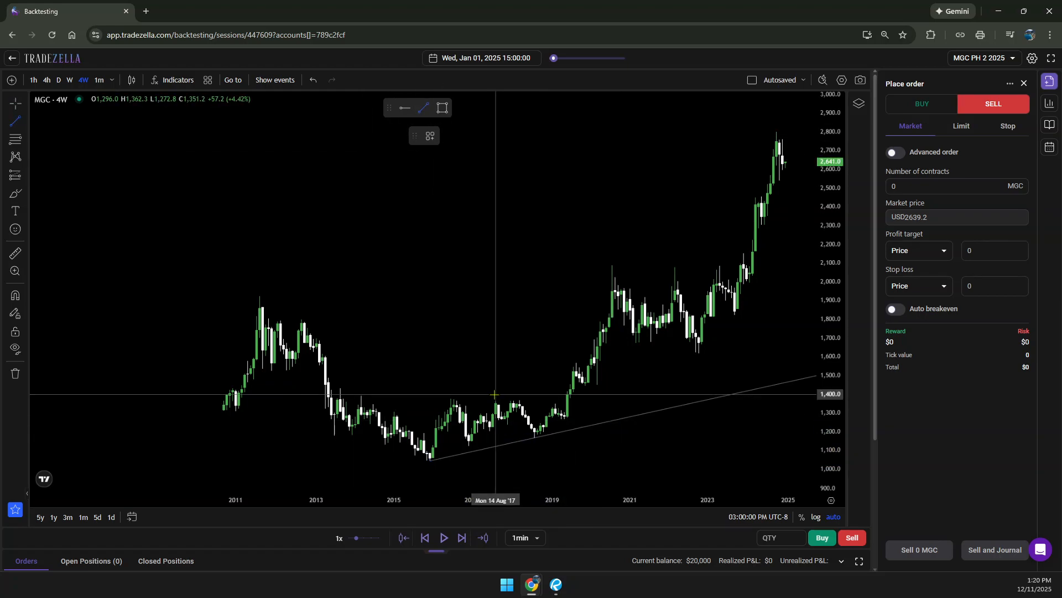
click(535, 438)
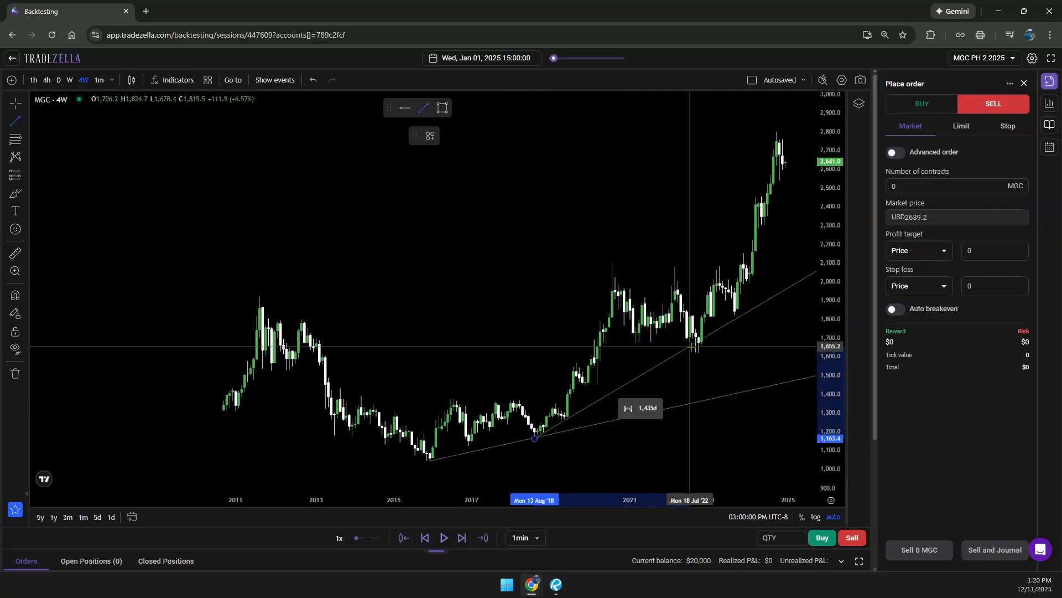
click(721, 343)
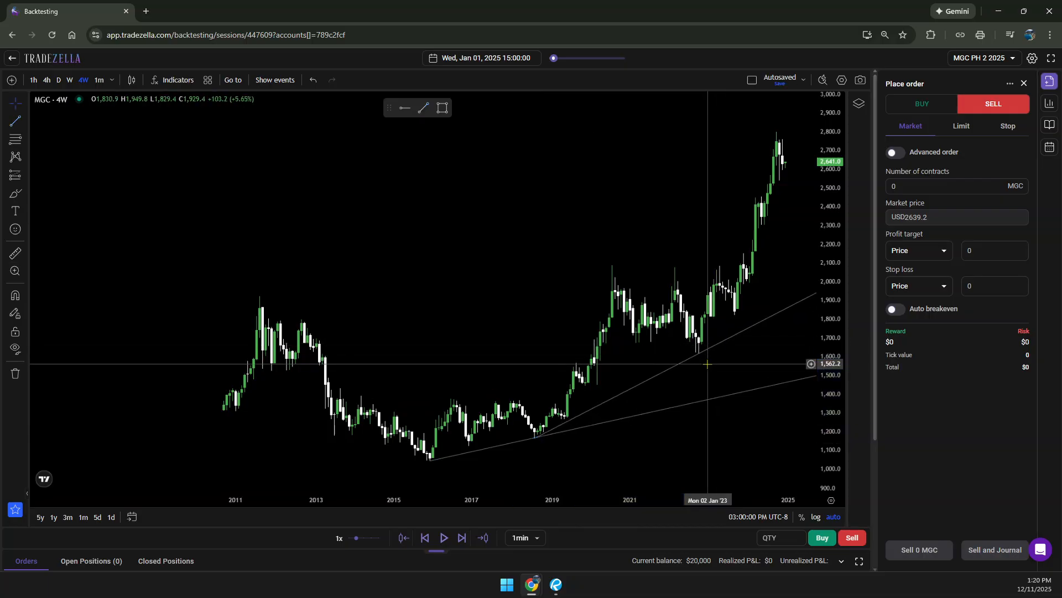
click(423, 108)
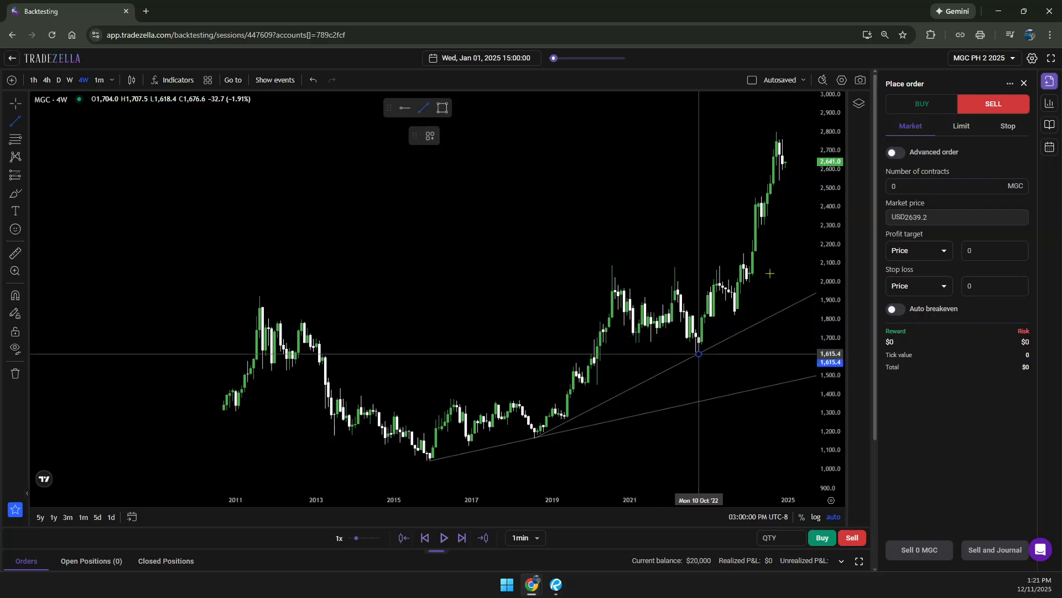
click(795, 254)
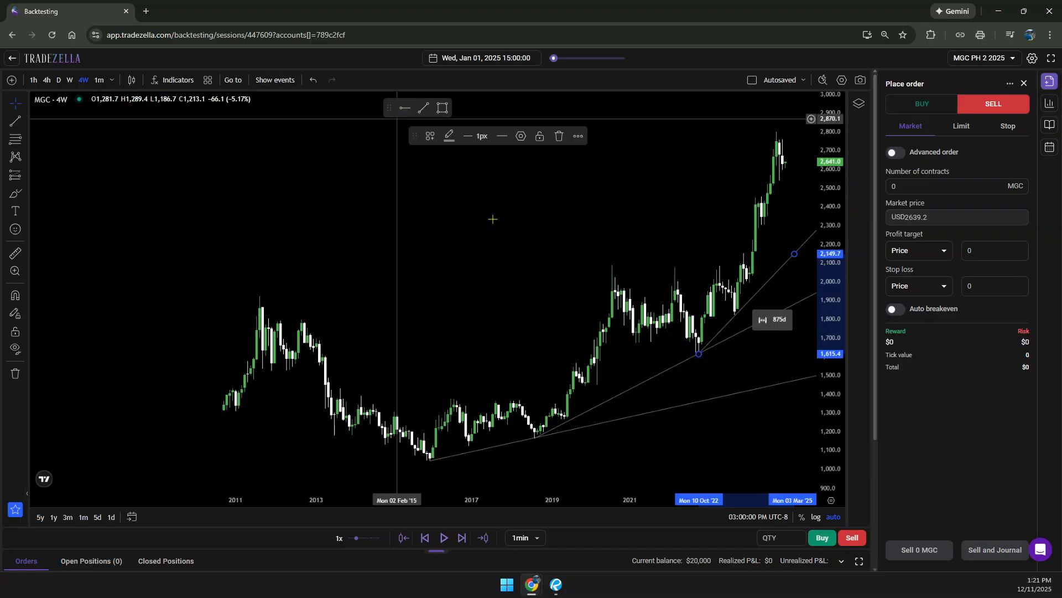
Place a horizontal ray at the 2024 high, about 2,801.0, and apply the ATH template to it
click(405, 108)
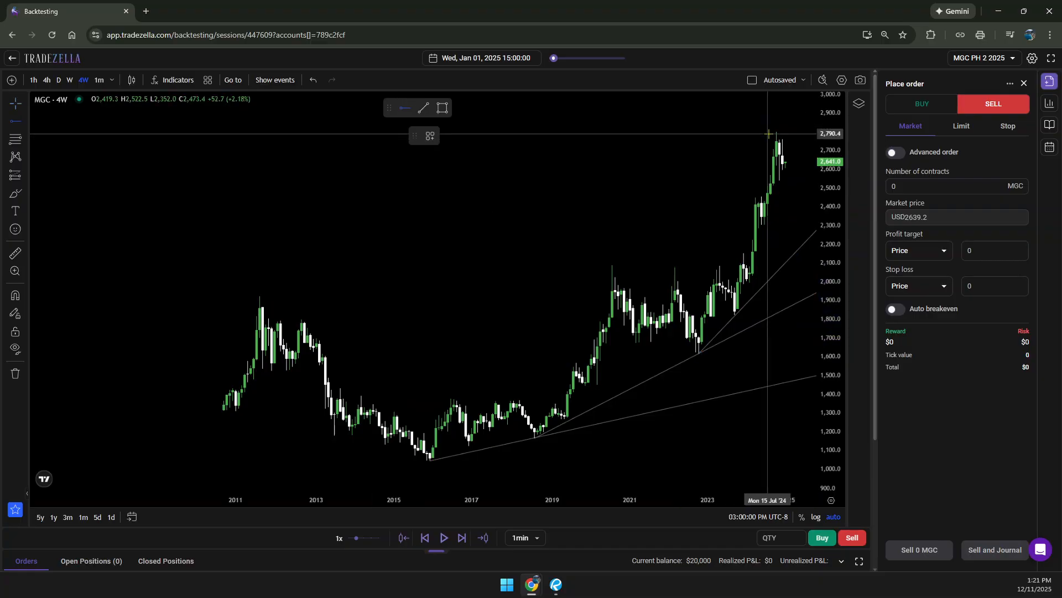
click(771, 132)
right_click(771, 133)
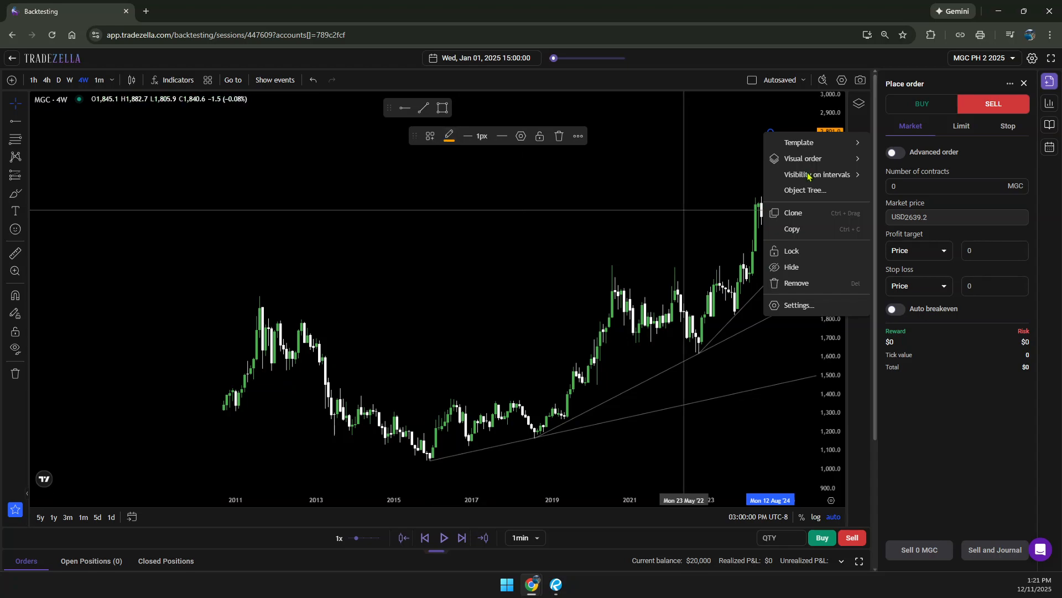
mouse_move(808, 145)
click(711, 202)
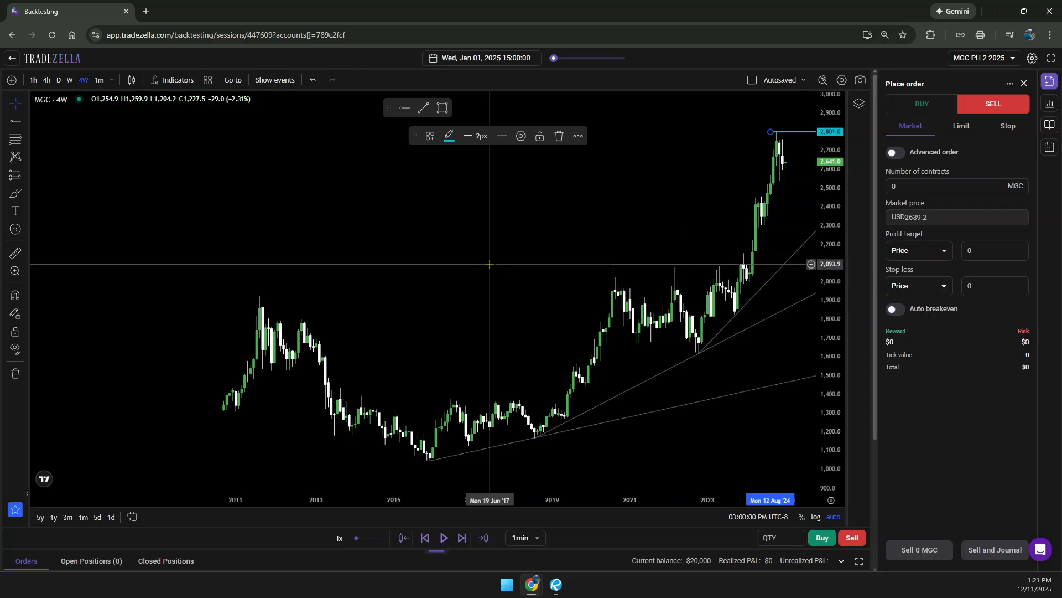
Place a horizontal ray along the 2020 high at about 2,088.5 and apply the SRL template to it
click(404, 107)
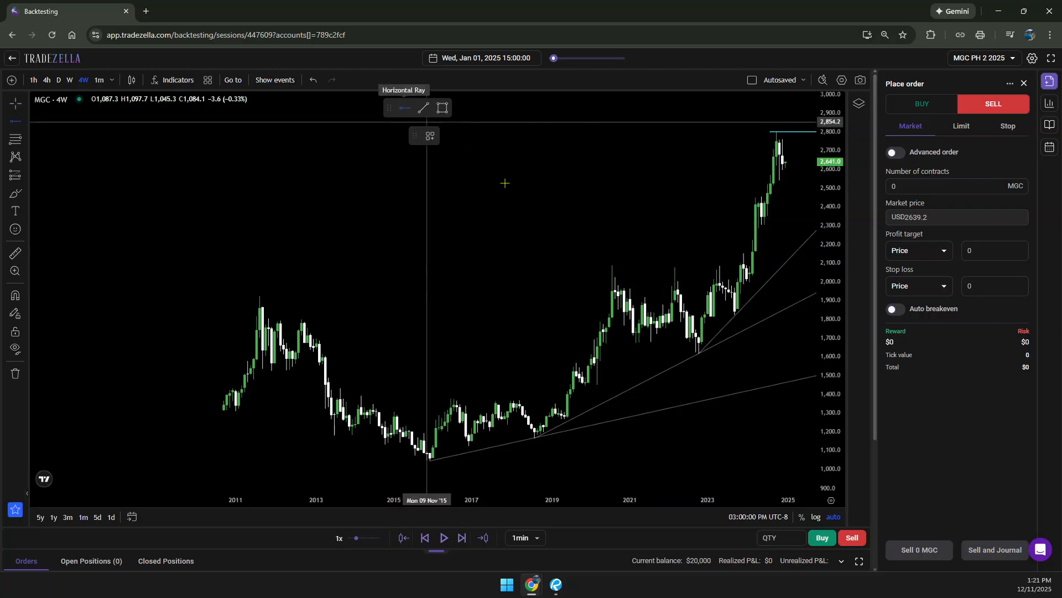
click(594, 266)
right_click(593, 270)
mouse_move(664, 276)
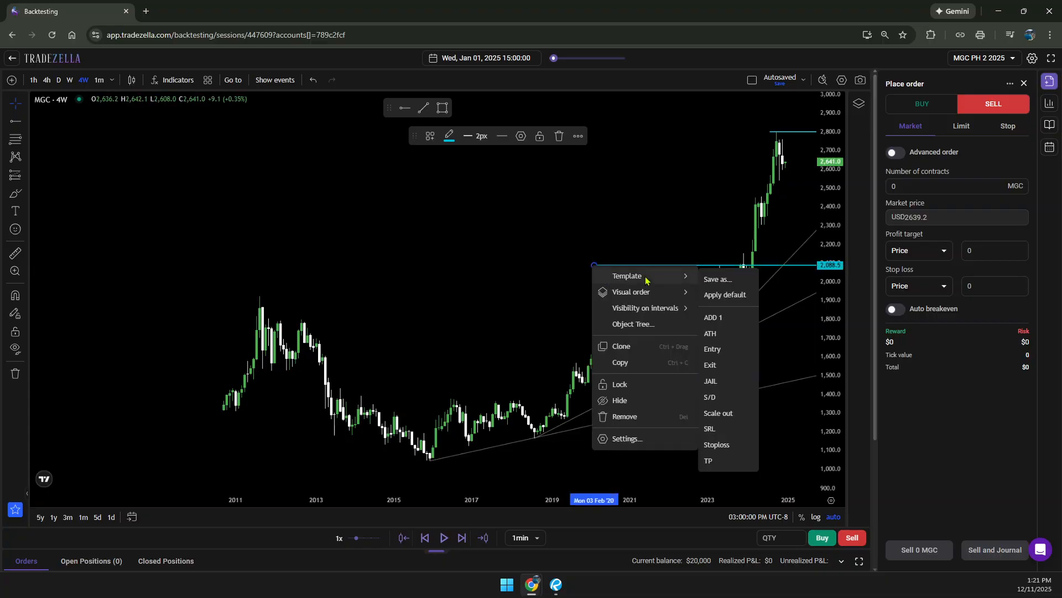
click(719, 429)
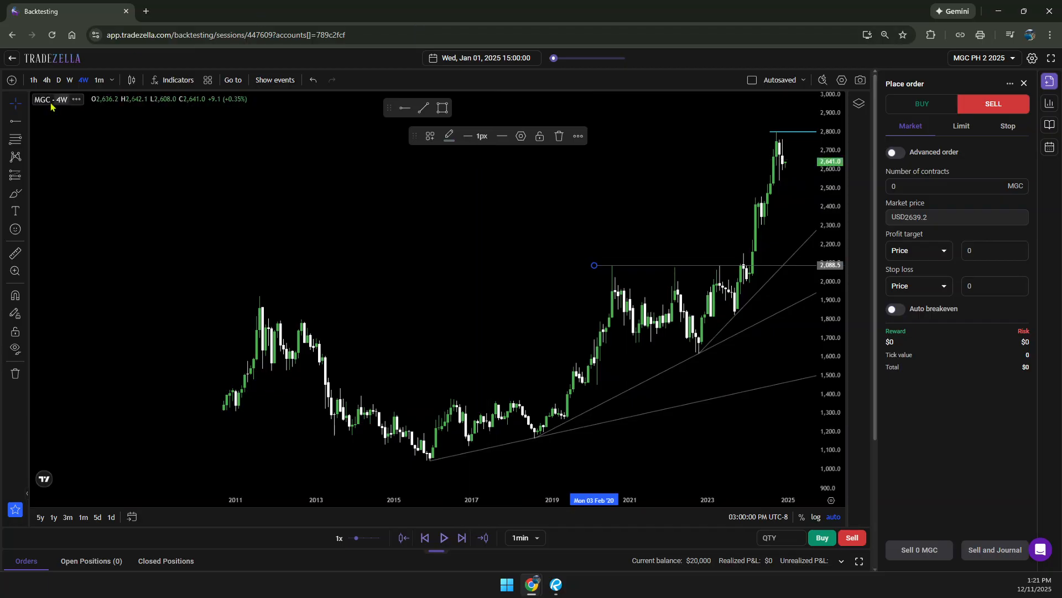
On the weekly timeframe, draw a trend line from the October 2023 low at about 1,821.6 up to about 2,314.5 in October 2024
click(70, 81)
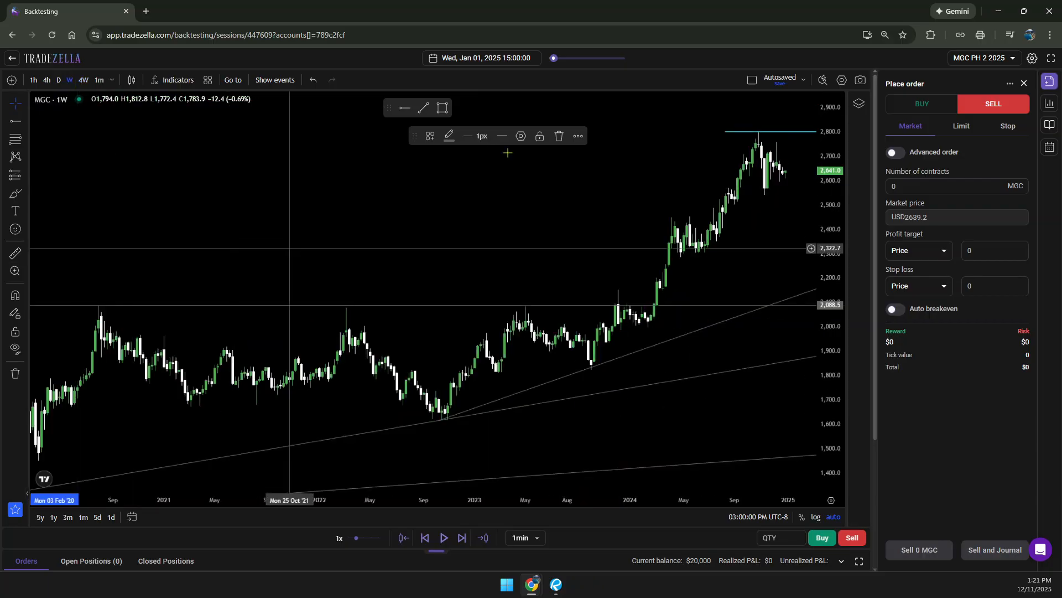
click(424, 110)
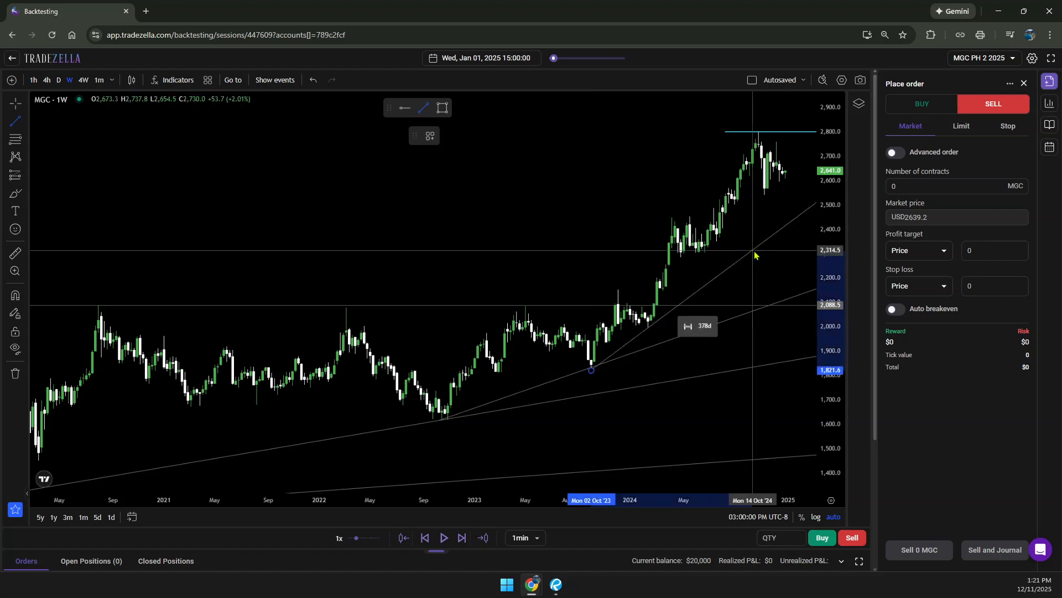
click(754, 251)
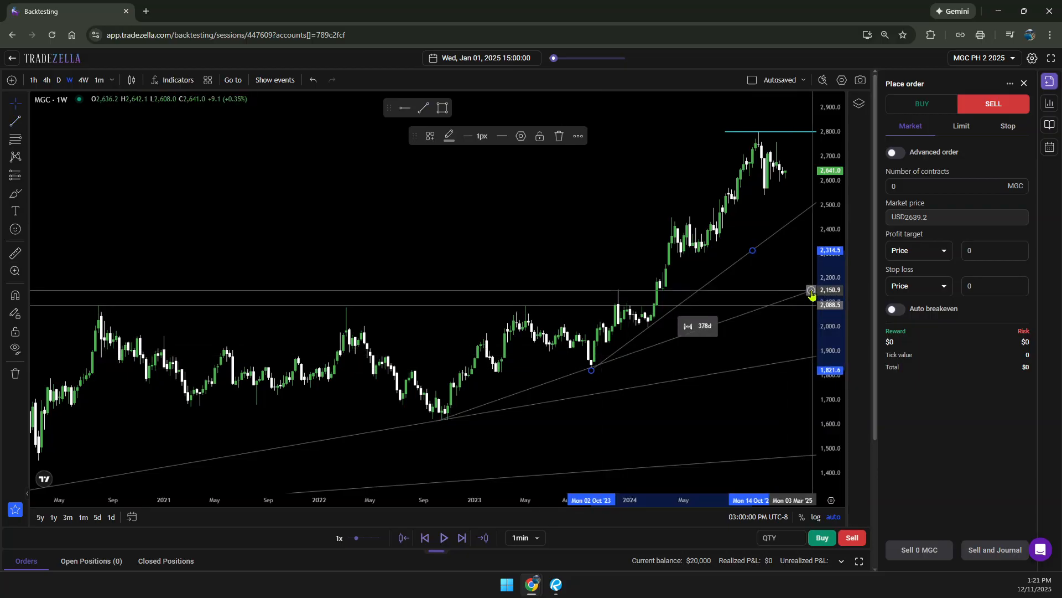
click(765, 268)
drag(764, 267, 699, 272)
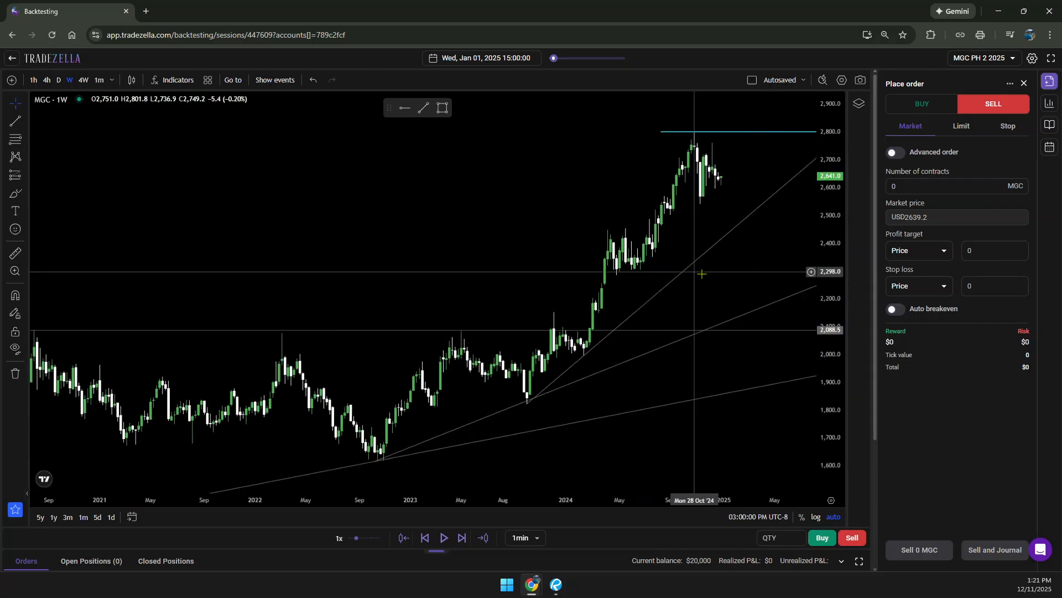
Lower the end of the October 2022 trend line to meet the 2023 low, and draw another from the February 2024 low up to about 2,659.8
click(749, 314)
drag(749, 313, 754, 328)
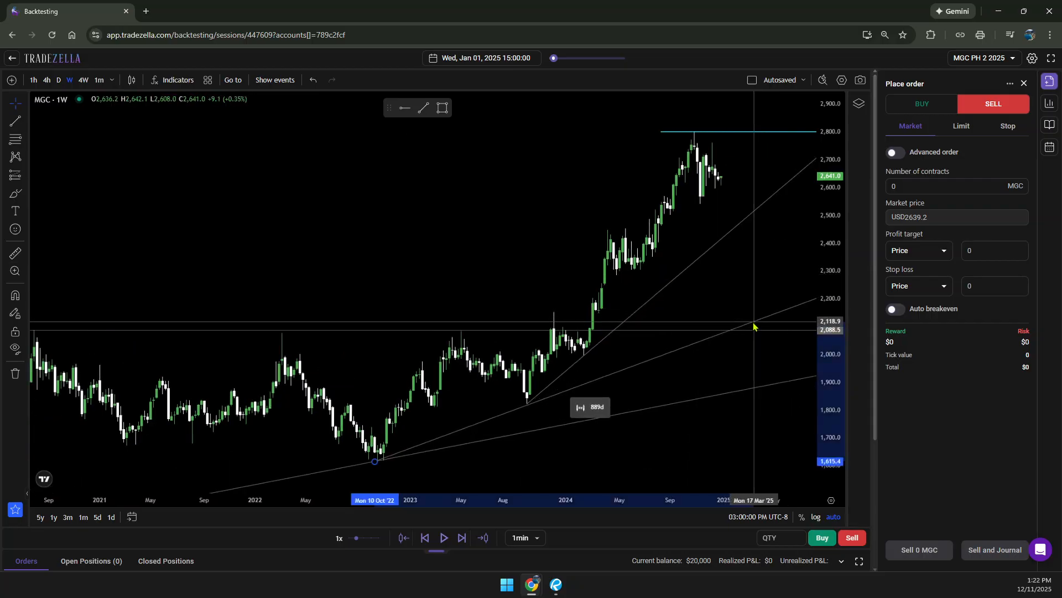
click(751, 290)
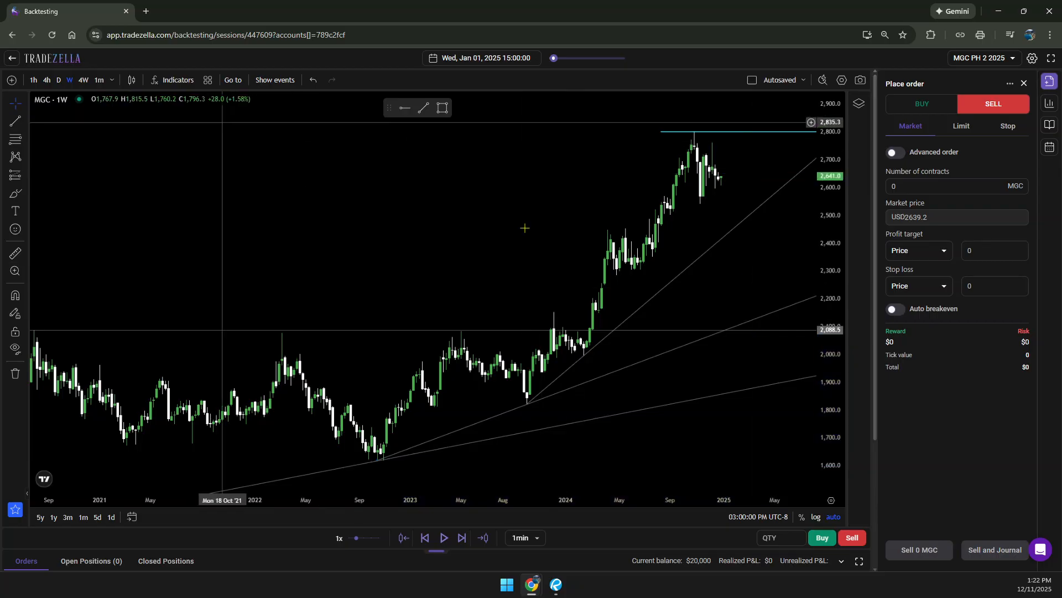
click(423, 110)
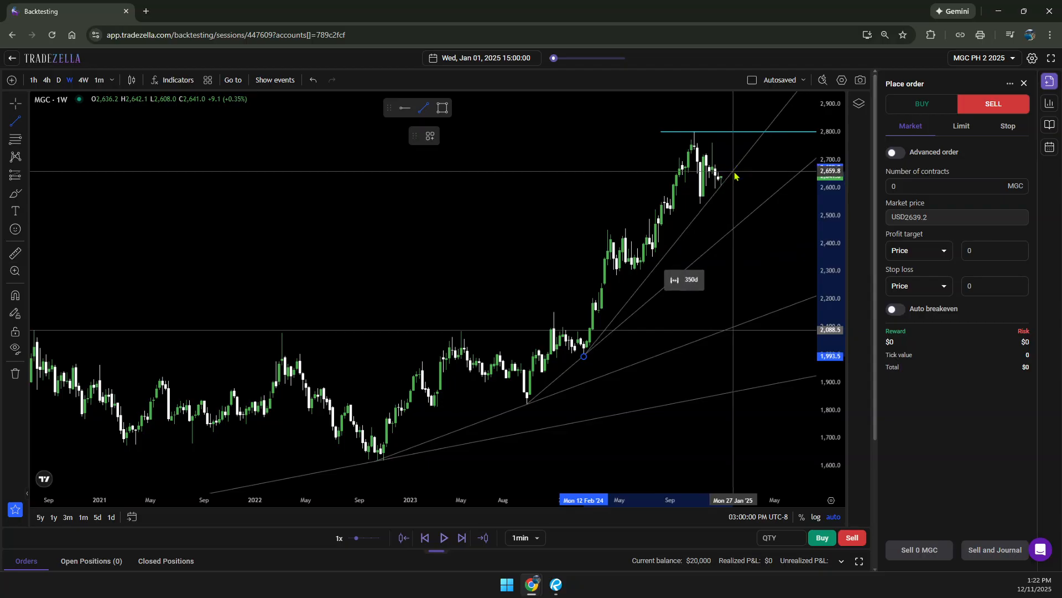
click(734, 172)
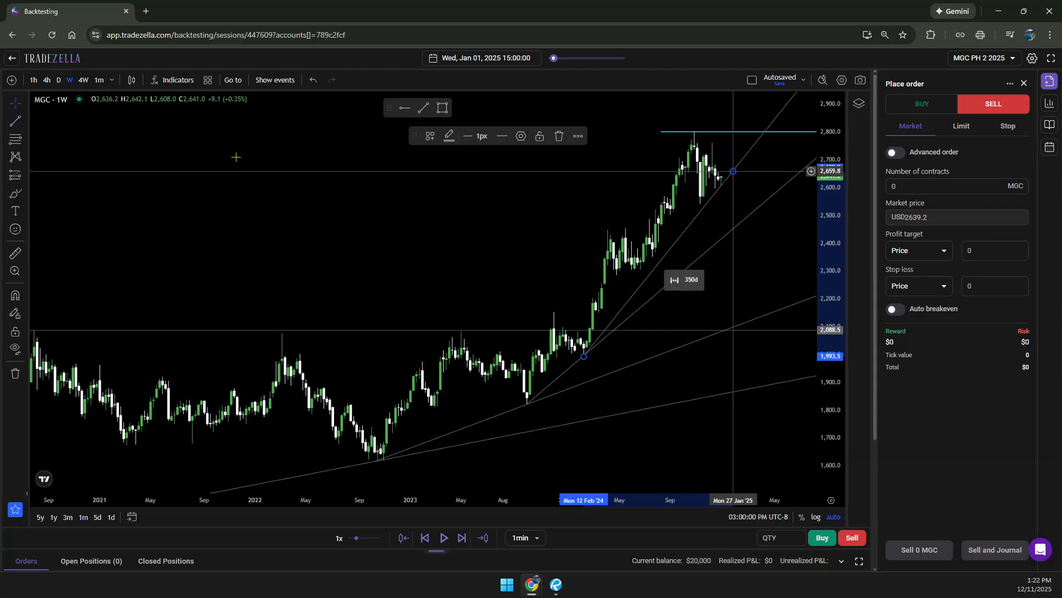
On the daily timeframe, place horizontal rays at the November 2024 low (about 2,544.3), April 2024 high (about 2,451.7) and February 2024 low (about 1,997.2)
click(57, 82)
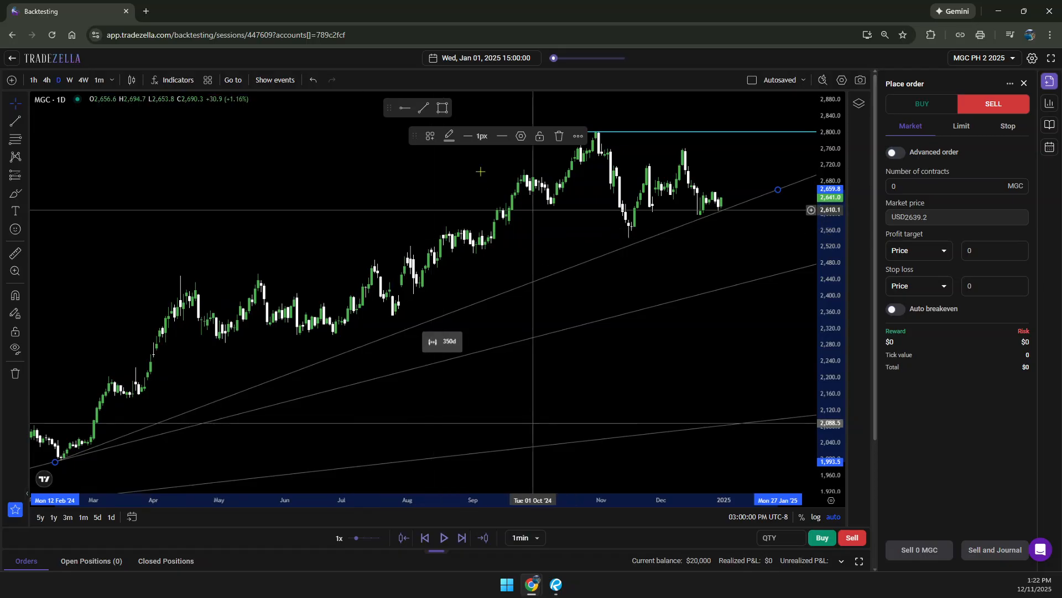
click(405, 110)
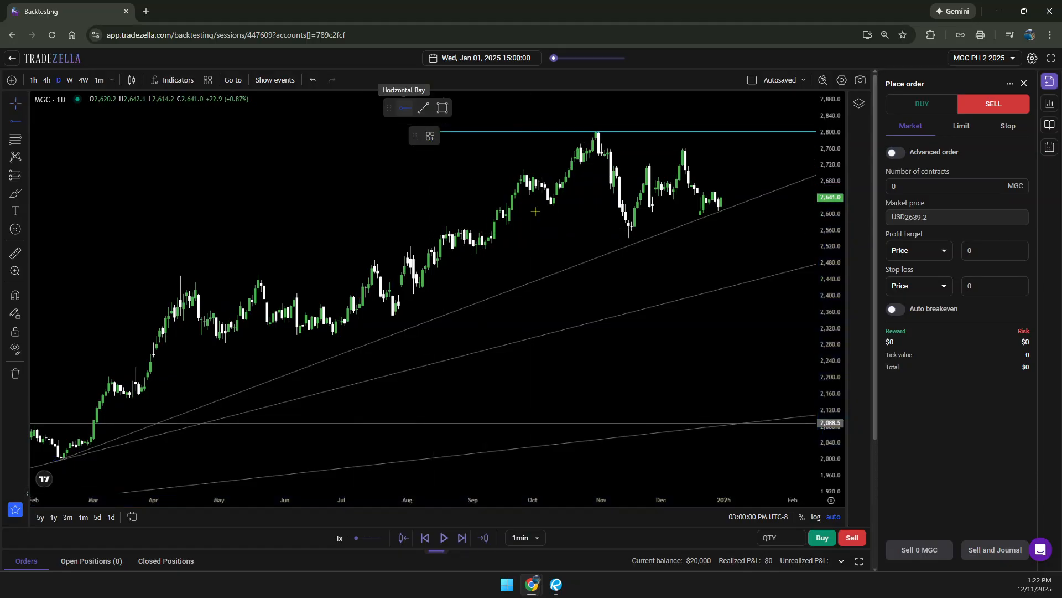
click(623, 238)
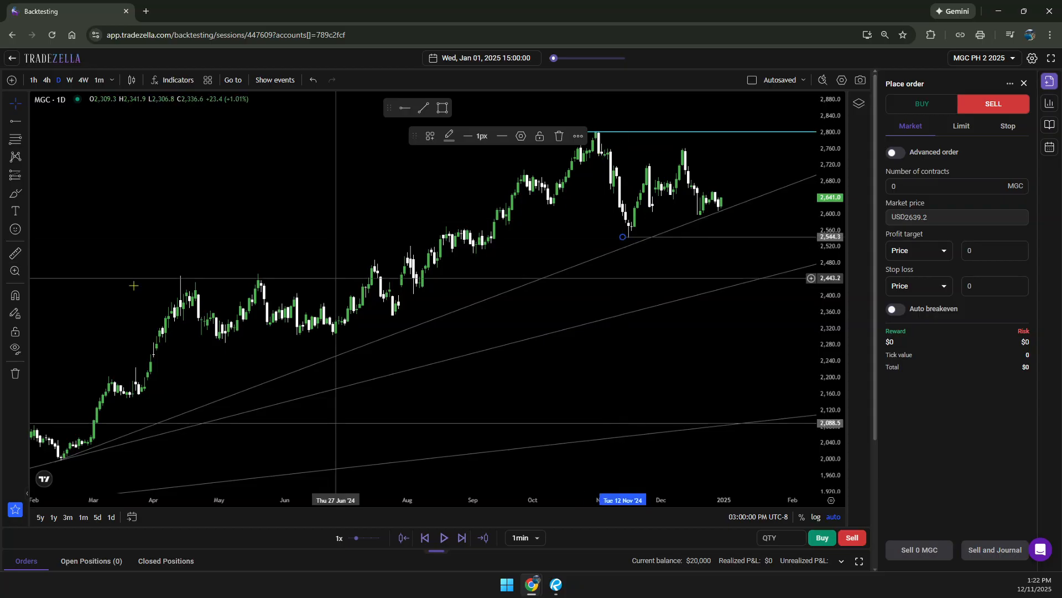
click(178, 275)
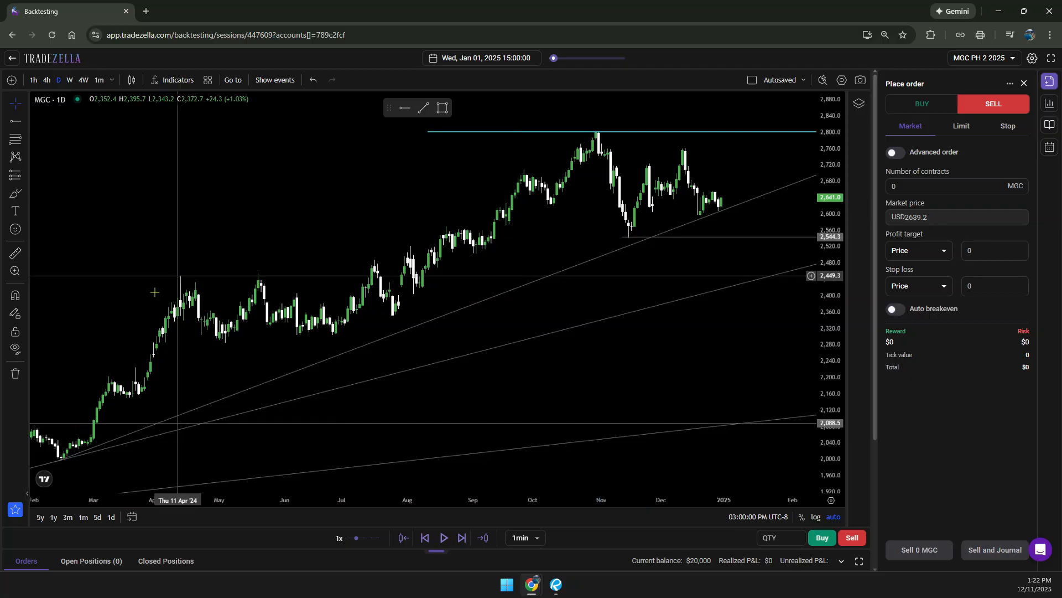
click(404, 111)
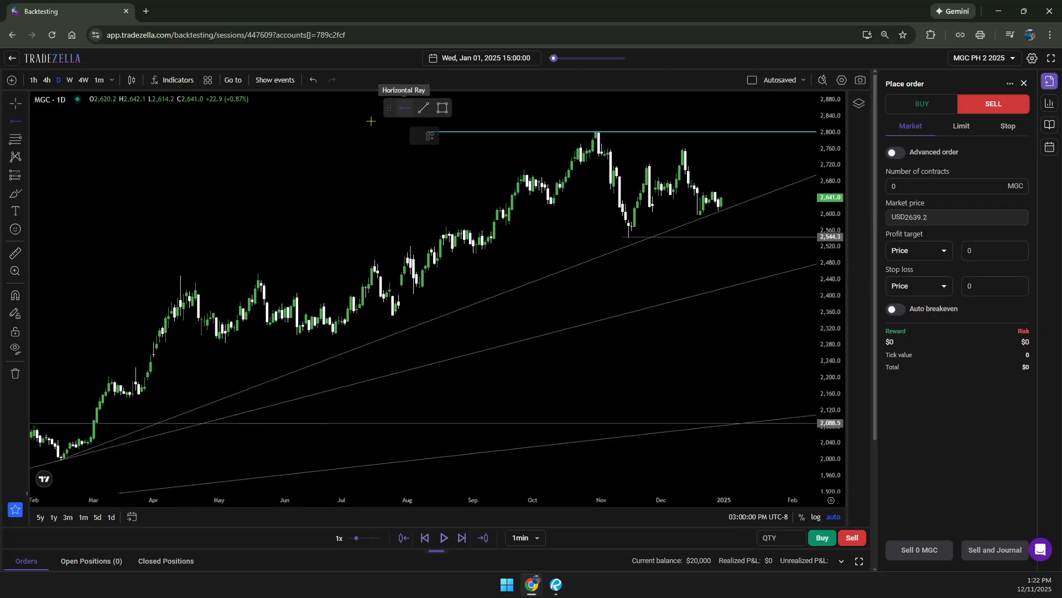
click(178, 274)
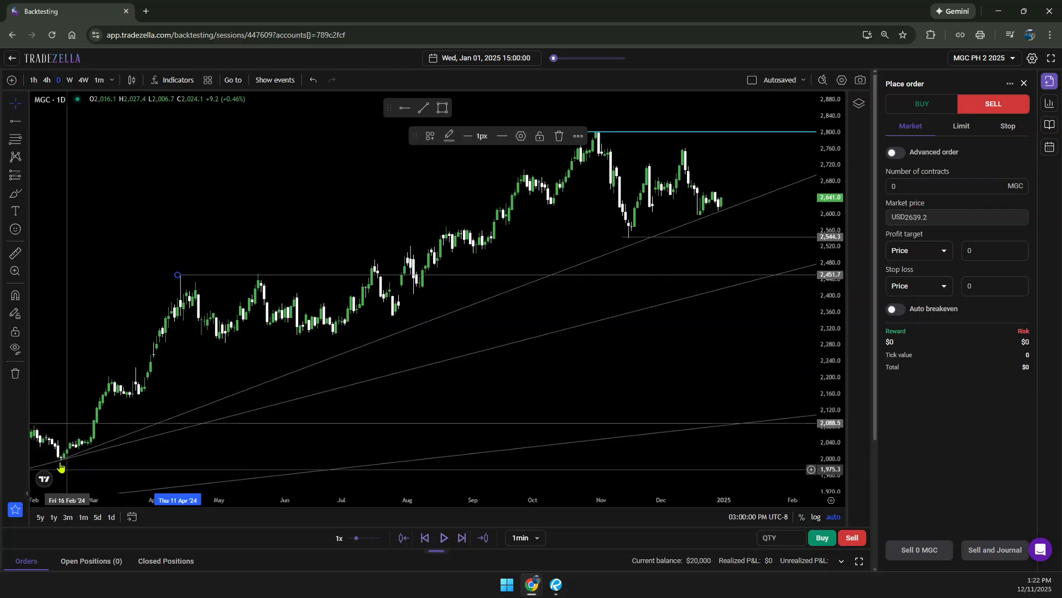
click(406, 110)
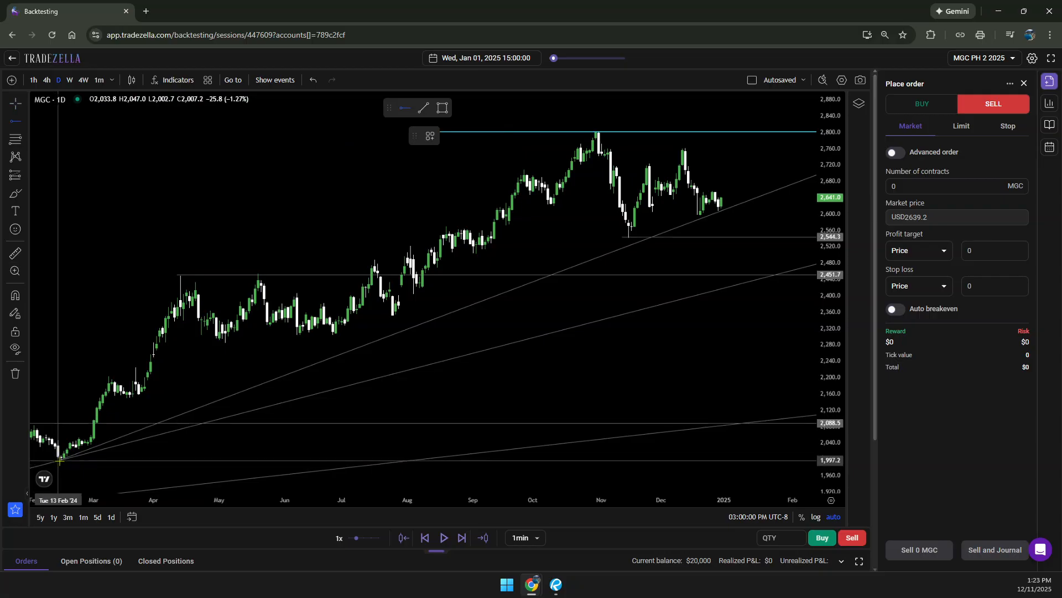
click(59, 459)
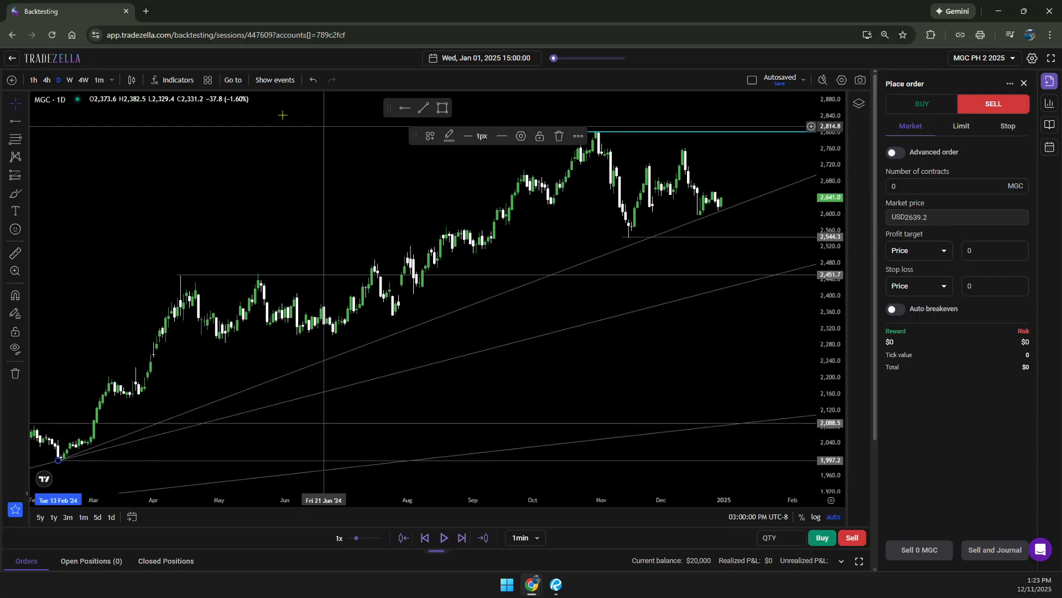
On the 4-hour timeframe, move the November 2024 low's horizontal ray down to the wick at about 2,541.6
click(47, 81)
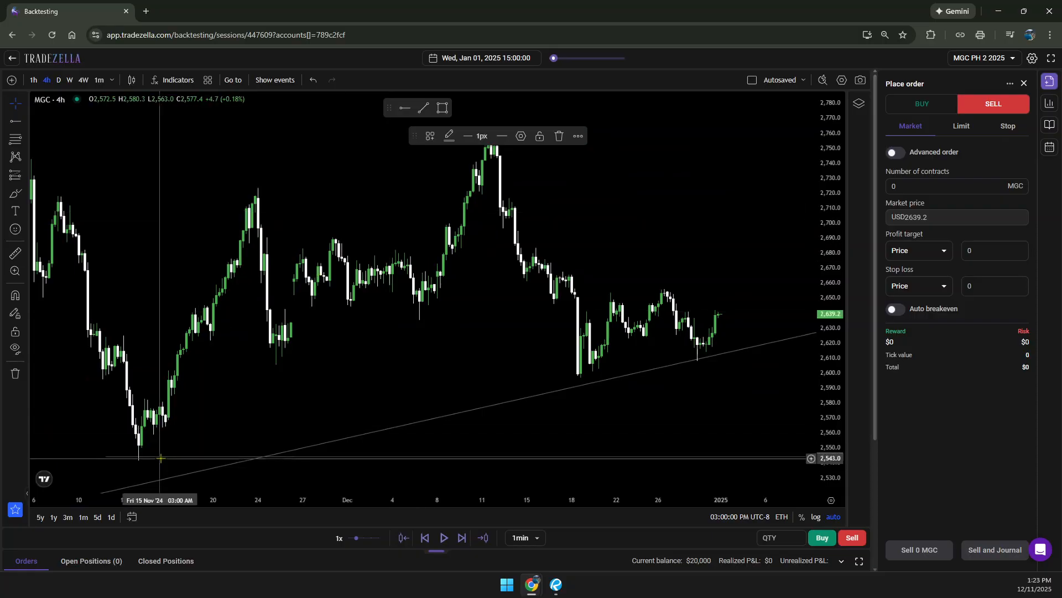
drag(161, 459, 165, 461)
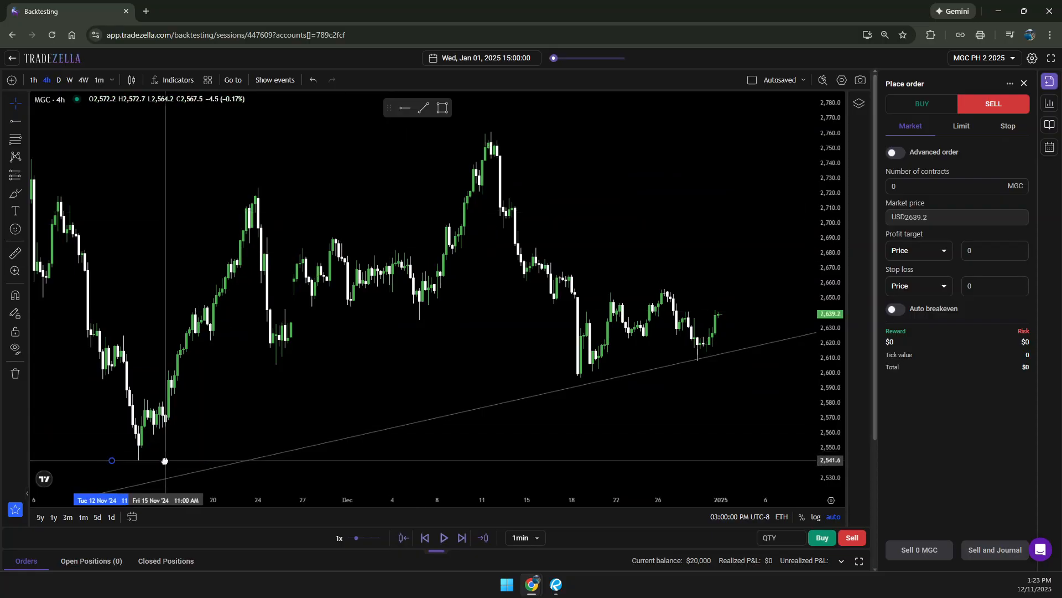
click(256, 399)
Place horizontal rays at the late November 2024 low, about 2,607.1, and at the December 2024 high, about 2,761.3
scroll(417, 226, down, 2)
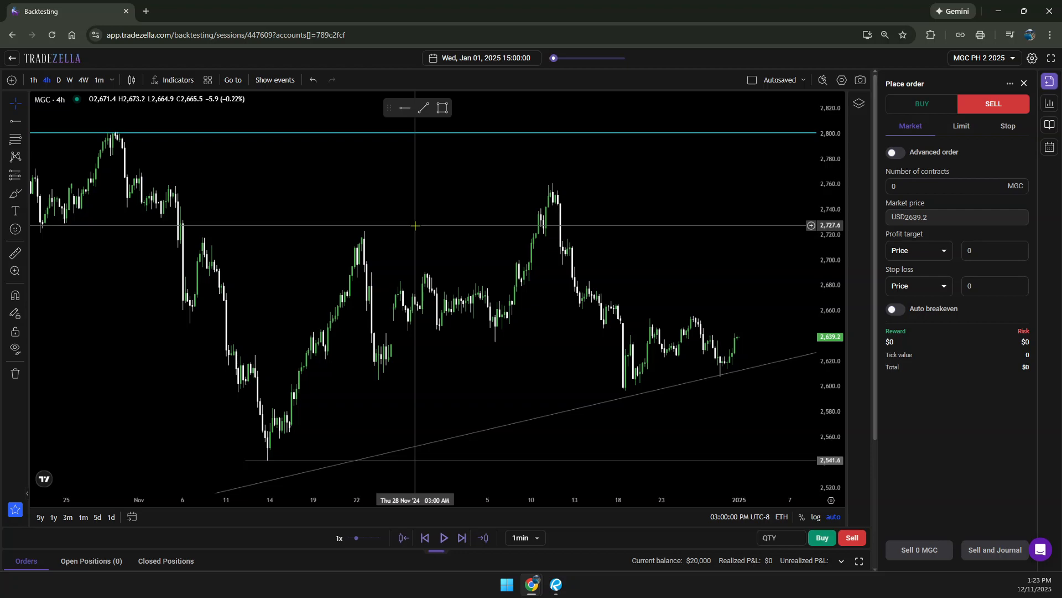
scroll(412, 226, down, 3)
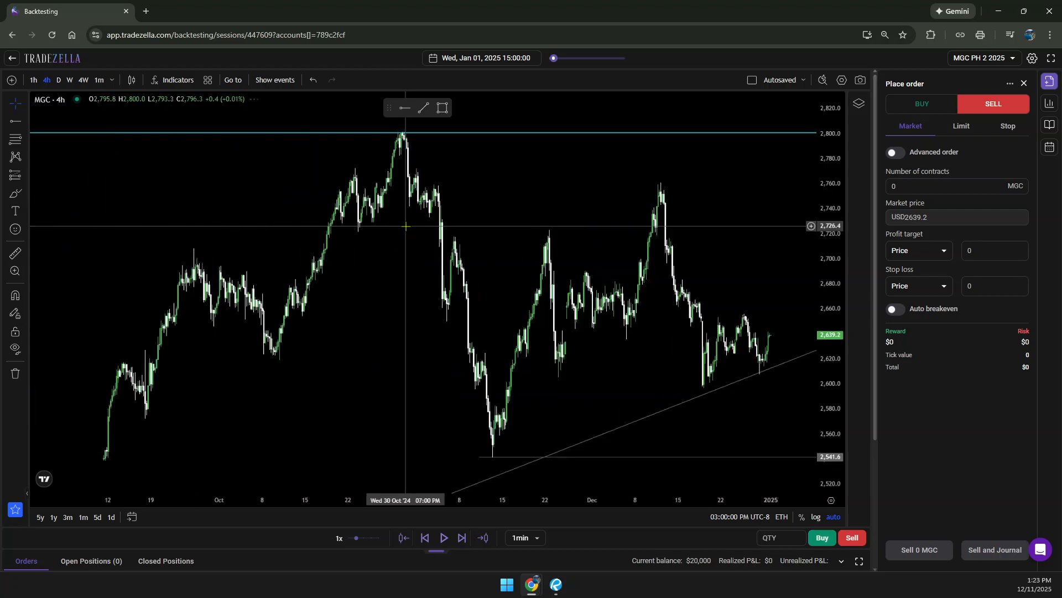
scroll(406, 226, down, 2)
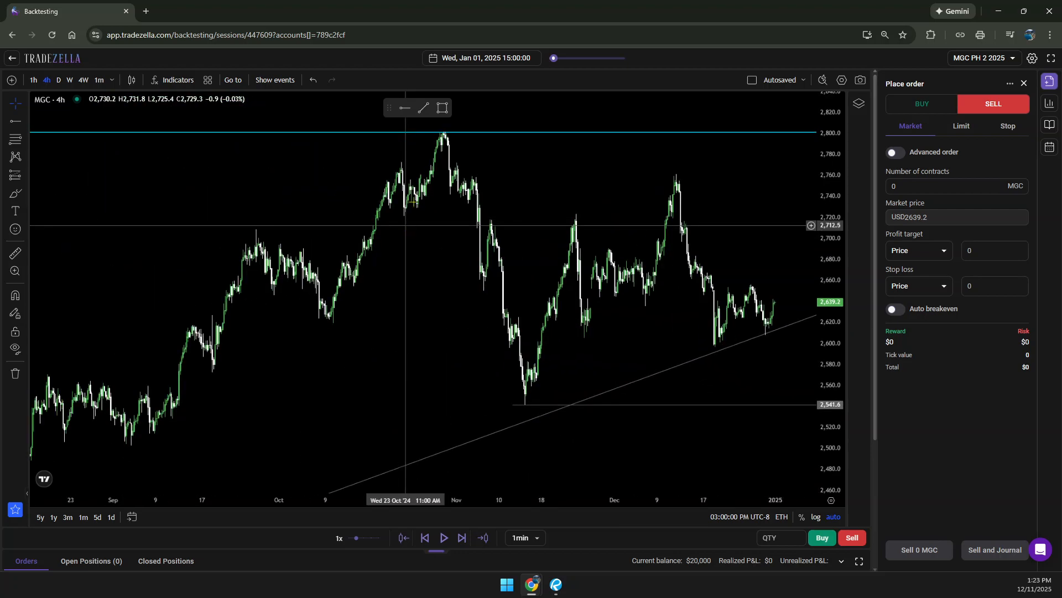
click(404, 107)
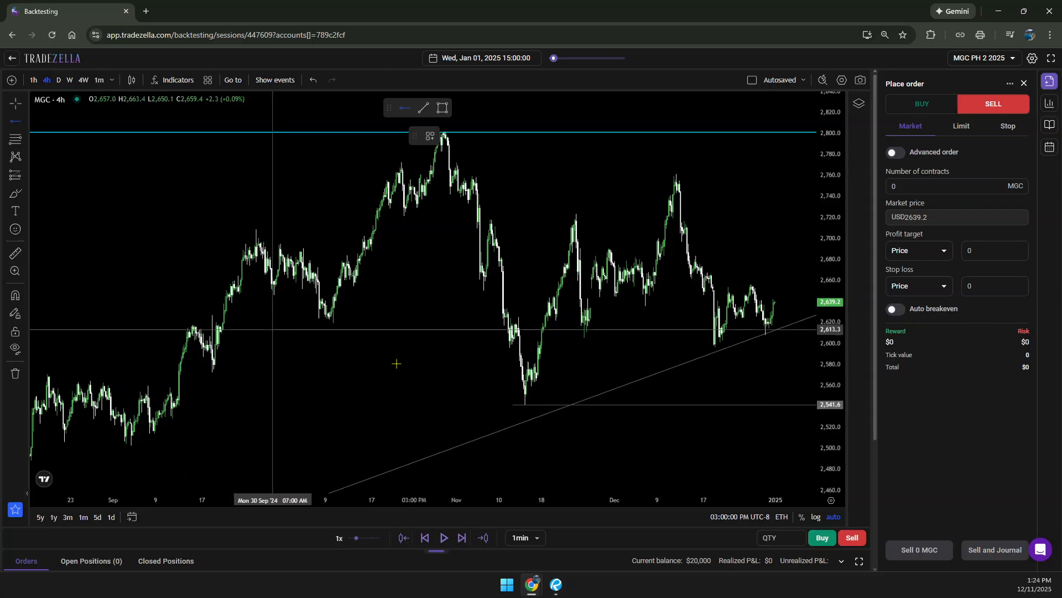
click(583, 337)
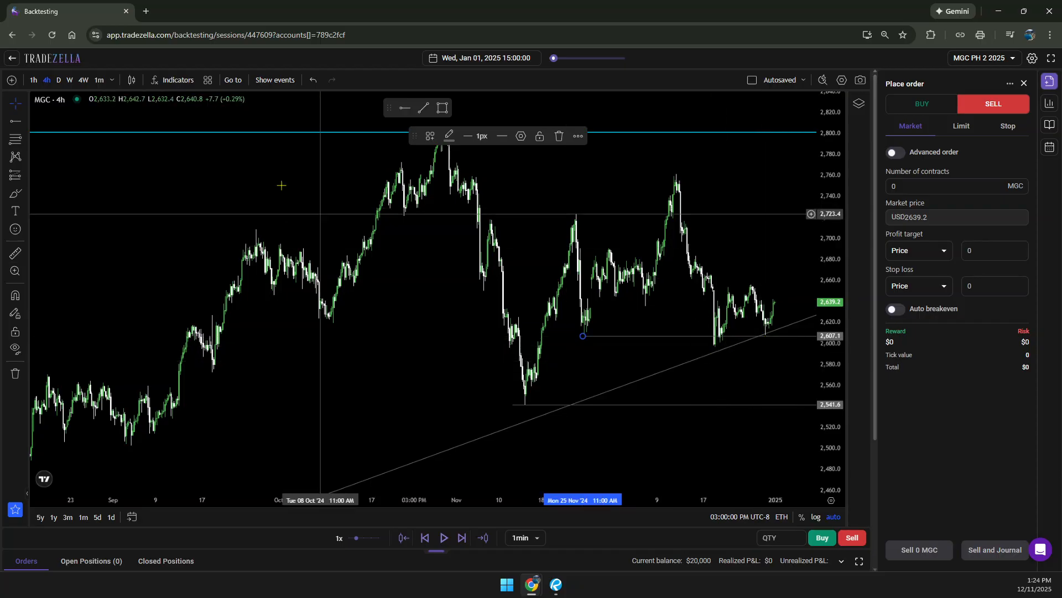
click(404, 109)
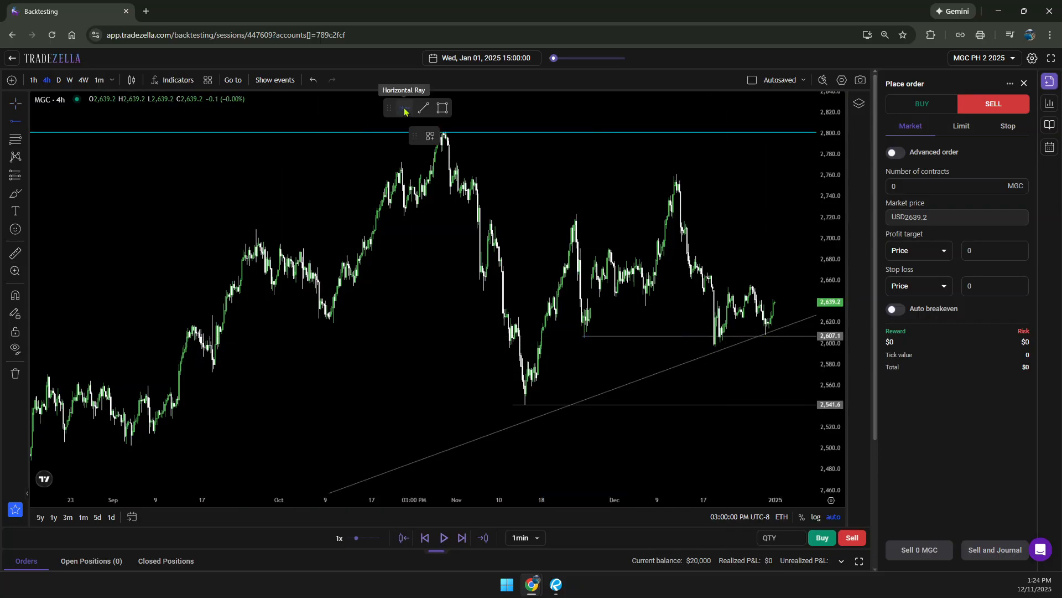
click(676, 175)
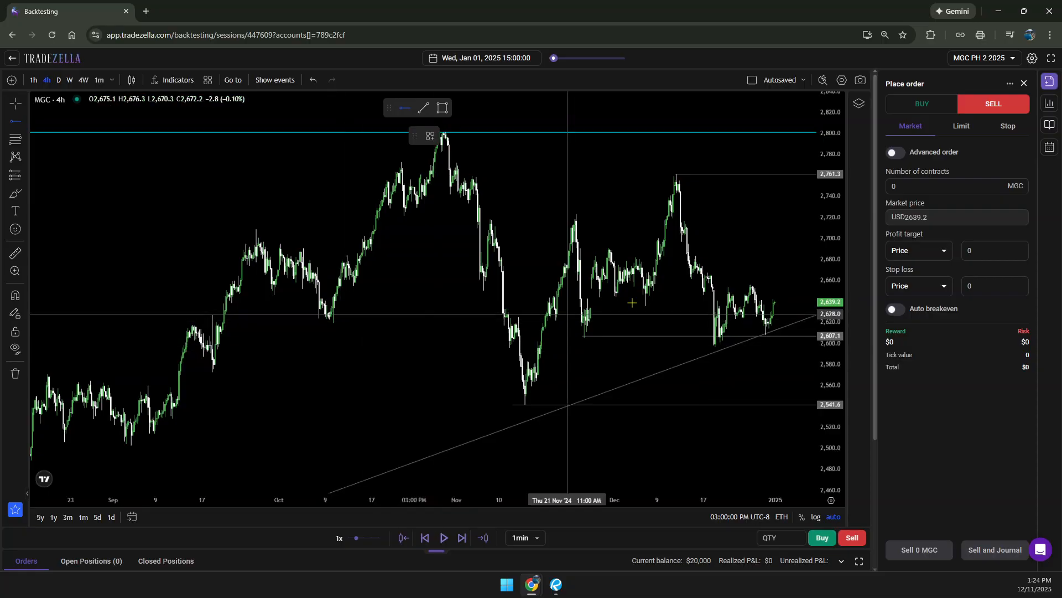
Switch the chart to the 1-hour timeframe and bring the price history back to July 2024 into view
scroll(706, 298, up, 5)
scroll(706, 298, up, 2)
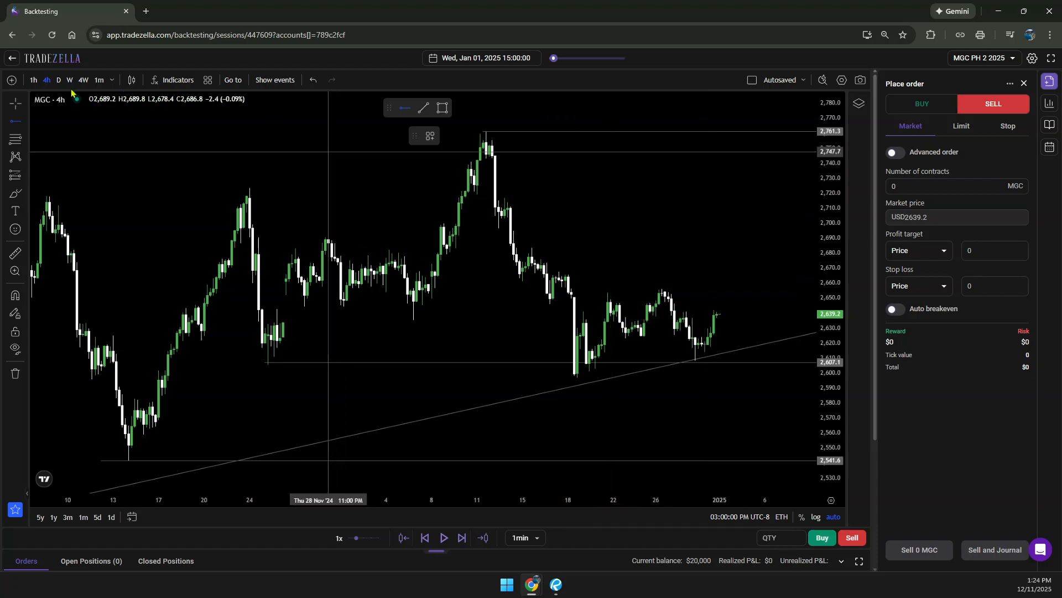
click(34, 81)
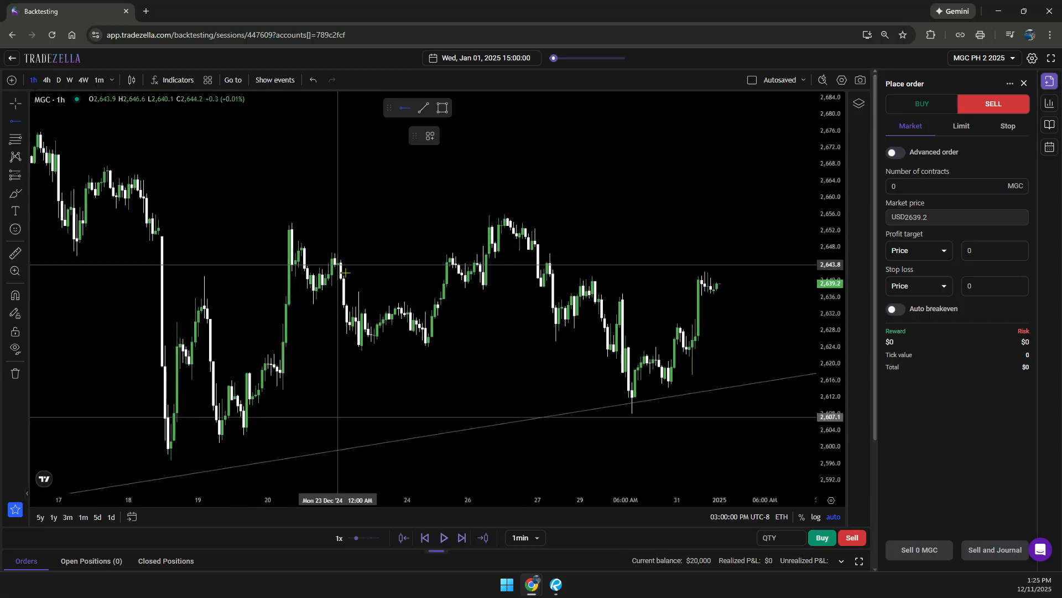
scroll(346, 273, down, 4)
scroll(345, 273, down, 5)
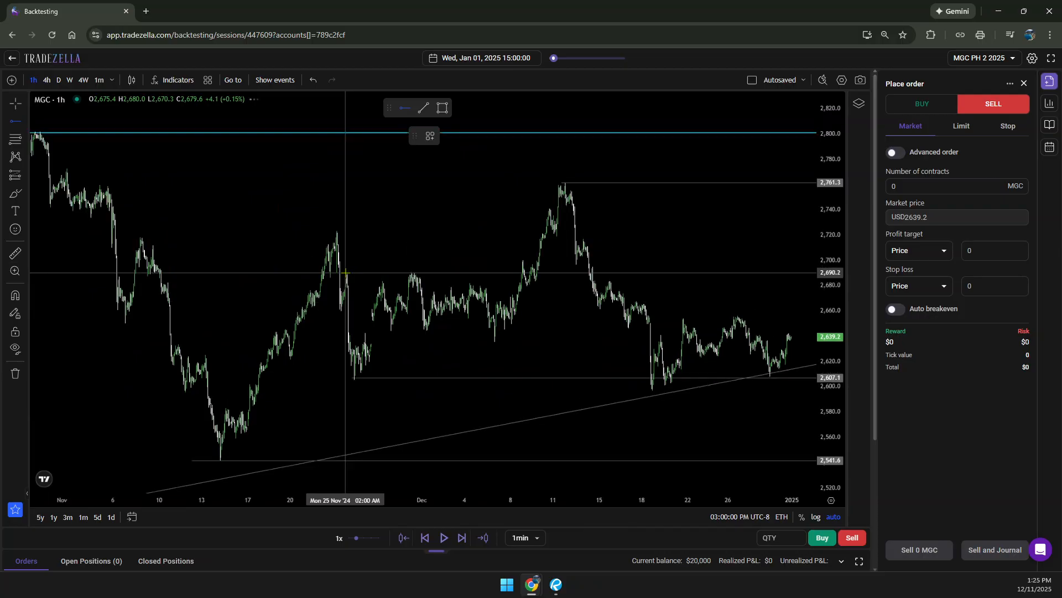
scroll(345, 273, down, 6)
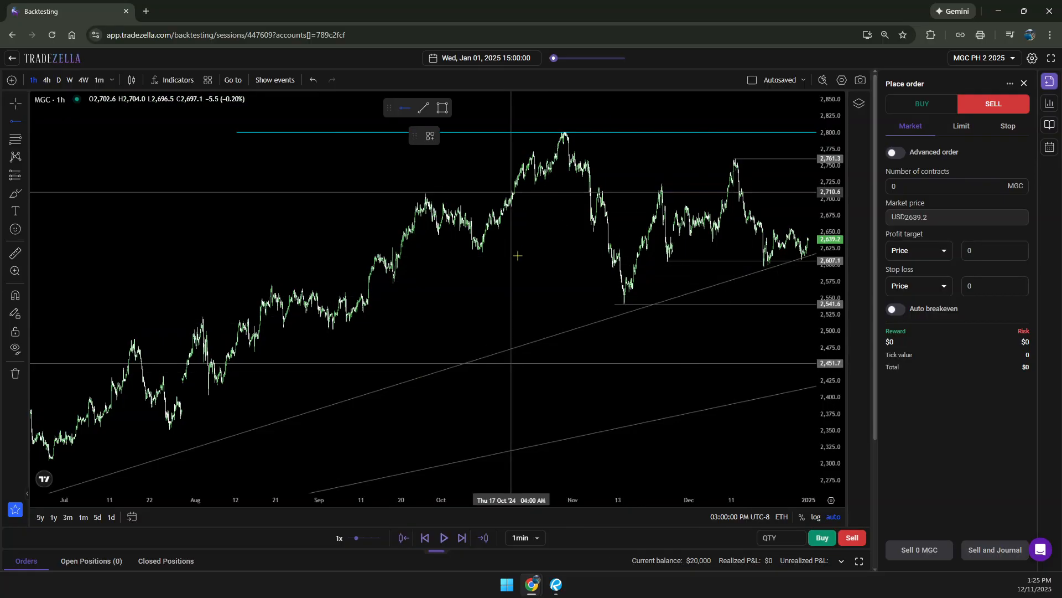
click(519, 297)
drag(470, 292, 457, 292)
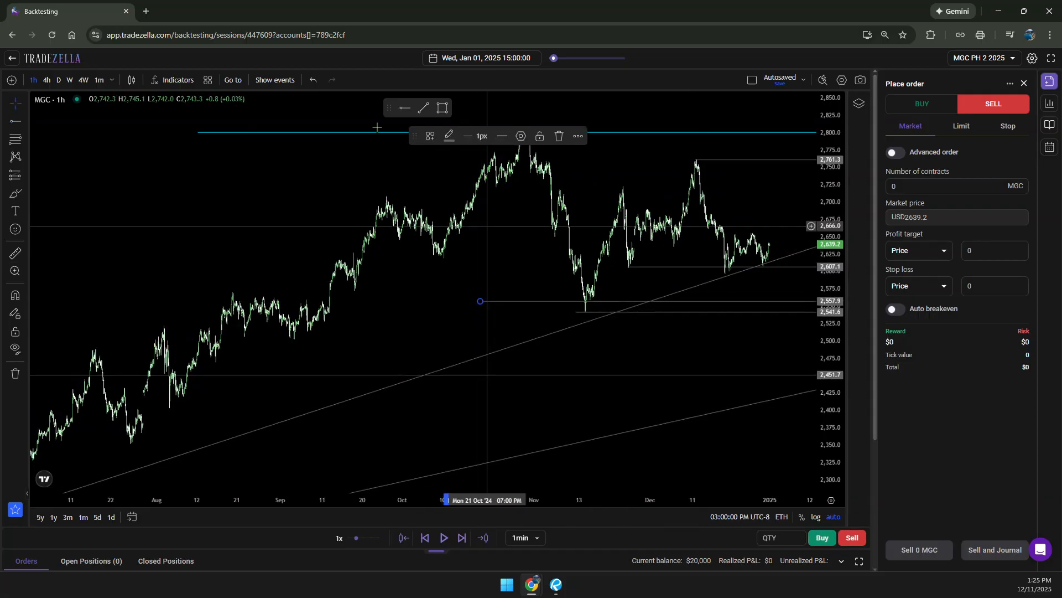
right_click(501, 303)
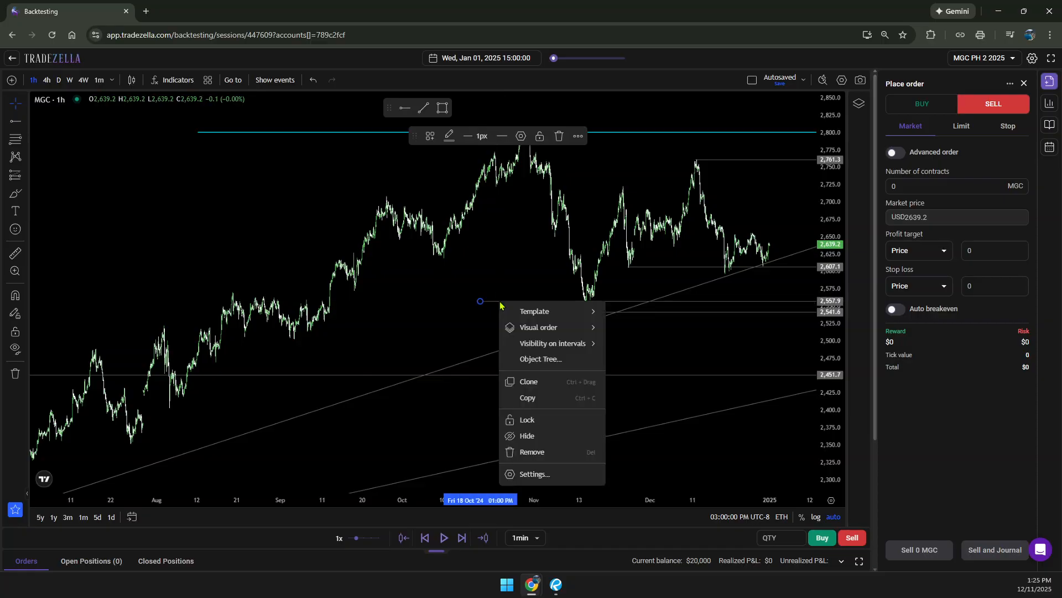
click(529, 451)
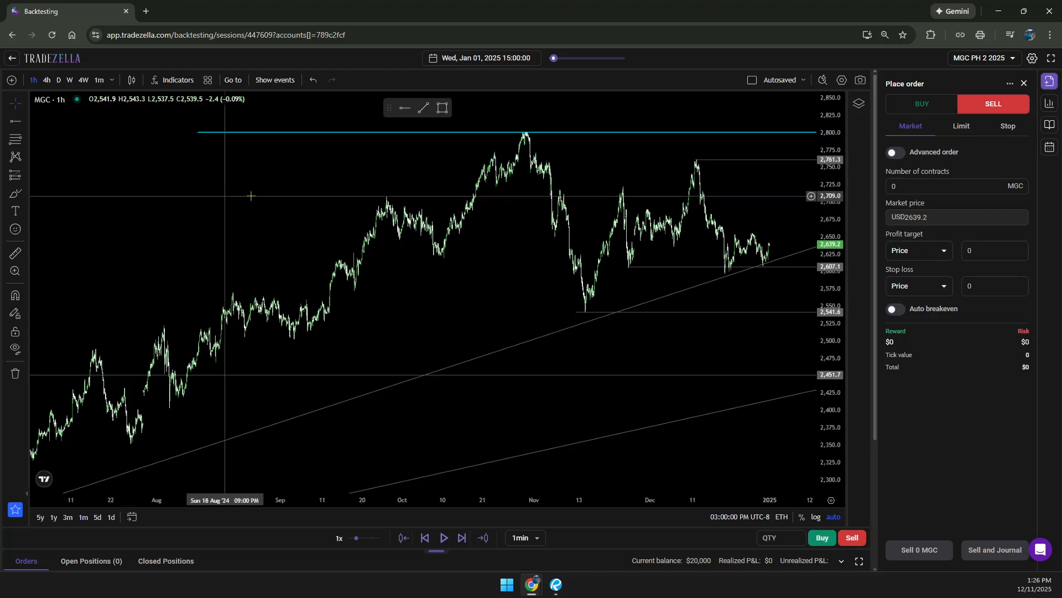
Examine the latest 1-hour price action against the rising trend line and the marked horizontal levels
scroll(565, 236, up, 2)
scroll(565, 237, up, 5)
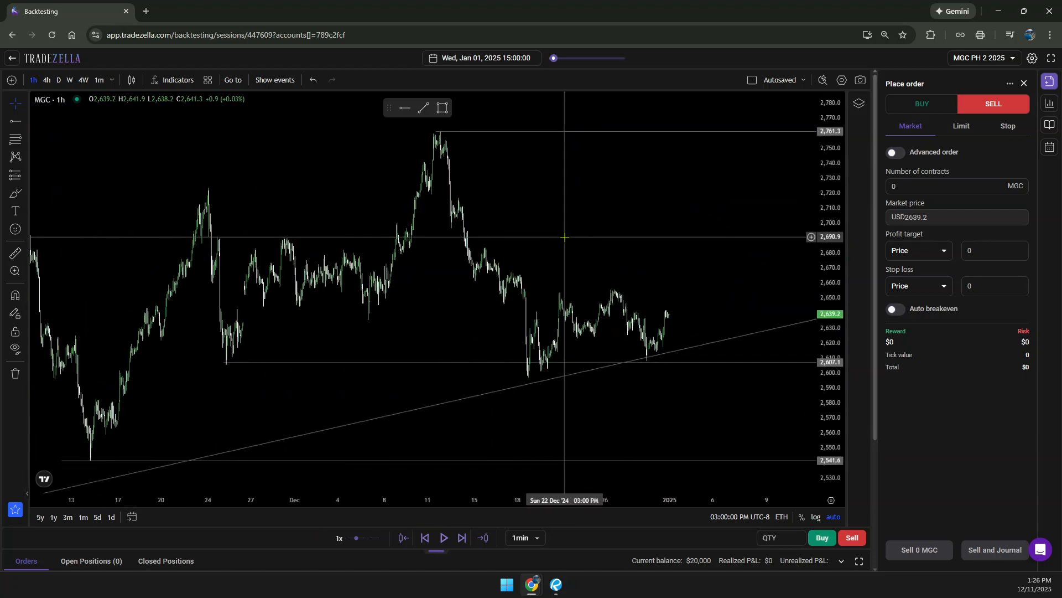
scroll(564, 236, up, 4)
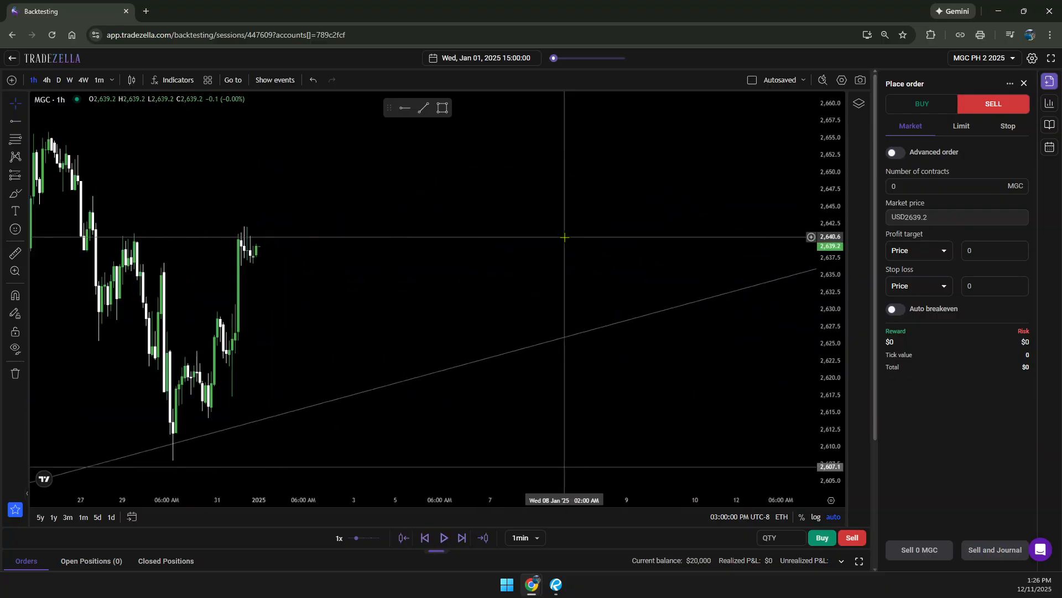
drag(442, 297, 697, 294)
drag(611, 294, 716, 299)
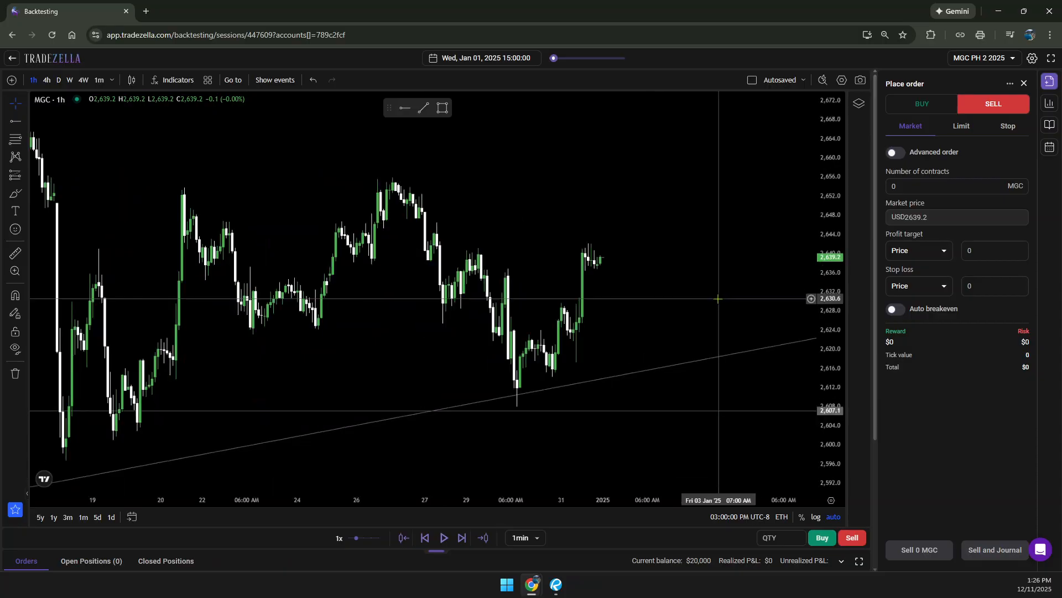
click(637, 378)
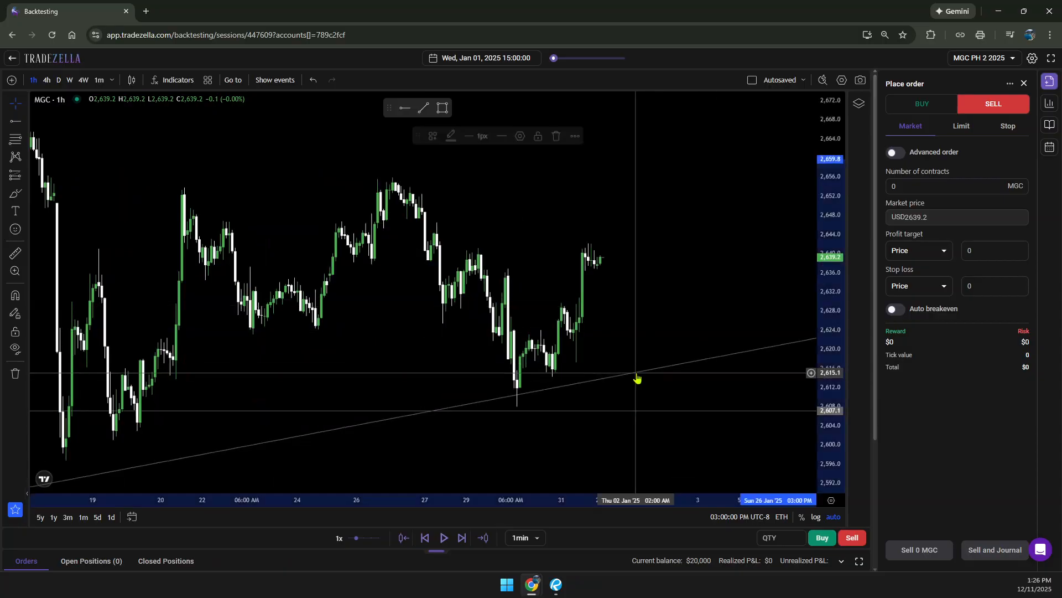
scroll(647, 314, down, 3)
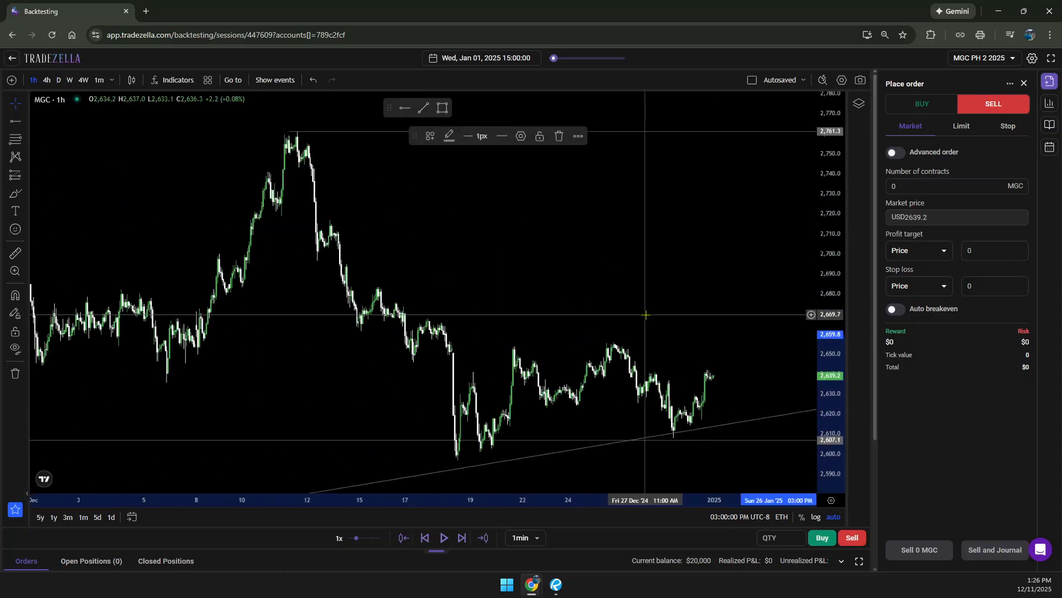
scroll(645, 314, down, 3)
drag(484, 413, 275, 384)
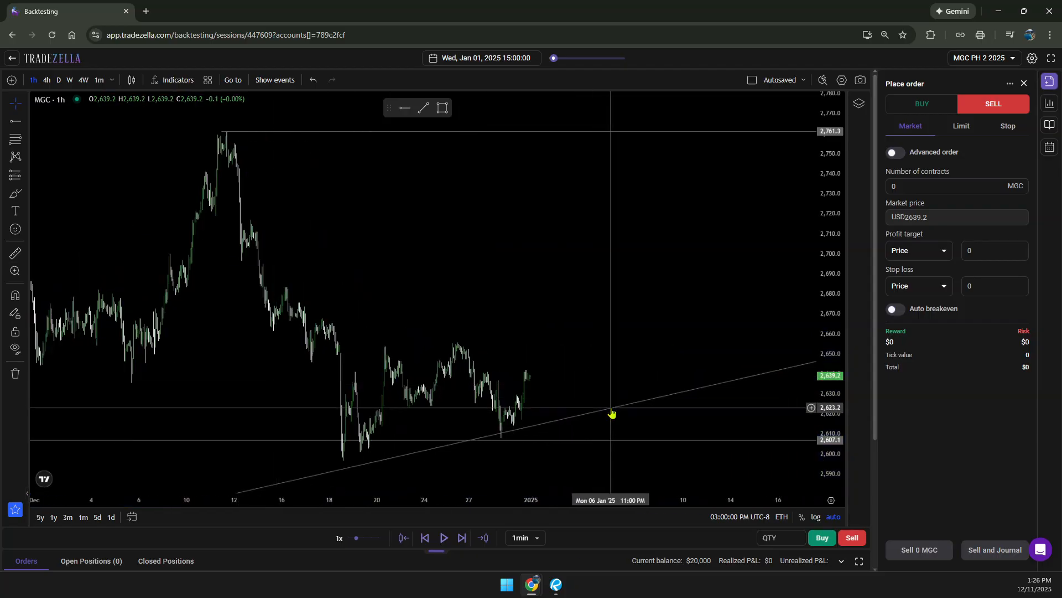
scroll(619, 403, down, 5)
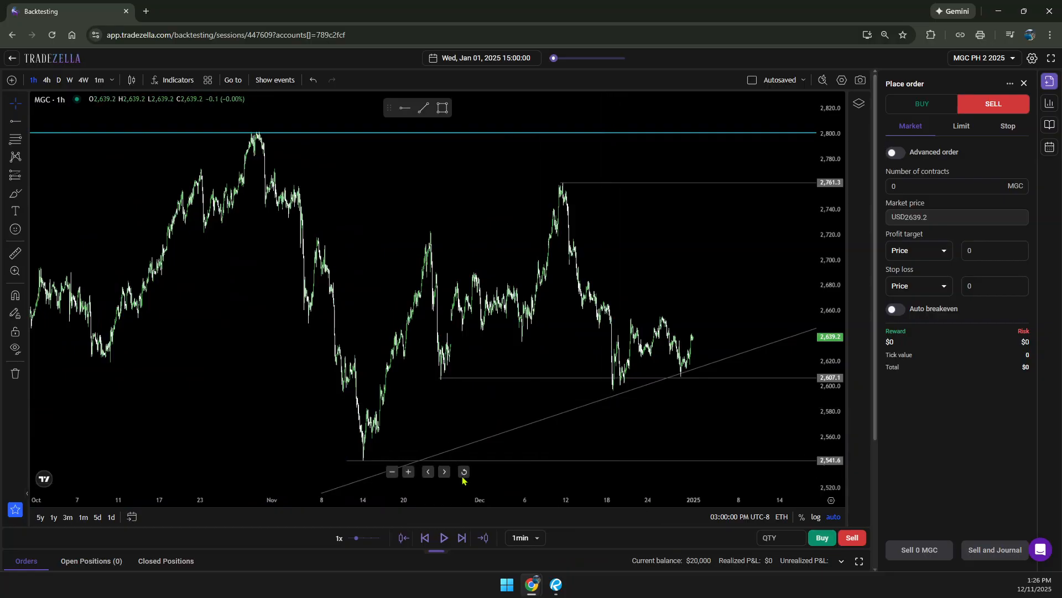
Switch the chart back to the 4-hour timeframe and nudge the rising trend line beside the late December 2024 low
click(463, 476)
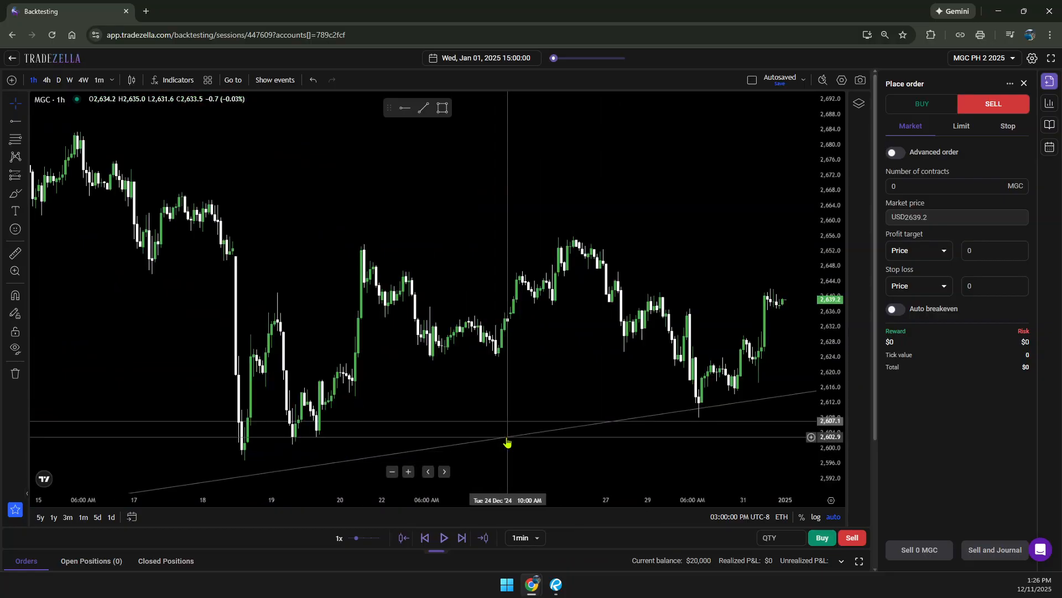
scroll(507, 442, down, 5)
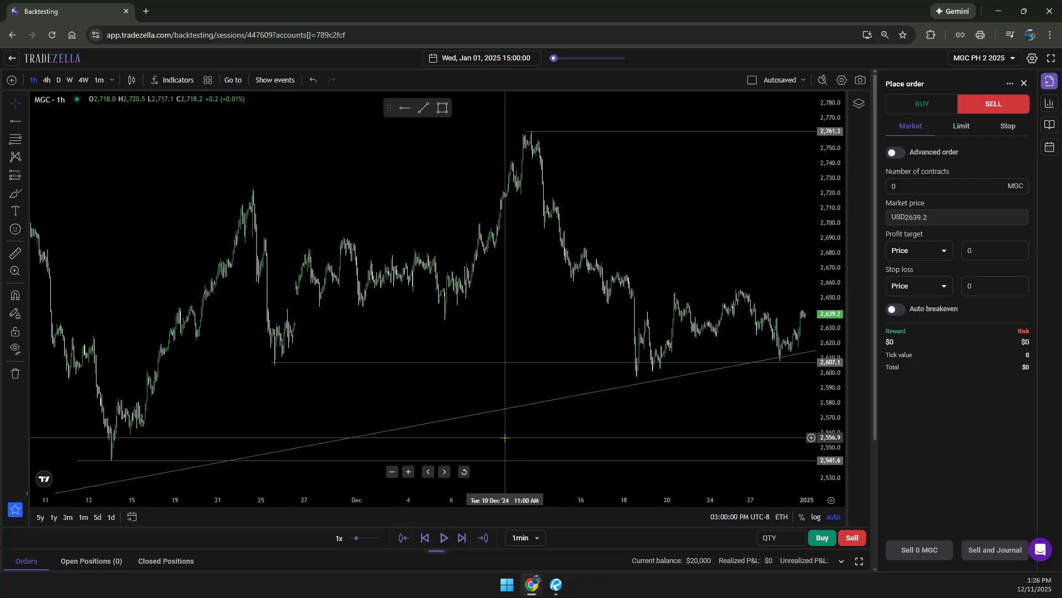
scroll(505, 438, down, 3)
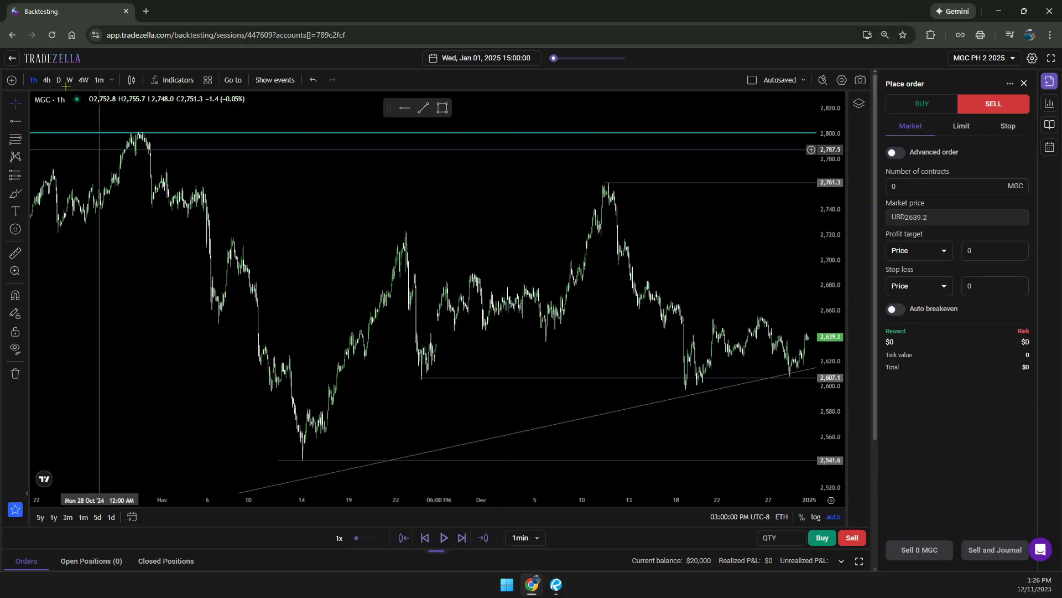
click(47, 81)
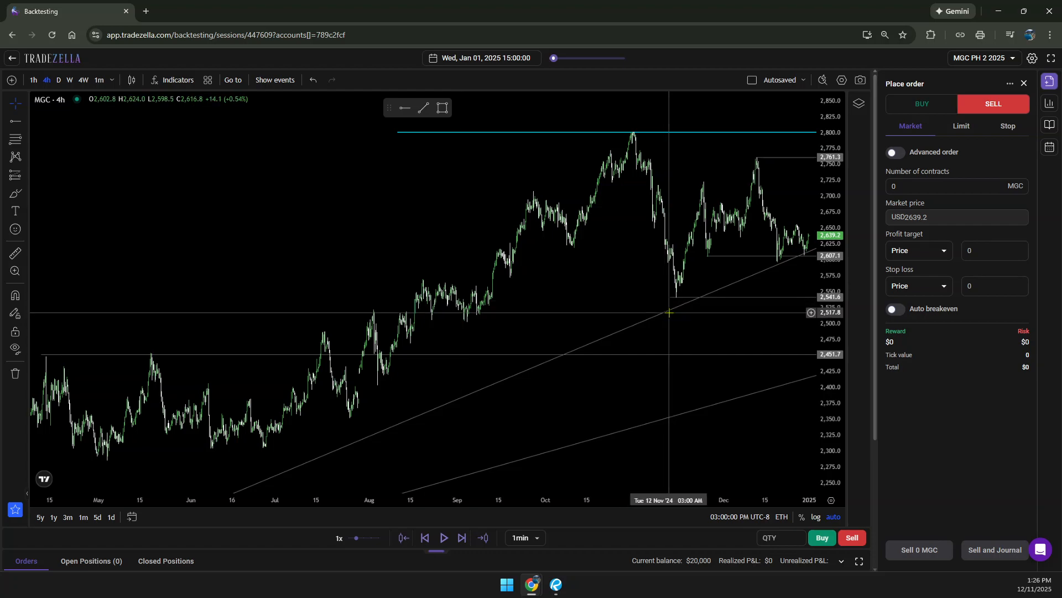
drag(690, 315, 470, 346)
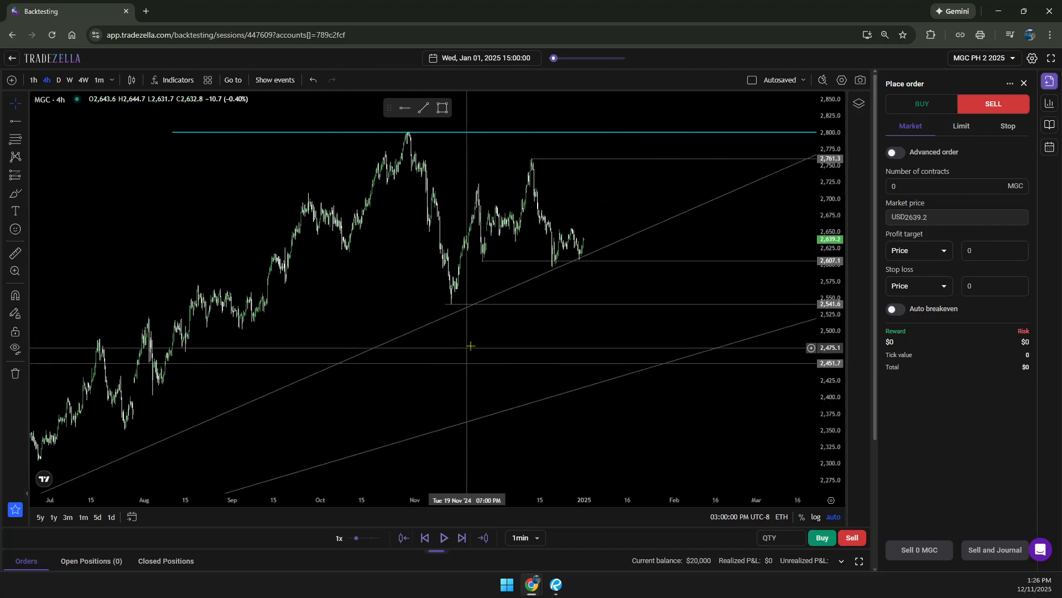
click(655, 227)
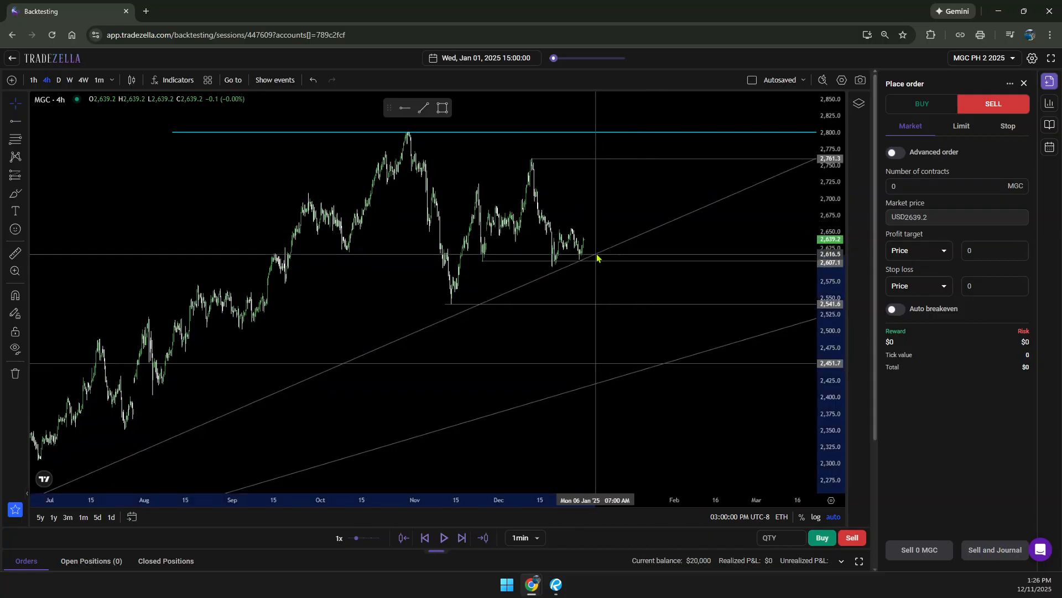
drag(597, 254, 598, 256)
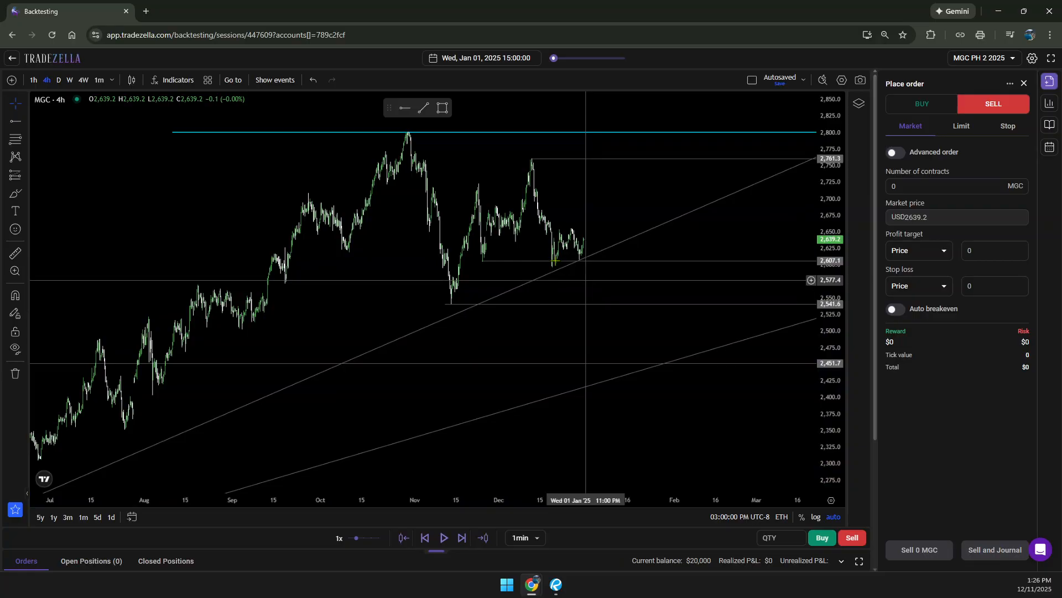
Draw a descending trend line from the October 30, 2024 high, about 2,802.1, past the December high to about 2,756.8 on December 16
scroll(510, 239, up, 3)
scroll(510, 239, up, 2)
drag(609, 349, 797, 325)
drag(590, 257, 692, 256)
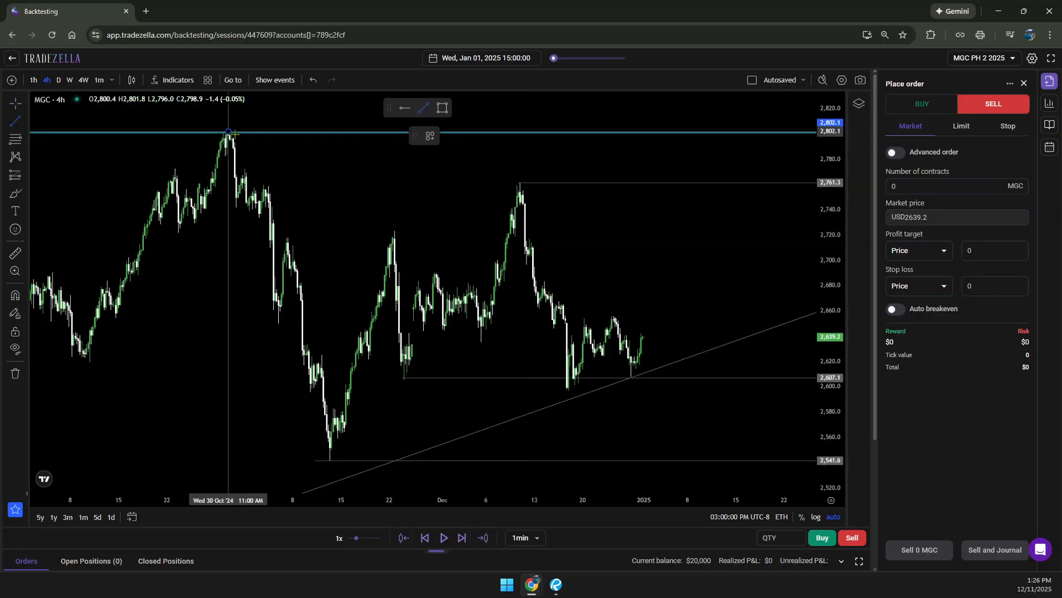
click(548, 189)
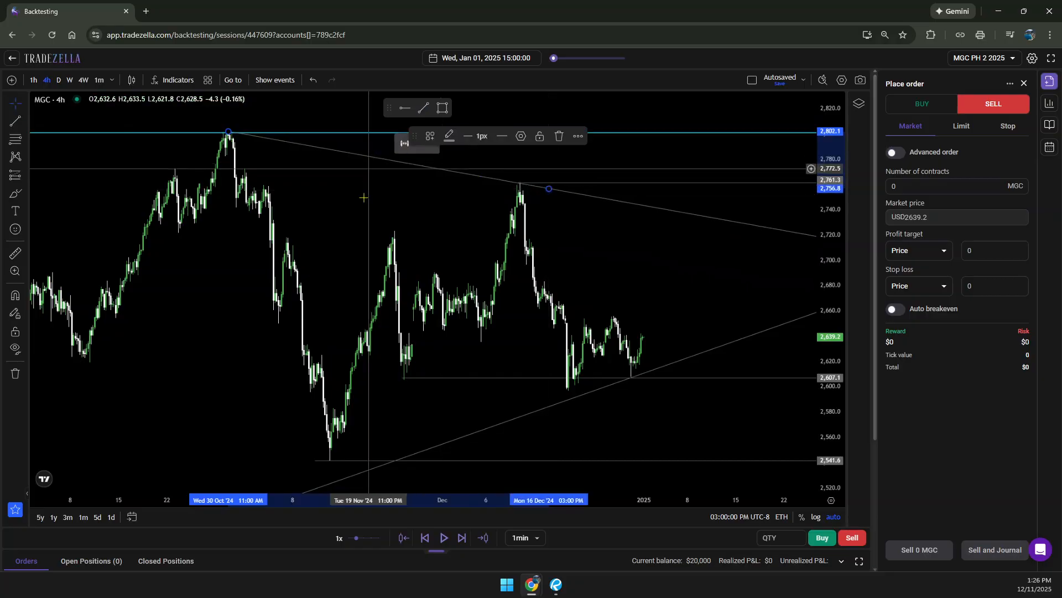
click(363, 218)
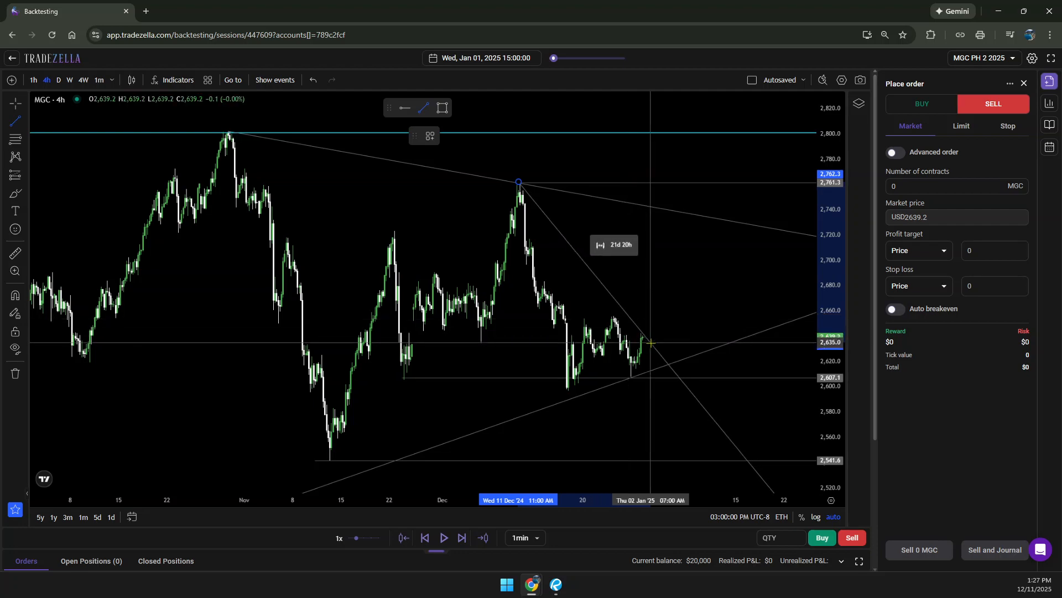
key(Escape)
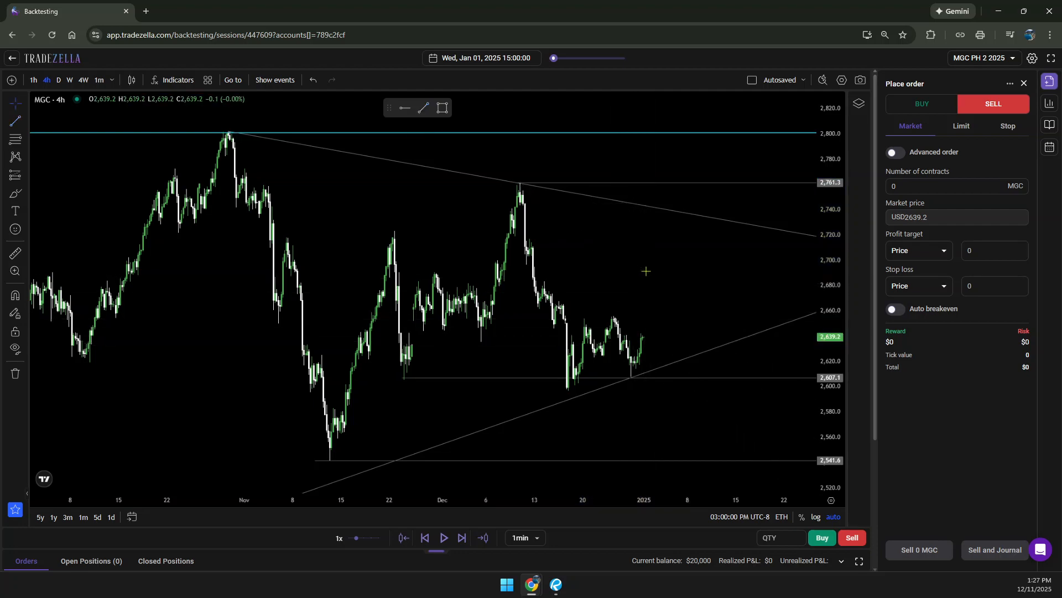
Examine the 4-hour price action between the descending and rising trend lines, including the history back to early 2023
scroll(573, 352, up, 5)
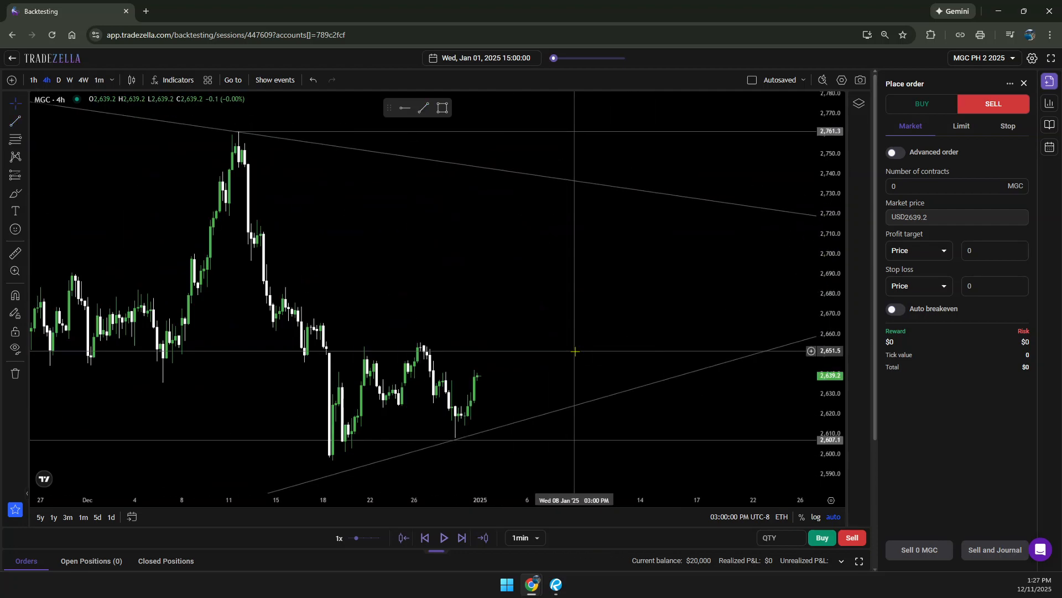
drag(575, 348, 689, 273)
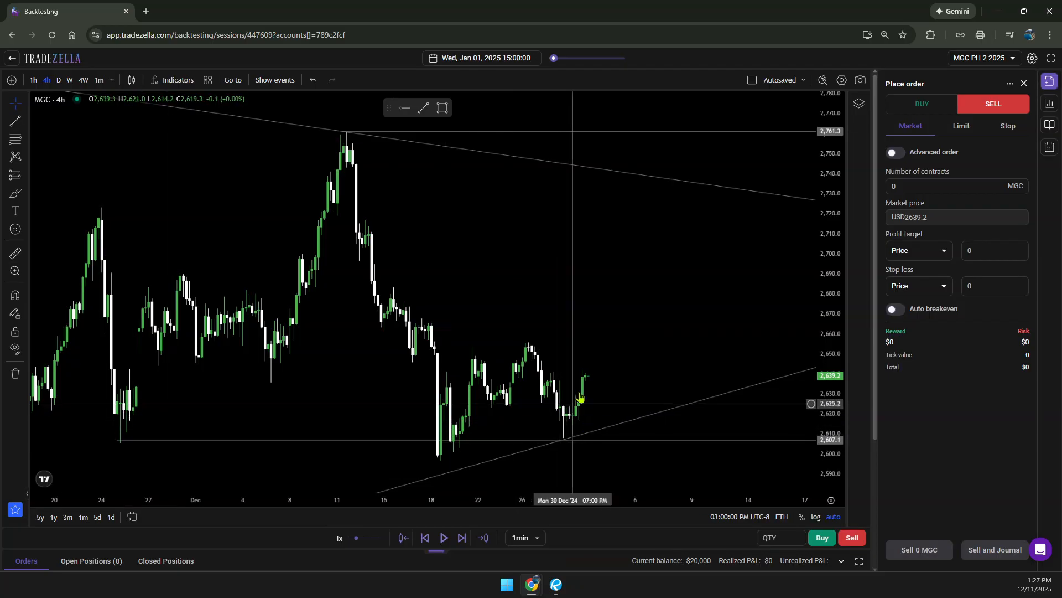
scroll(581, 397, down, 10)
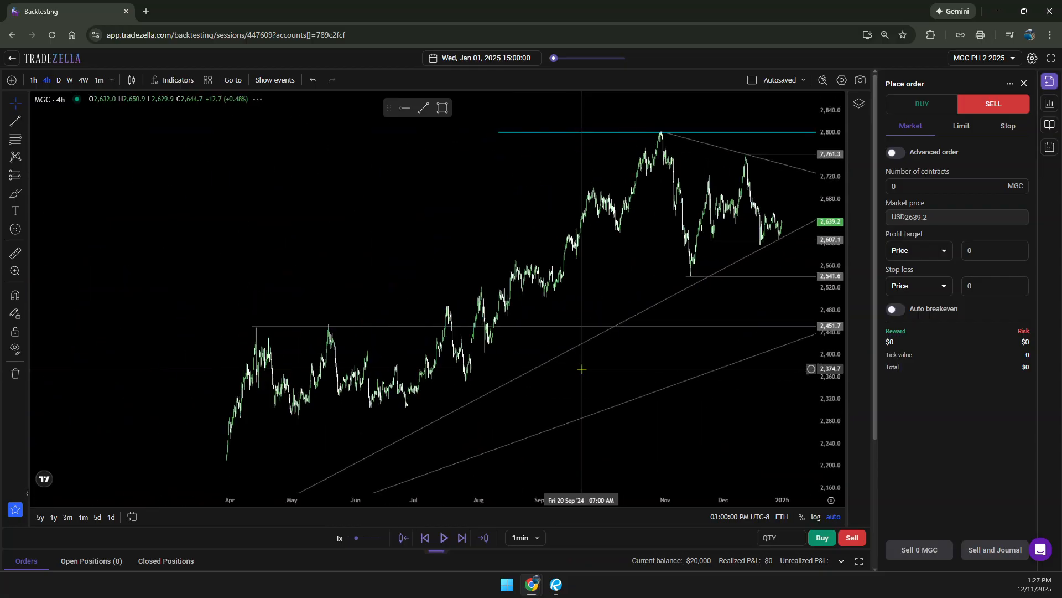
scroll(581, 369, down, 8)
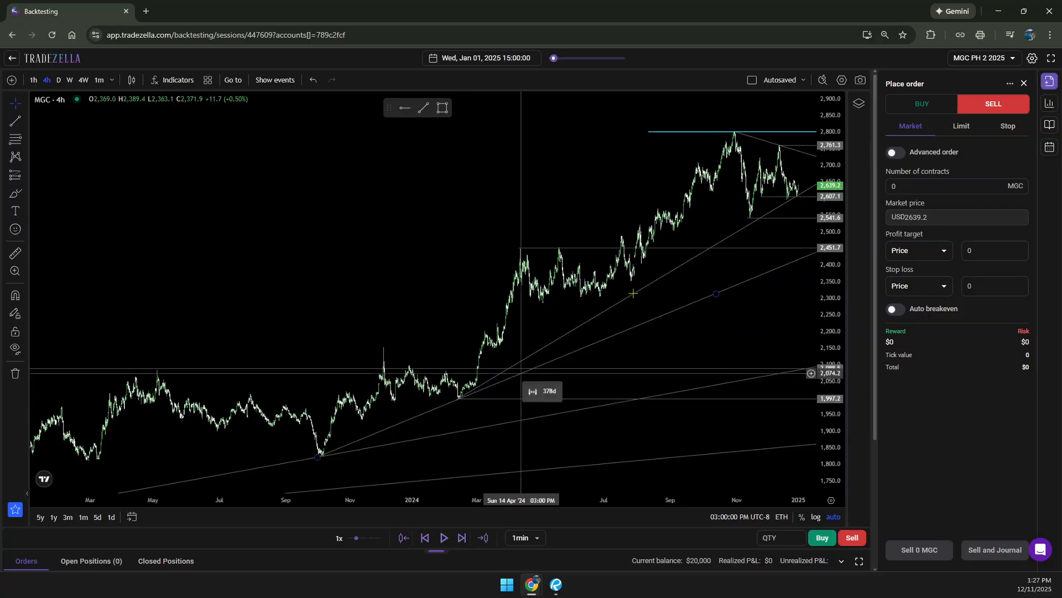
scroll(771, 211, up, 10)
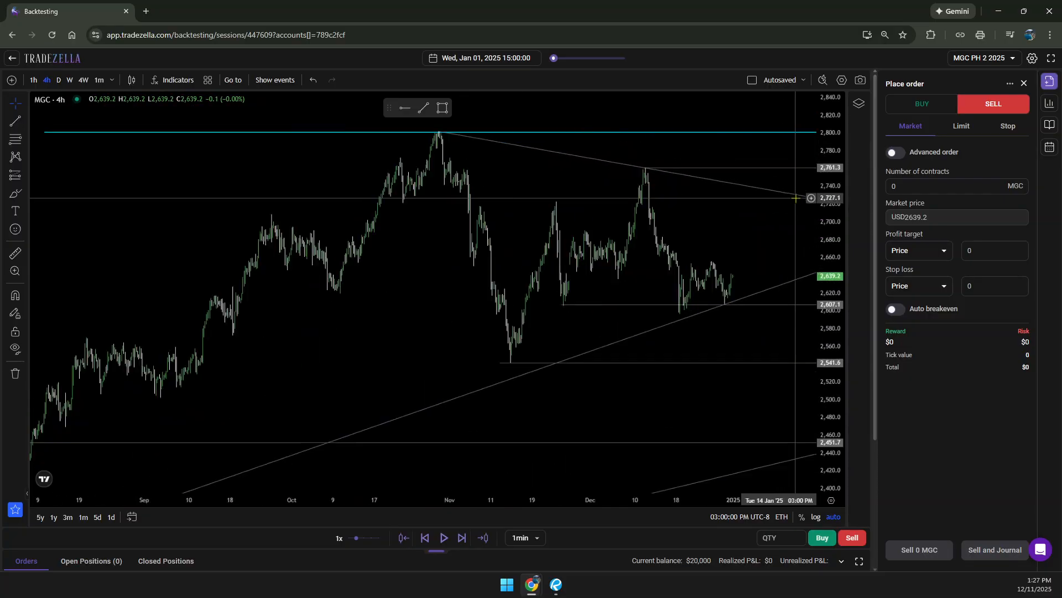
scroll(771, 211, up, 6)
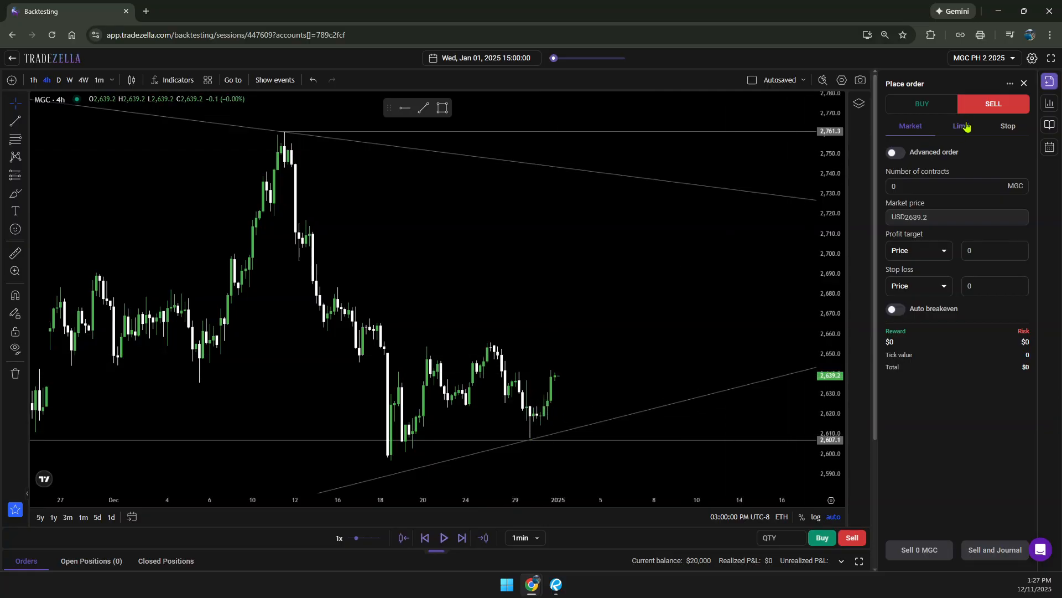
Start a buy stop order and show the latest candles on the 1-hour timeframe
click(931, 110)
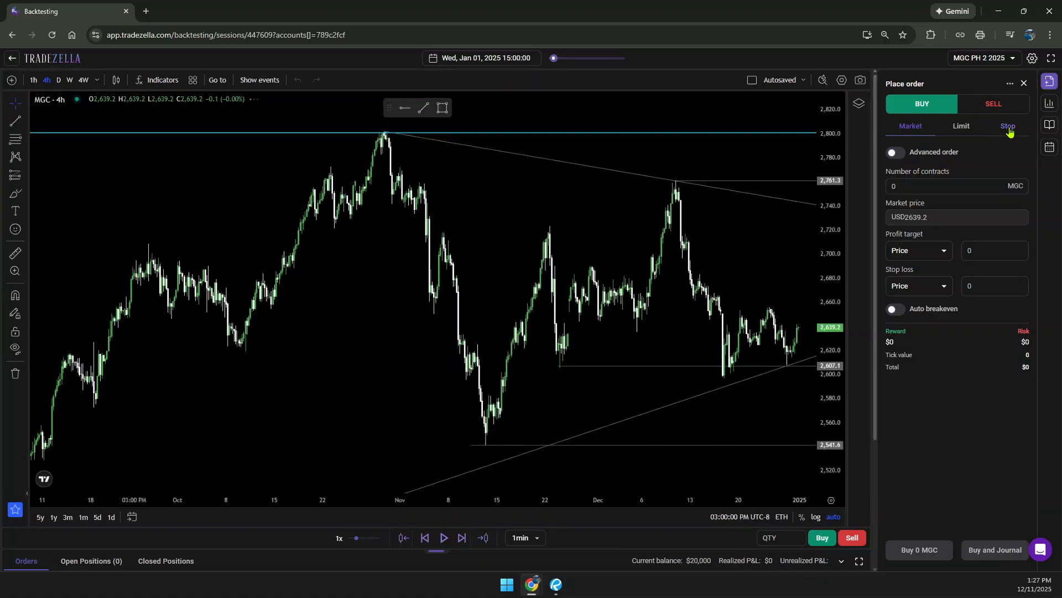
click(1009, 127)
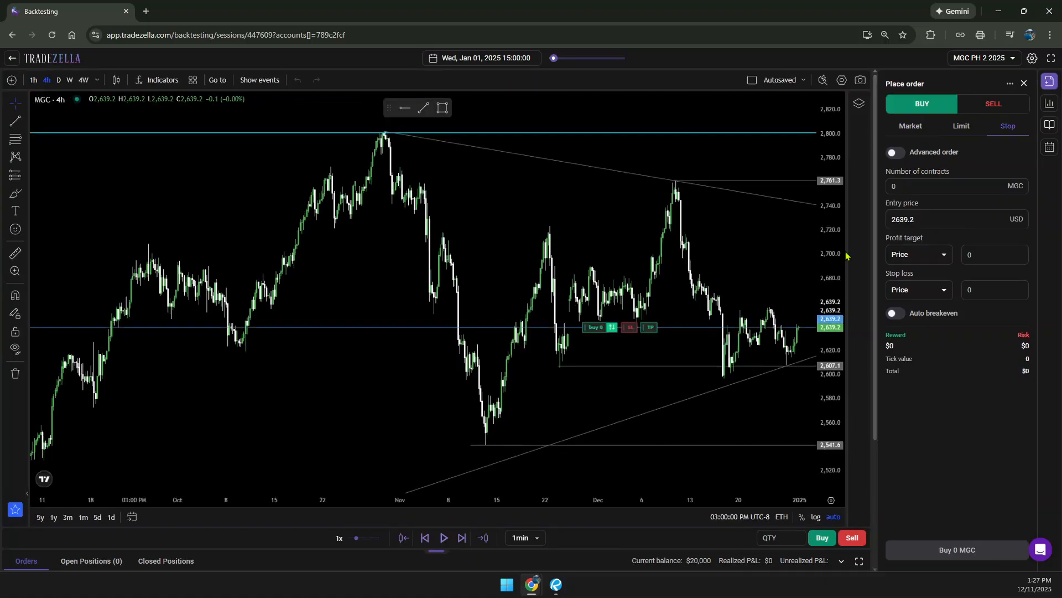
click(33, 80)
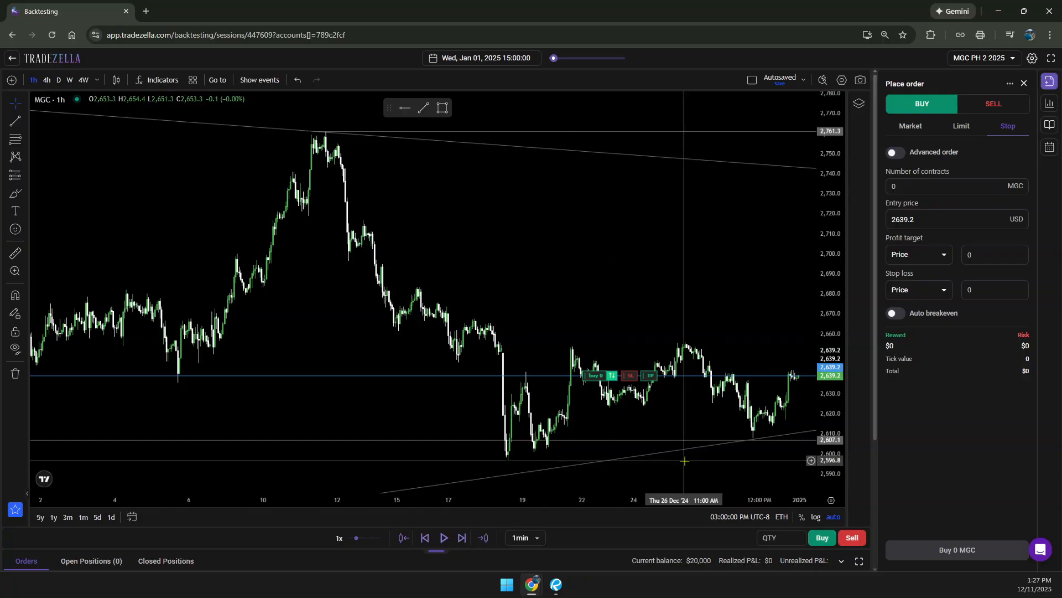
drag(683, 461, 523, 459)
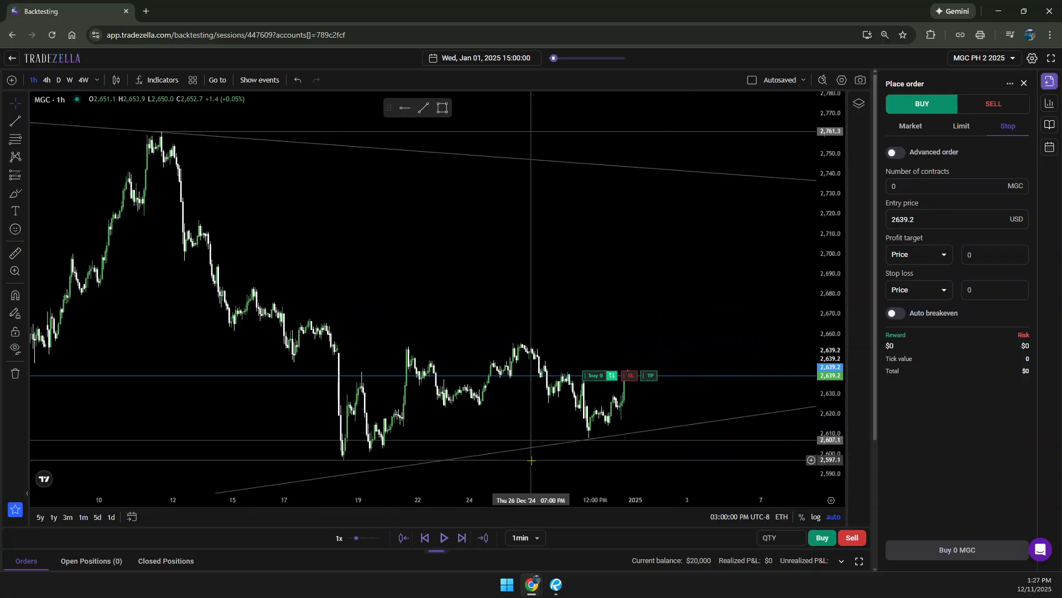
scroll(533, 453, up, 2)
scroll(532, 449, up, 3)
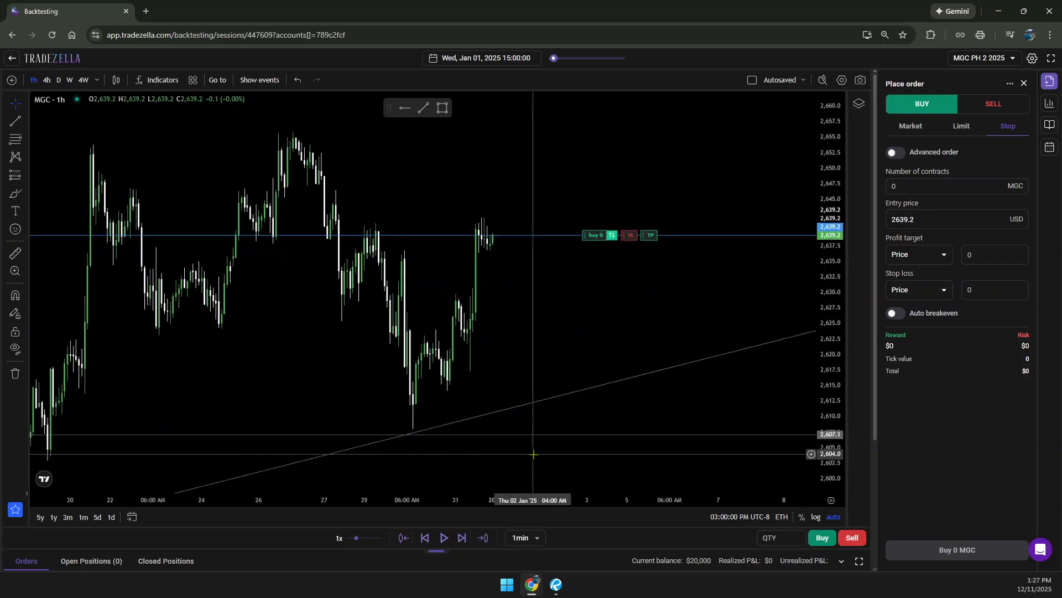
drag(543, 318, 579, 378)
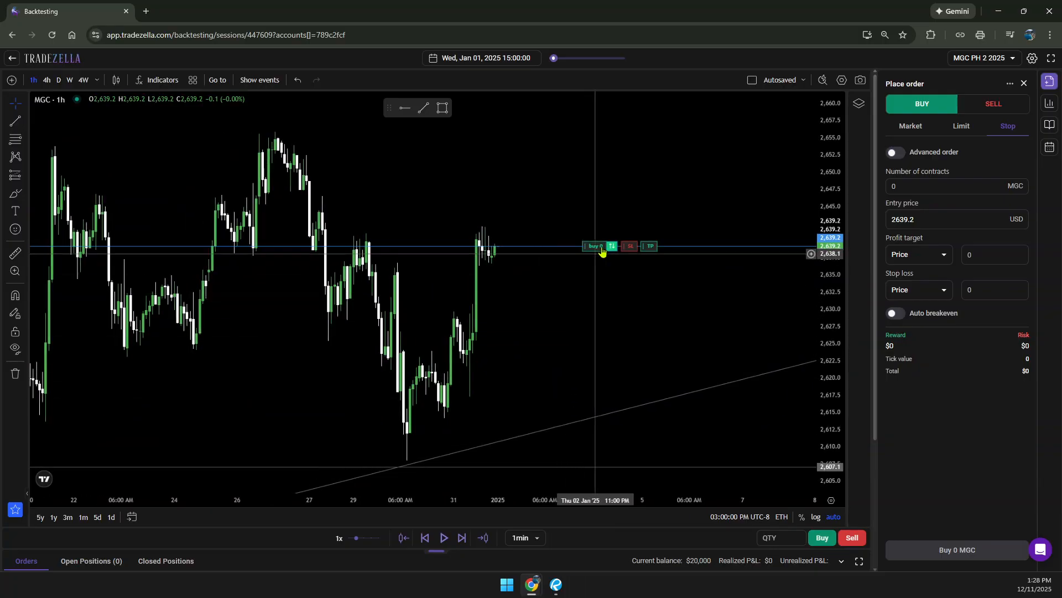
Set the buy stop's entry price to 2,642.2 and its stop loss to 2,625.1 on the chart
mouse_move(597, 250)
mouse_down()
mouse_move(599, 228)
mouse_move(596, 259)
mouse_up()
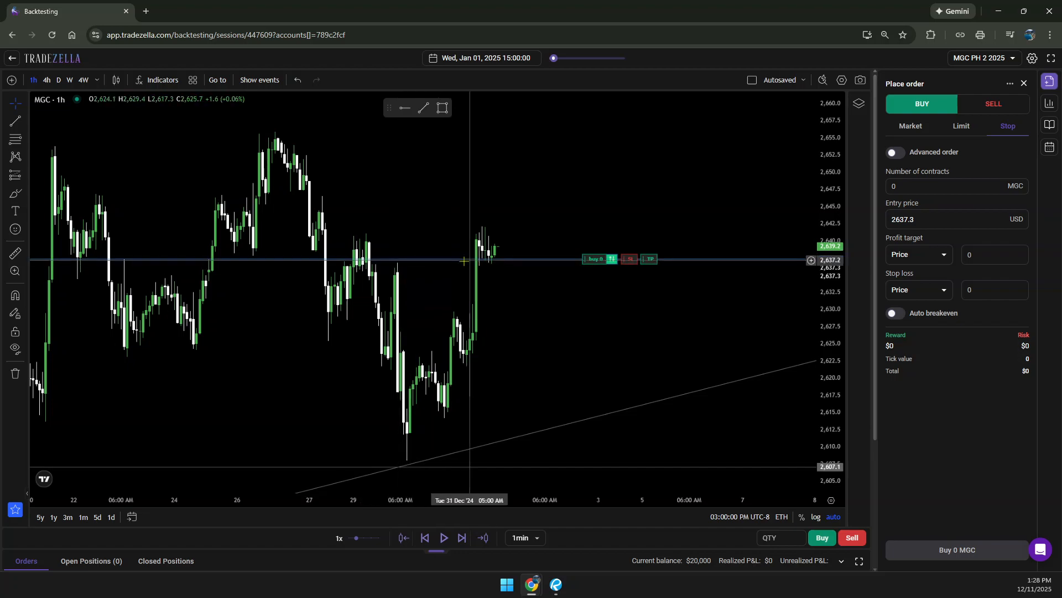
drag(594, 258, 595, 226)
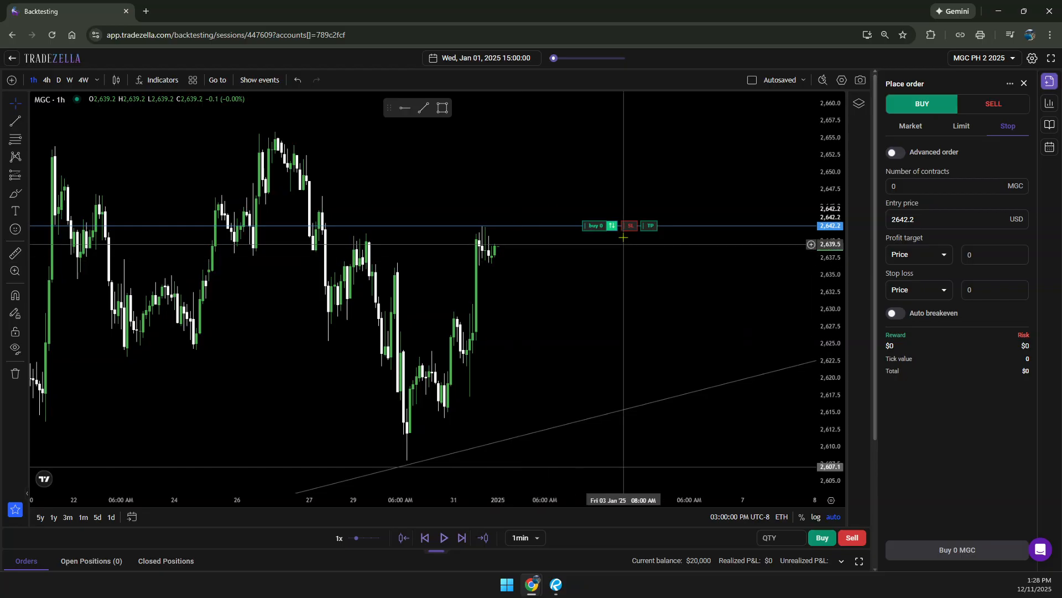
drag(631, 233, 627, 343)
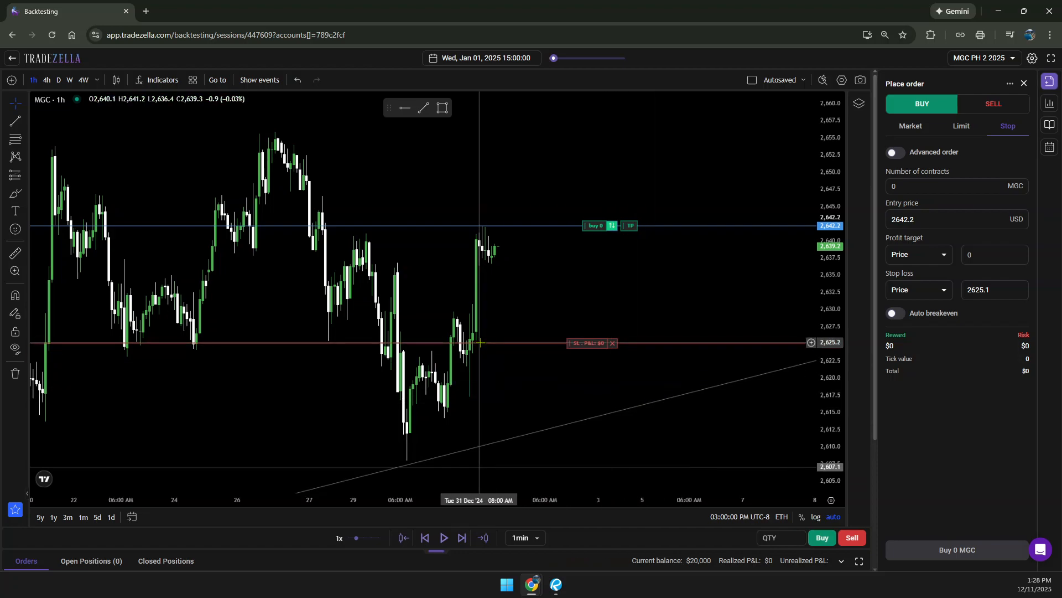
Set the order size to 1 contract and place the MGC buy stop order
click(950, 189)
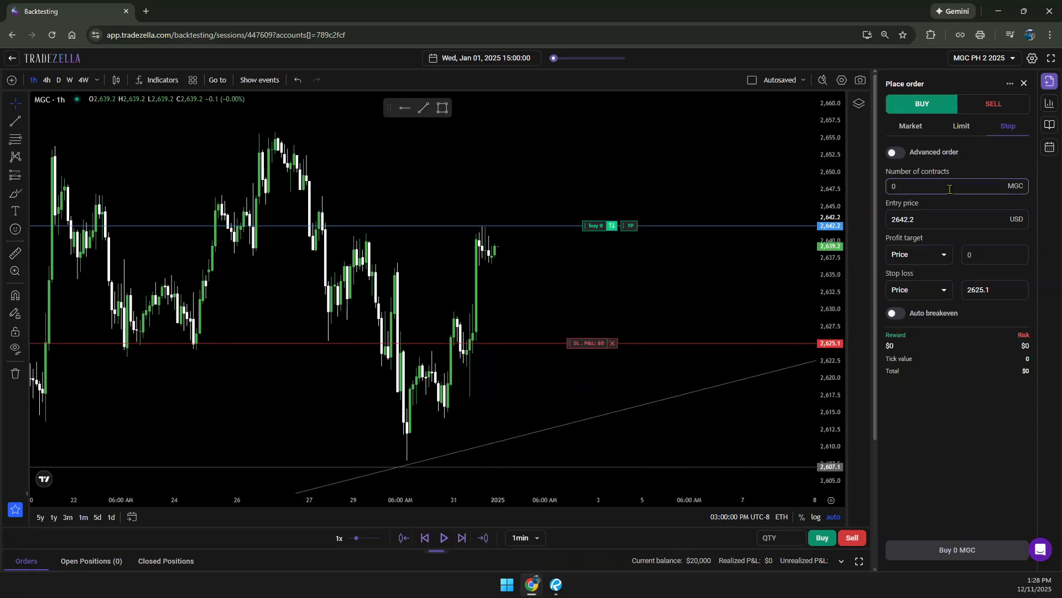
text(1)
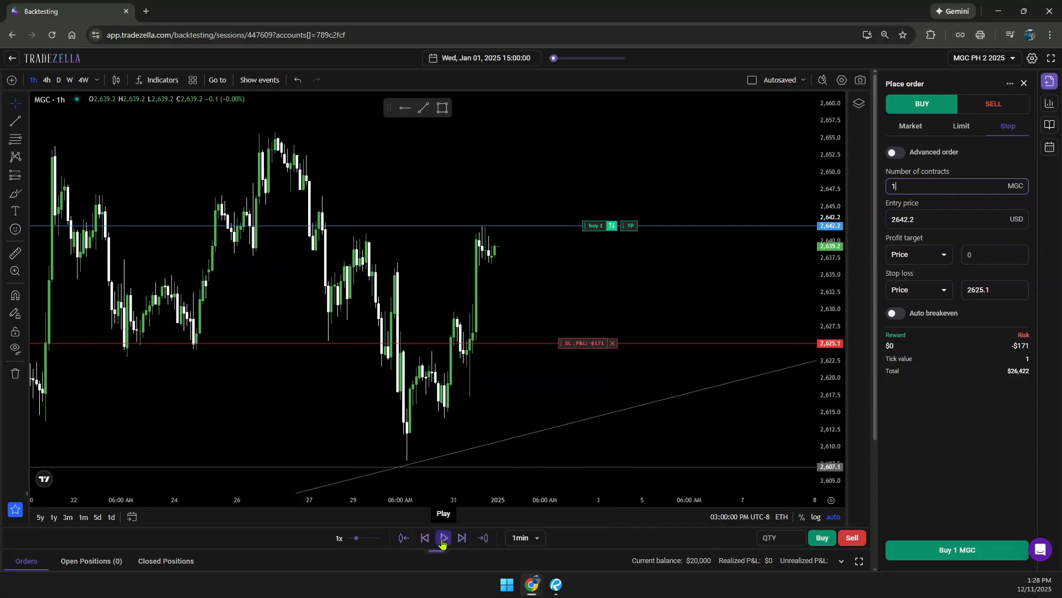
click(970, 553)
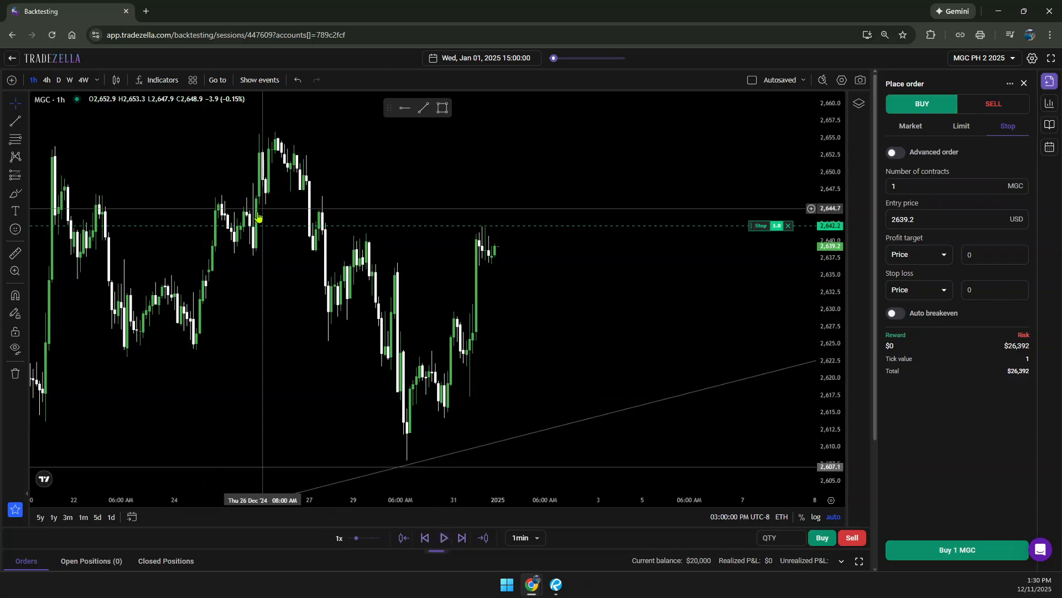
Review the chart's time zone choices and keep (UTC-8) Los Angeles
click(761, 519)
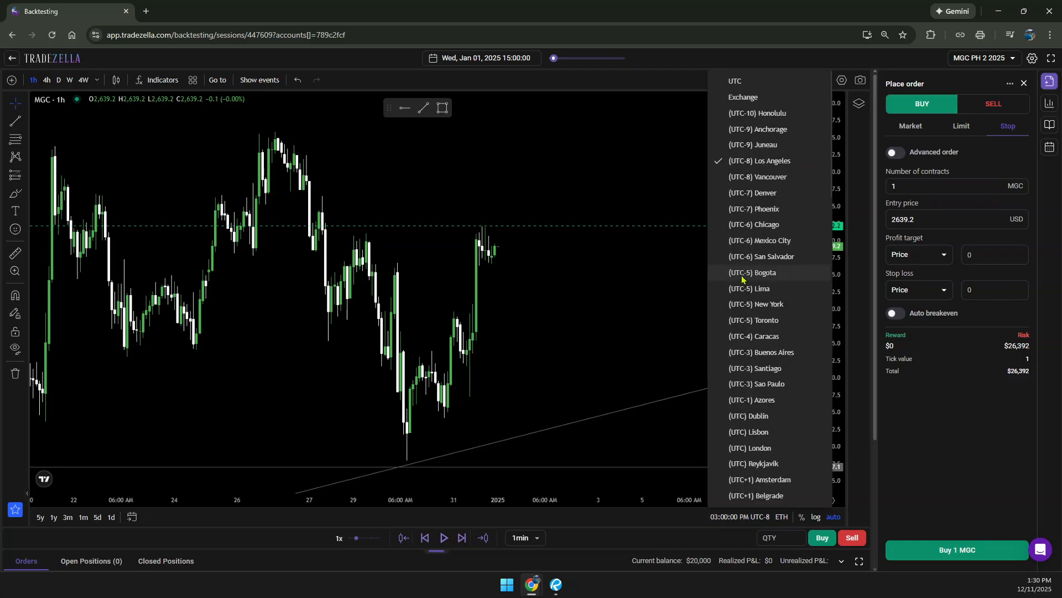
click(785, 161)
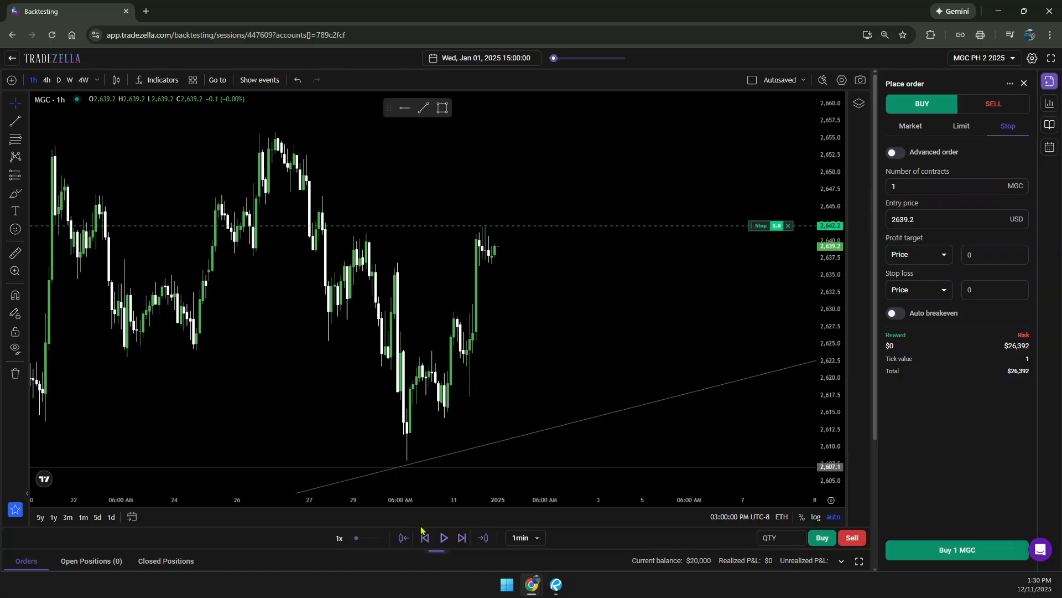
Set the replay step interval to 10min and the playback speed to 2x, leaving timeframe syncing off
click(522, 542)
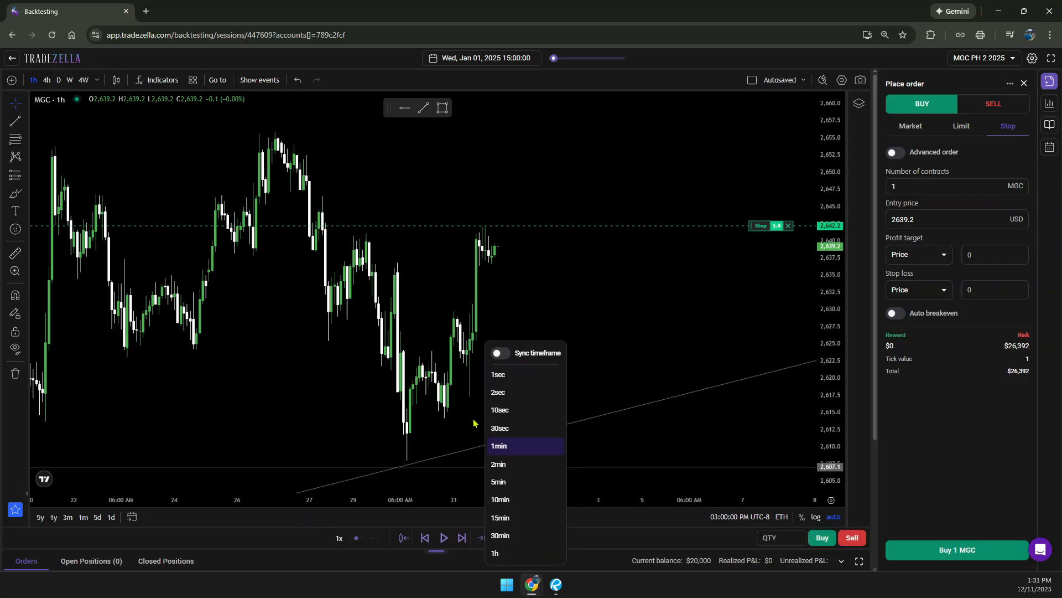
click(499, 501)
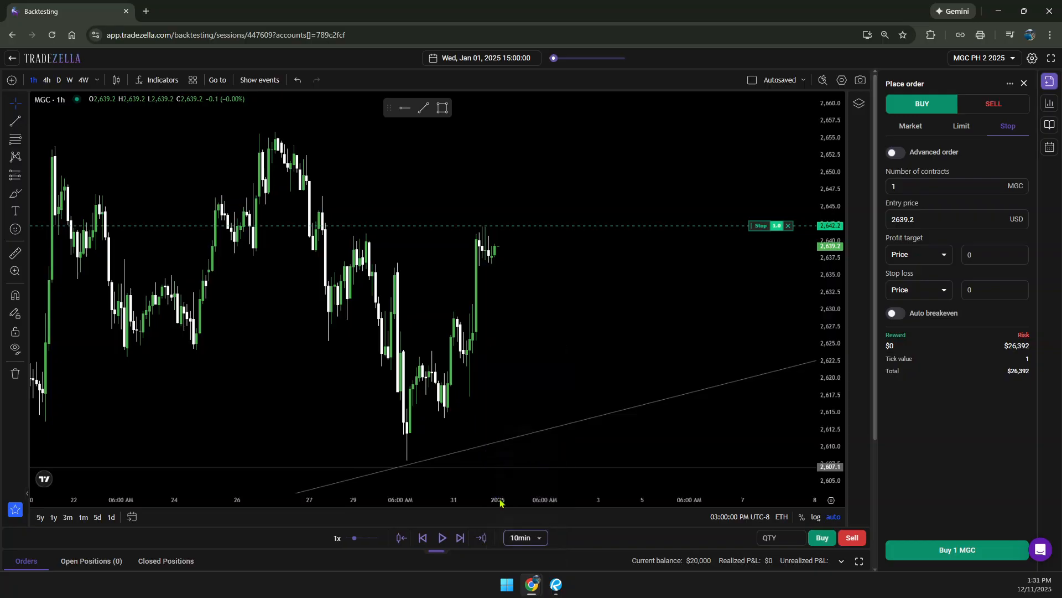
click(363, 540)
mouse_move(358, 541)
click(527, 539)
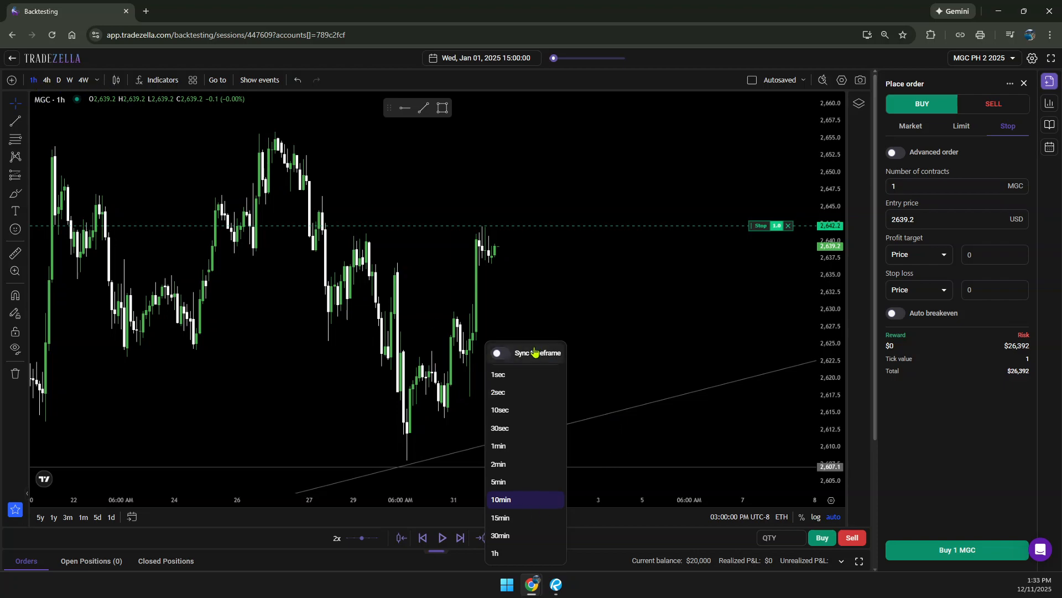
click(619, 362)
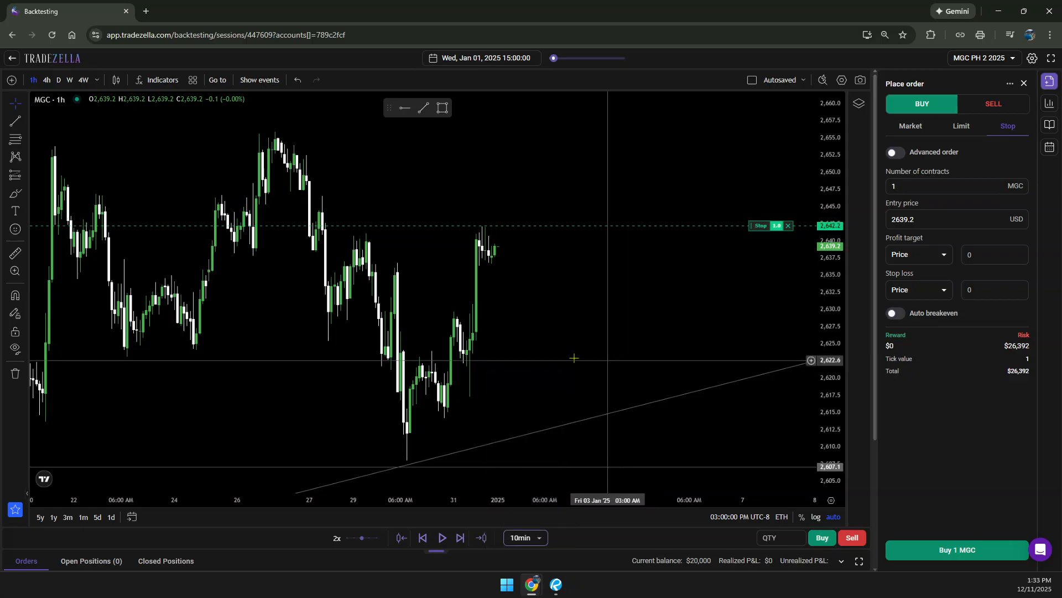
Customize the replay's jump settings with only Next Day Open (New York Time) at 09:00 enabled, and save them
click(481, 544)
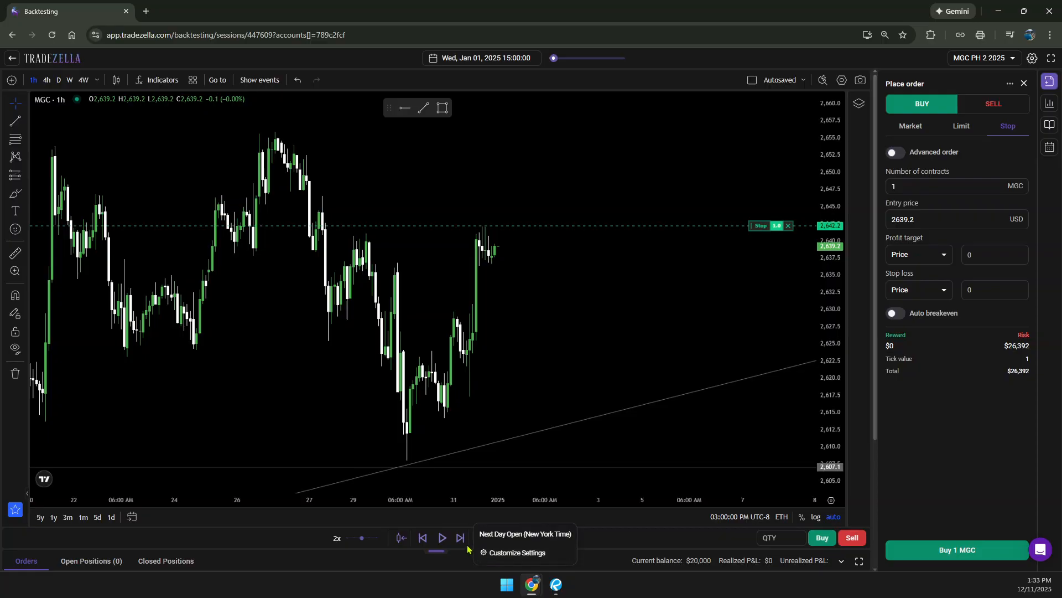
click(481, 537)
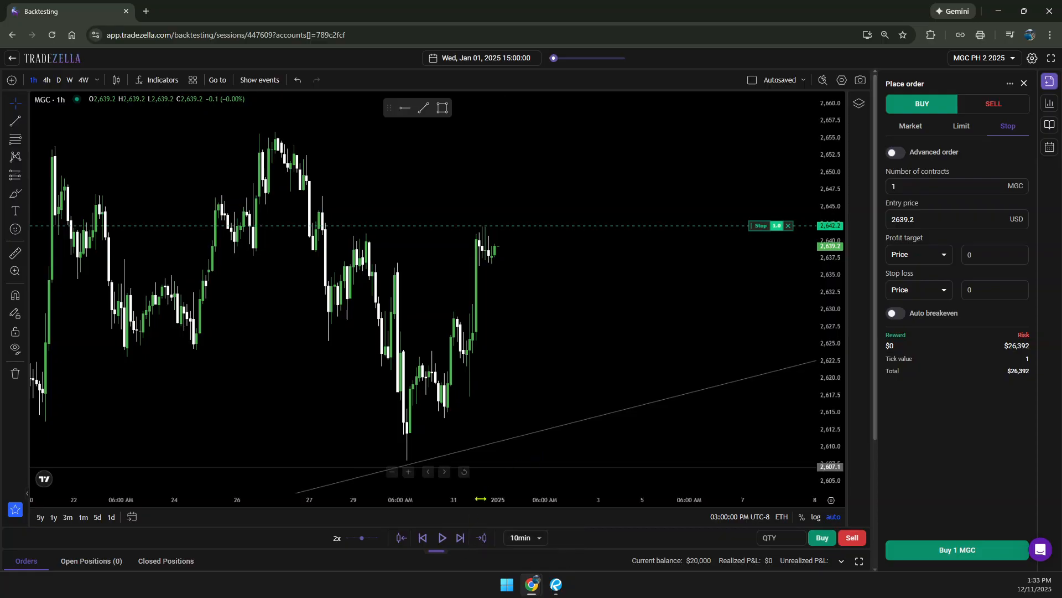
click(482, 542)
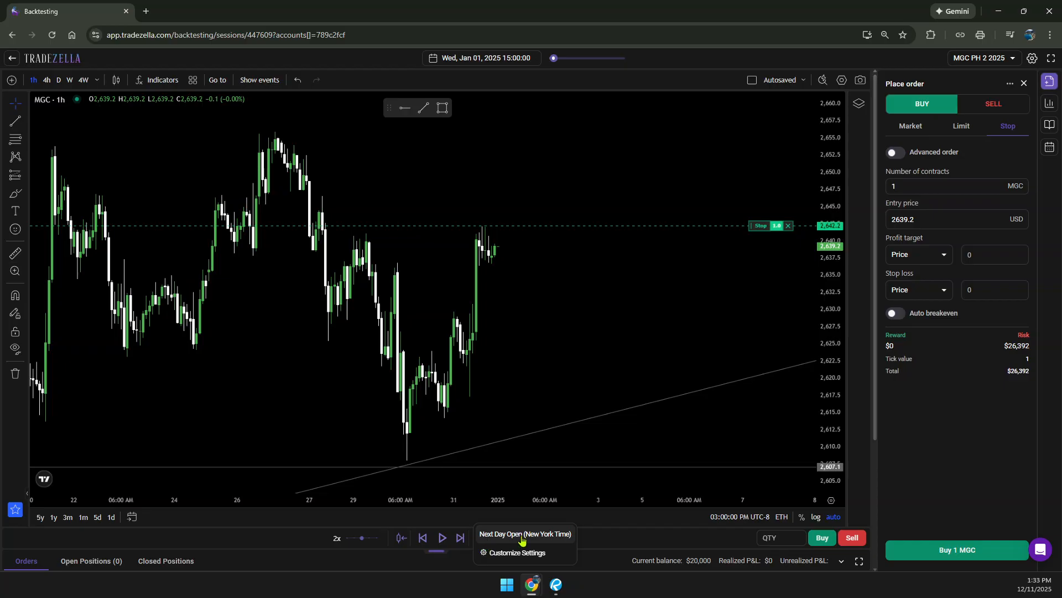
click(519, 553)
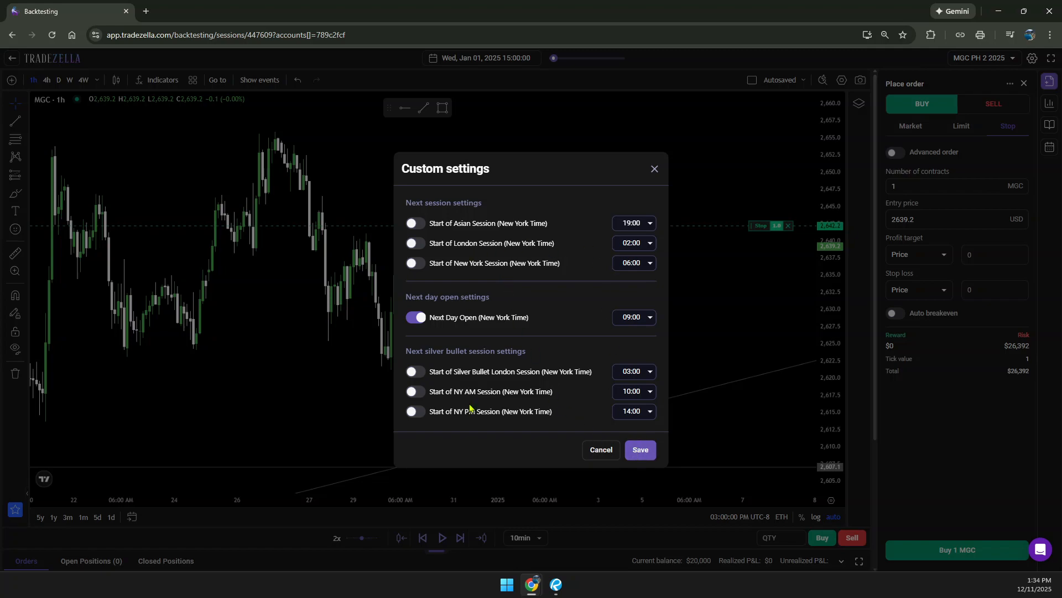
click(629, 454)
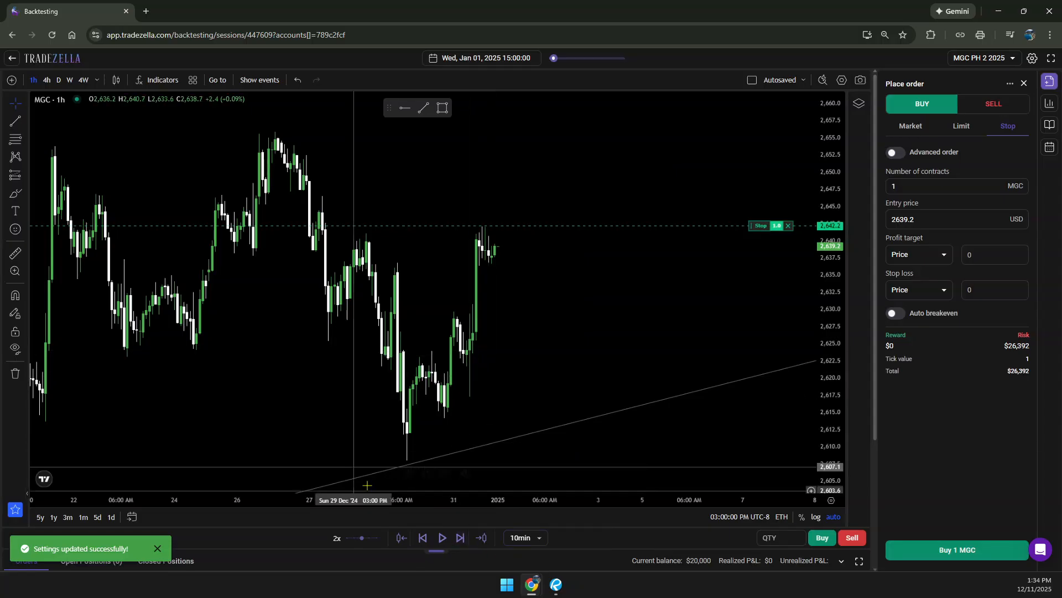
Run the replay to January 2, 2025 00:49:59, raising the open position's stop loss to 2,635.5 along the way
click(440, 537)
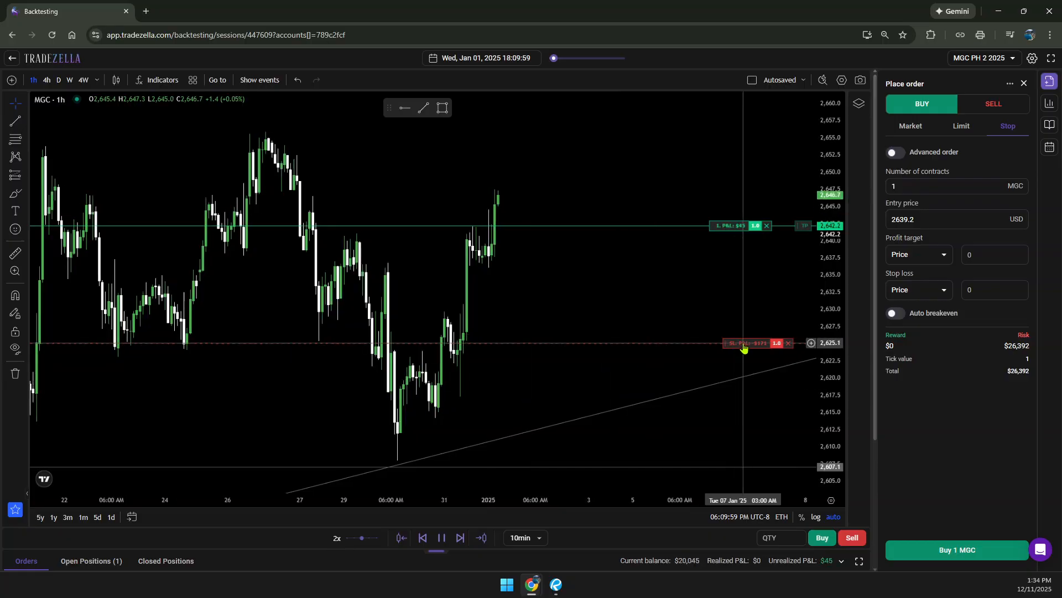
drag(739, 335, 728, 271)
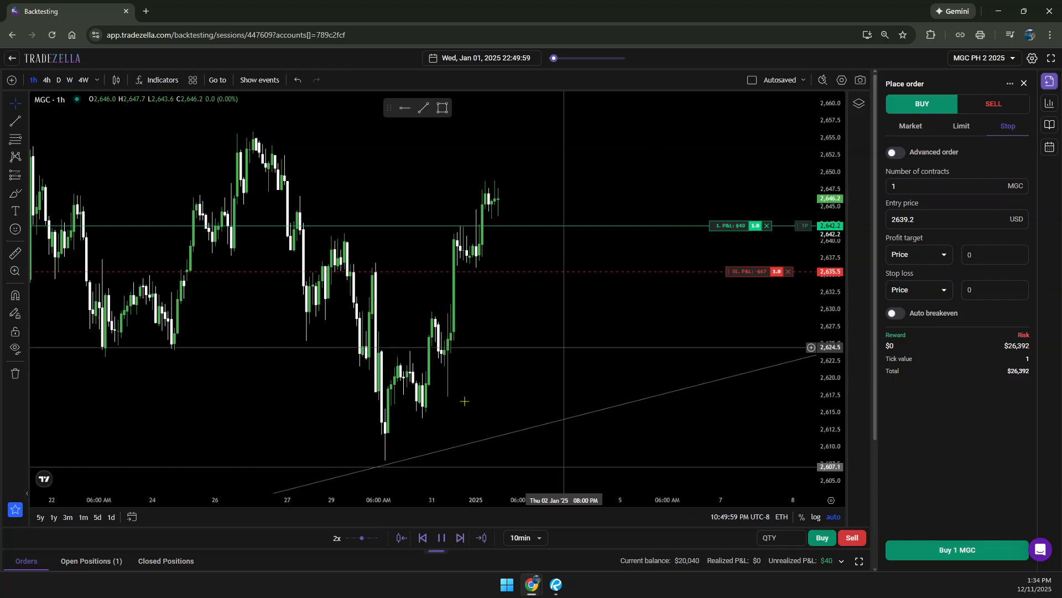
click(485, 539)
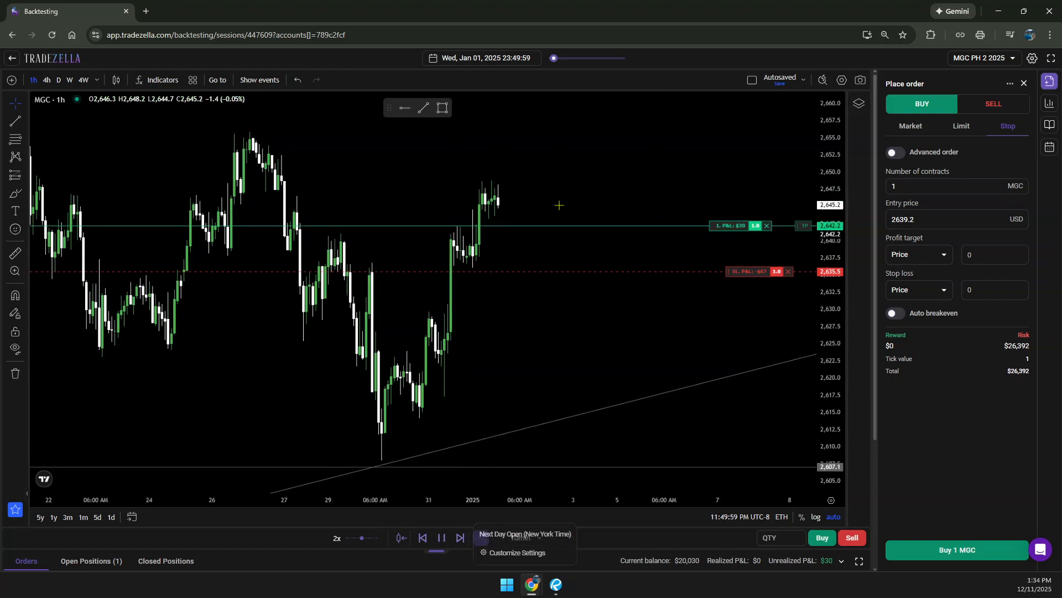
click(441, 539)
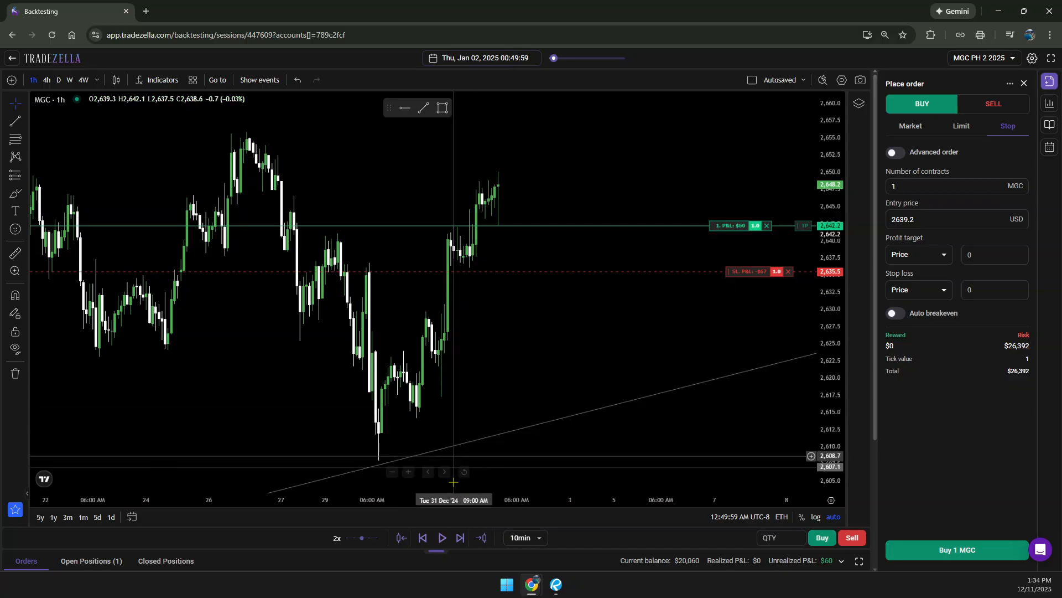
Jump the replay to the next day open on January 2 and raise the stop loss to 2,647.6
click(482, 539)
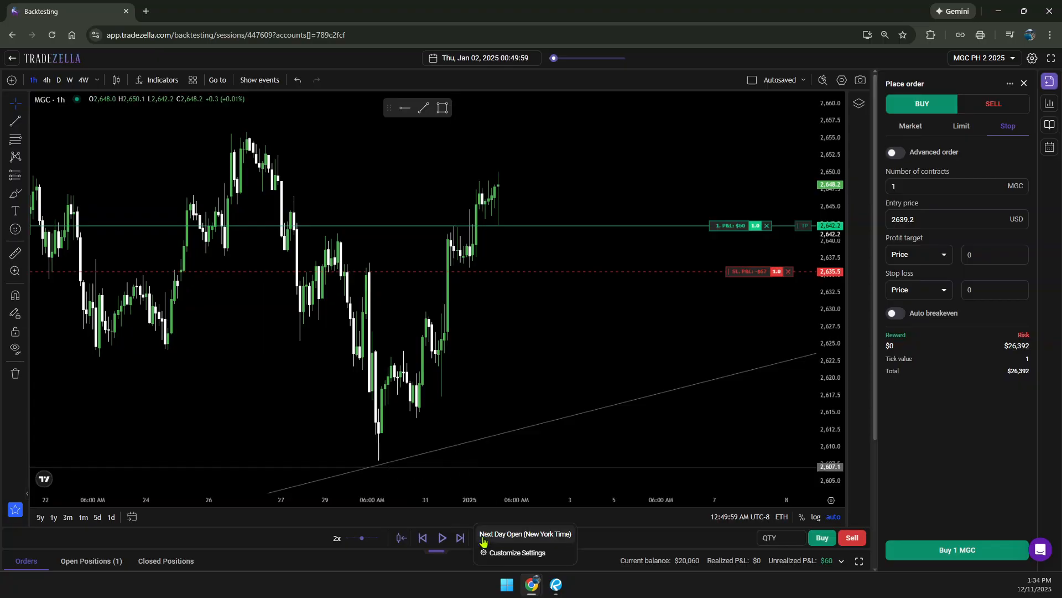
click(484, 535)
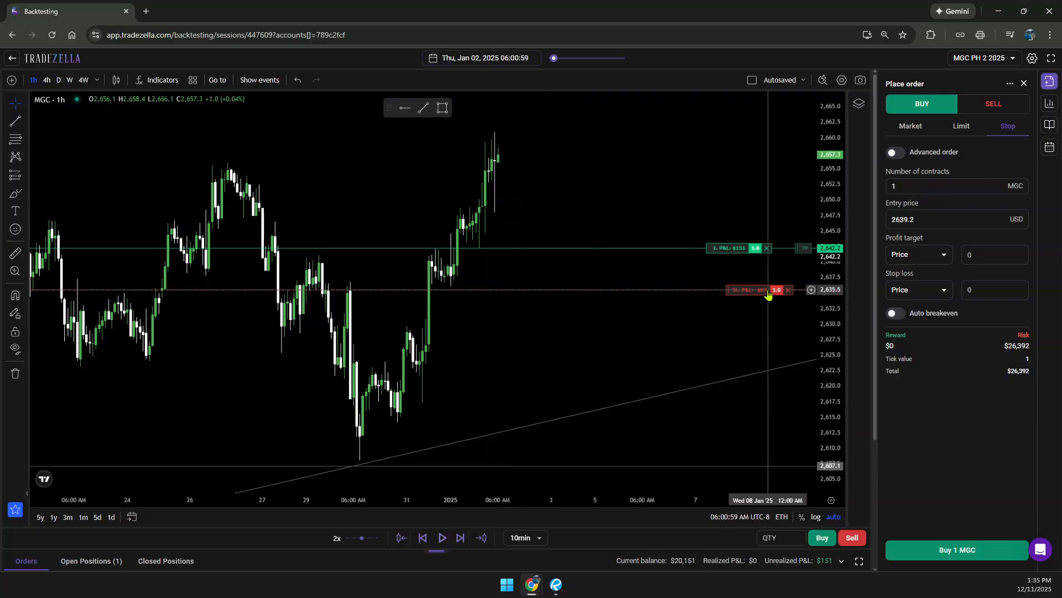
drag(752, 294, 748, 215)
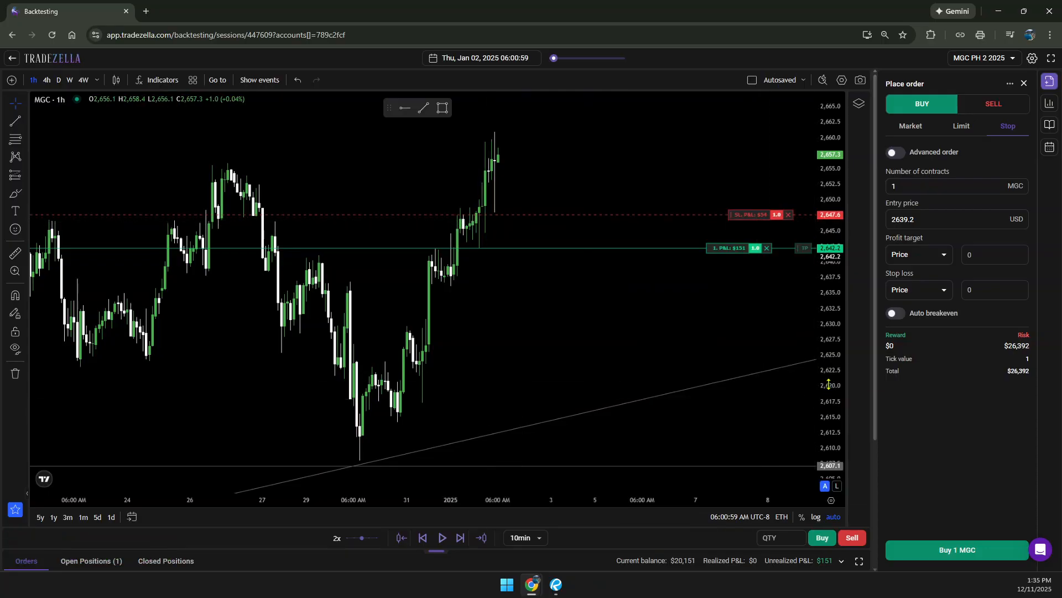
Run the replay to January 2 07:19:59 and pause it, leaving chart room above the current price
drag(828, 384, 828, 374)
drag(681, 349, 709, 423)
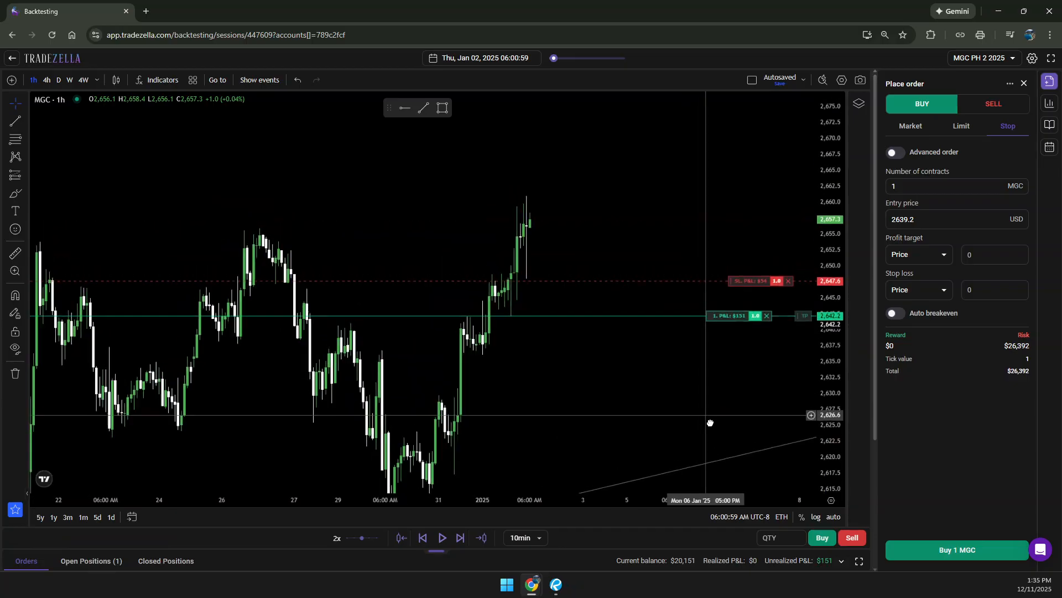
click(441, 539)
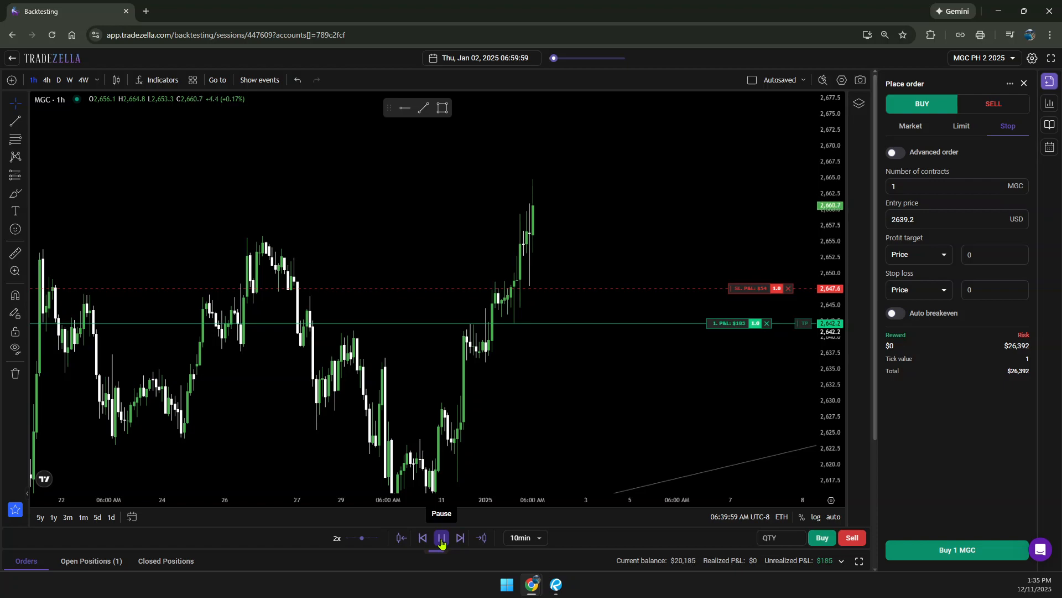
click(441, 543)
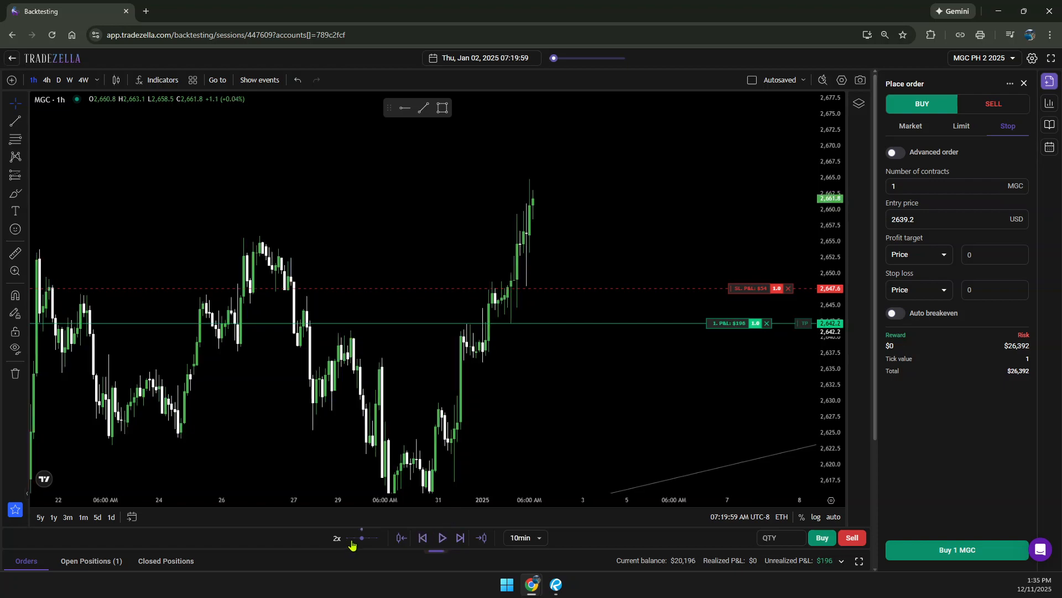
Slow playback to 1x, and raise the stop loss to 2,652.8 with the replay paused at 07:49:59
drag(362, 538, 354, 538)
click(441, 540)
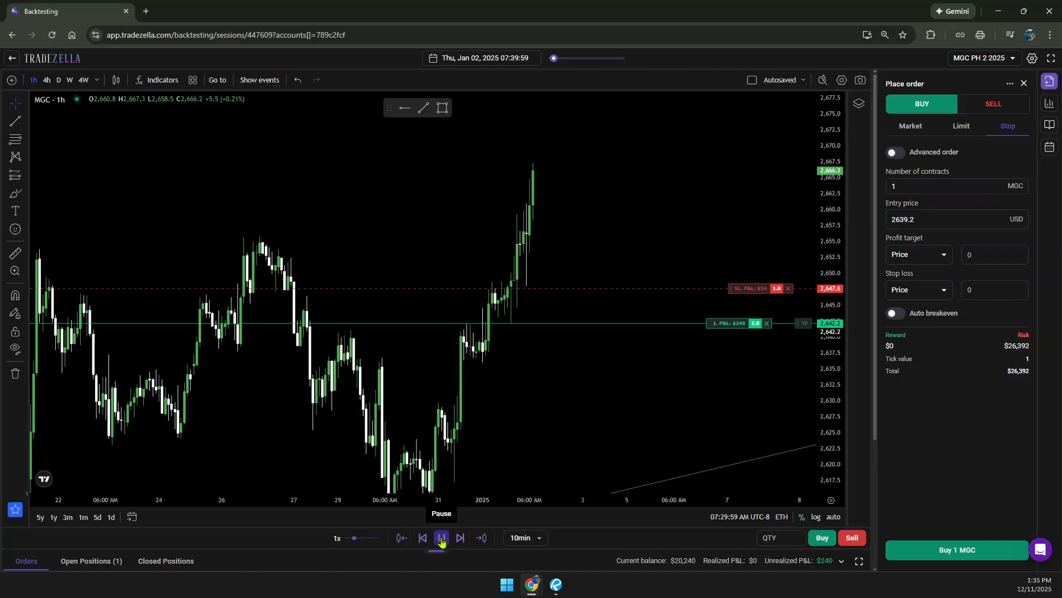
click(441, 540)
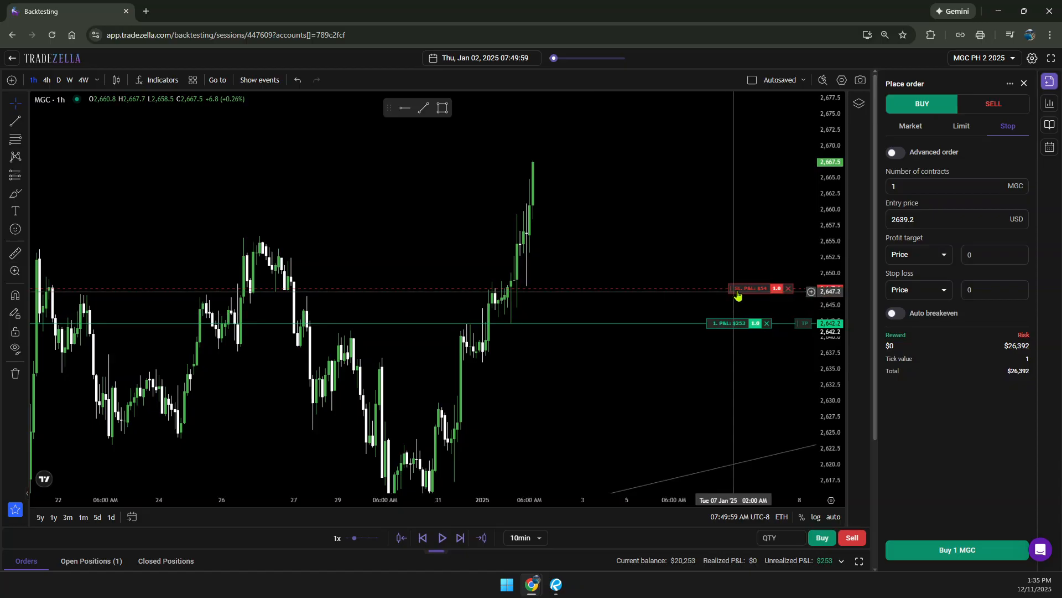
drag(736, 289, 734, 256)
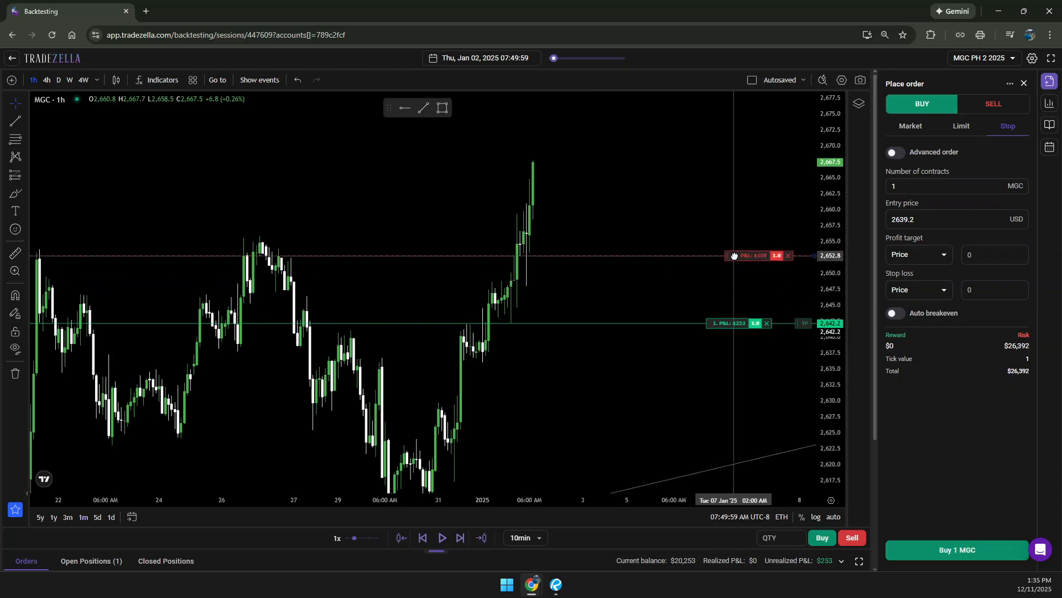
Advance the replay to 08:19:59 and trail the long position's stop loss up to 2,658.1
click(443, 538)
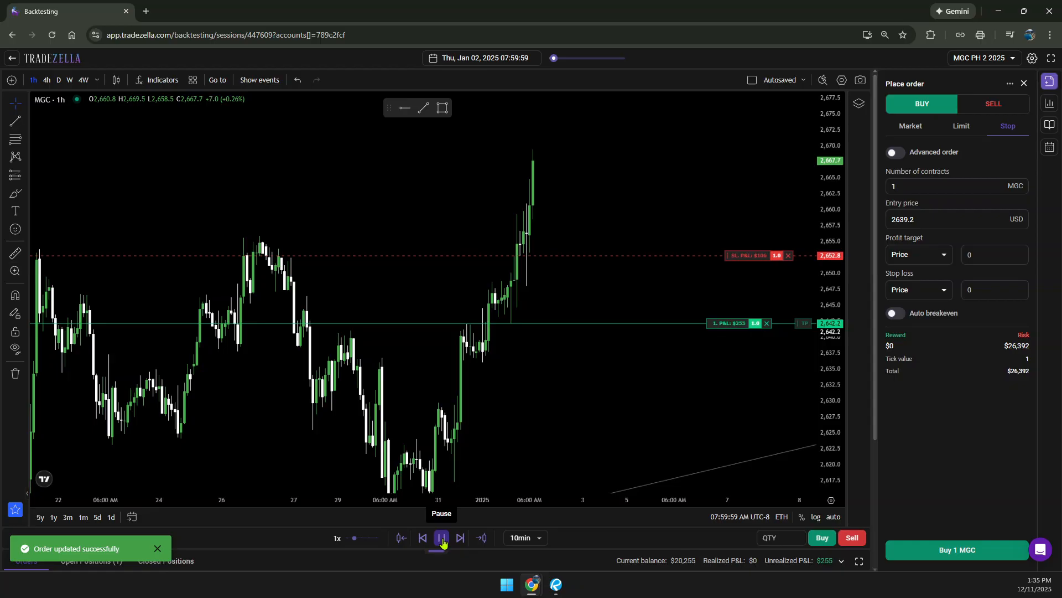
click(442, 541)
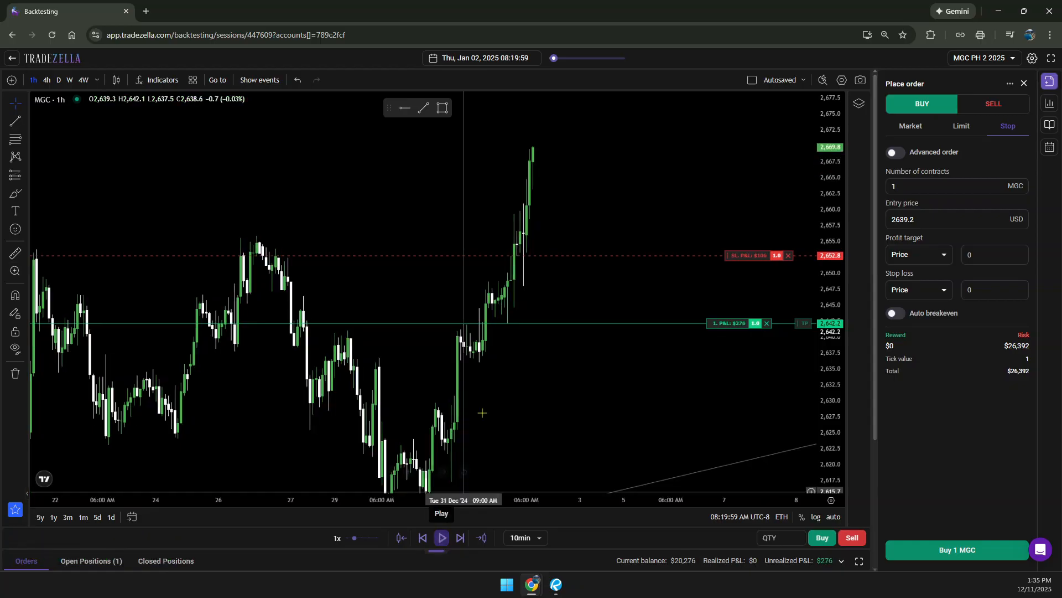
drag(742, 255, 731, 222)
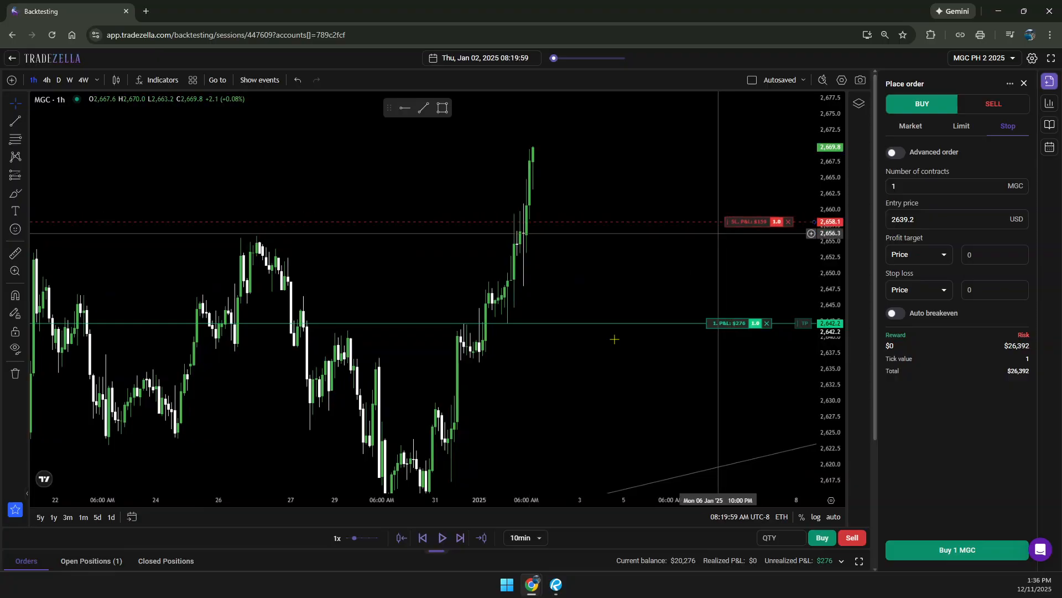
Advance the replay to 09:19:59 and trail the stop loss up to 2,662.5
click(441, 546)
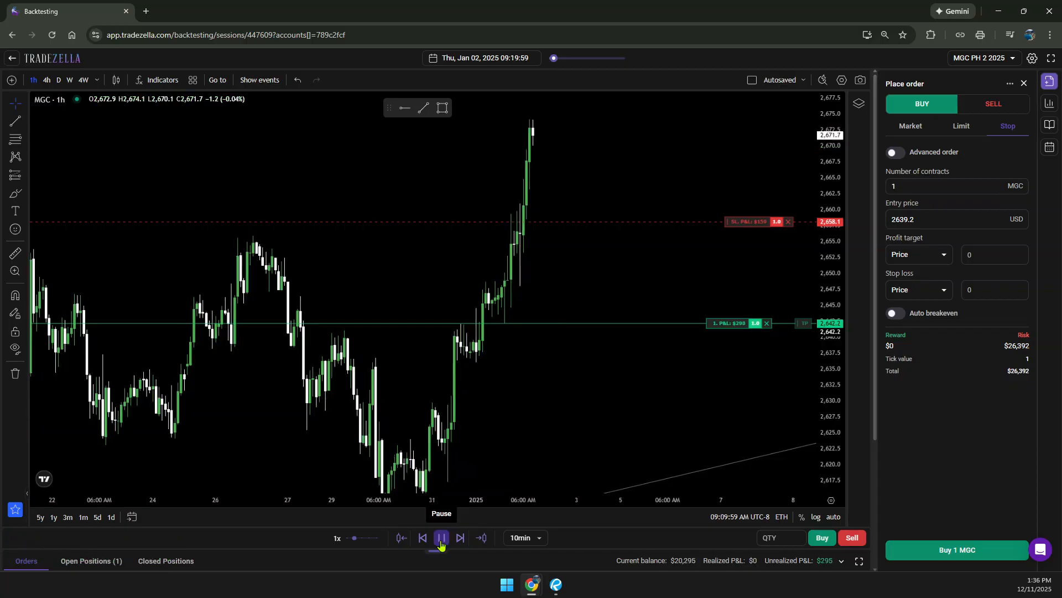
click(440, 542)
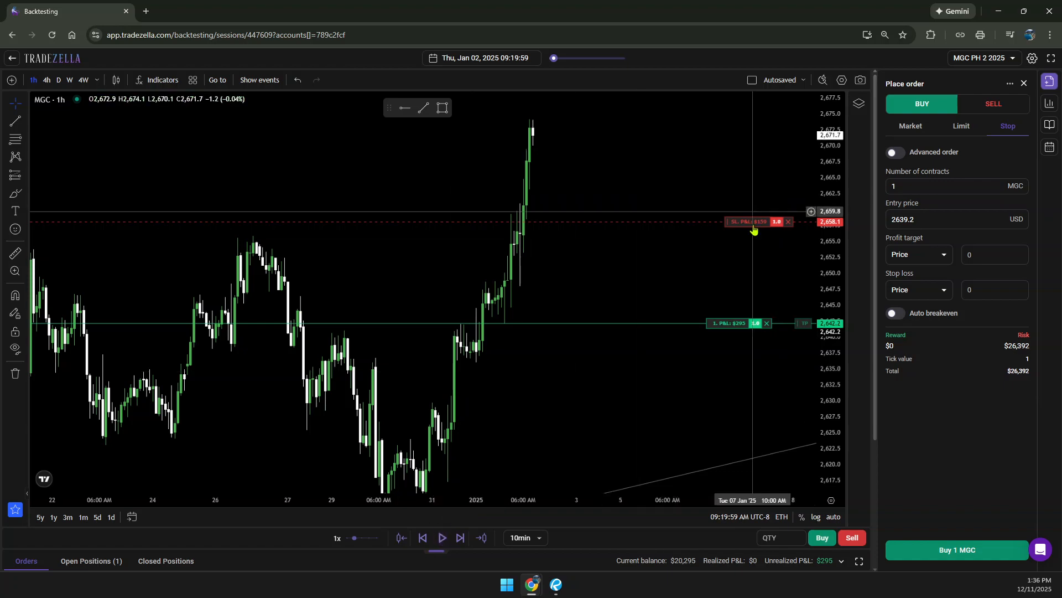
drag(752, 221, 749, 193)
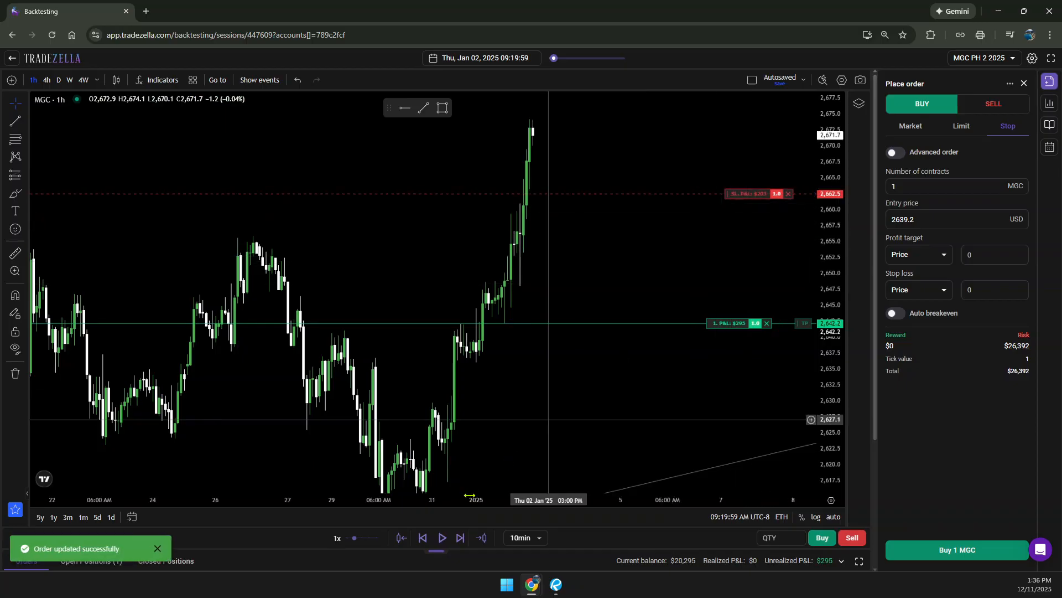
Advance the replay to 13:29:59 and trail the stop loss up to 2,665.8
click(442, 539)
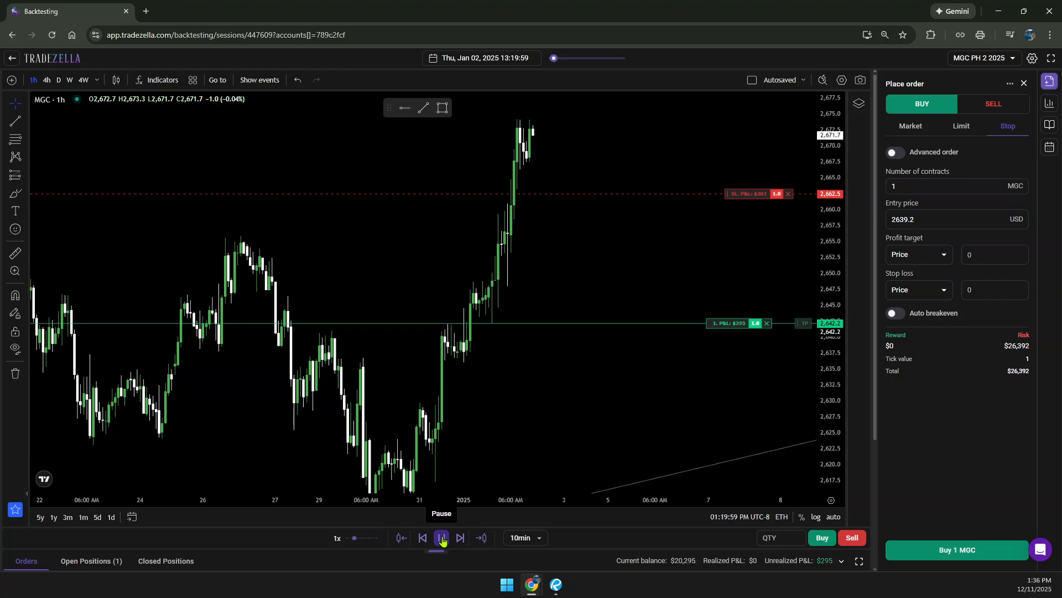
click(442, 540)
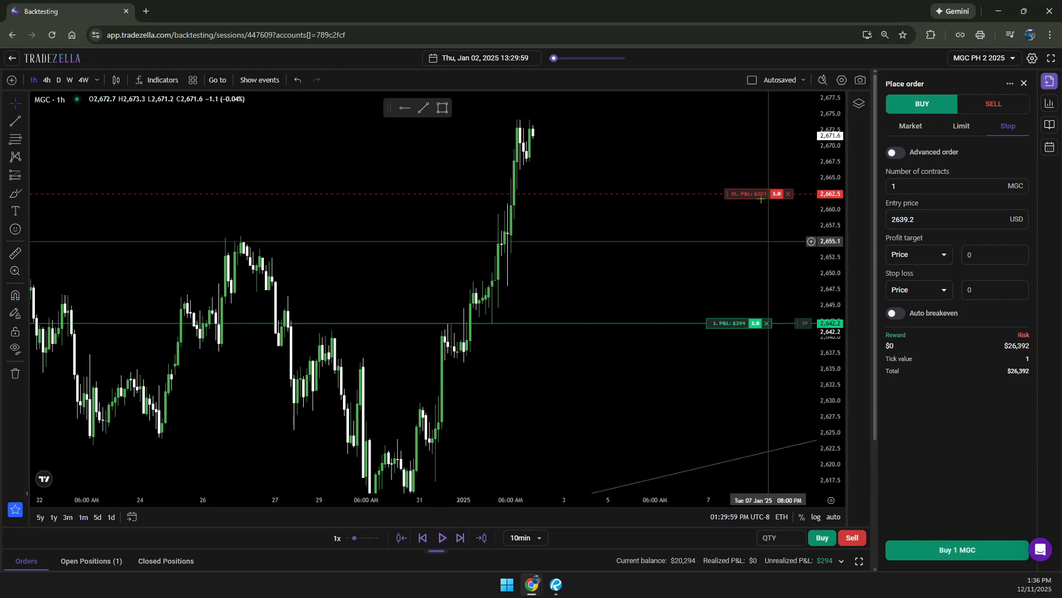
drag(753, 199, 750, 173)
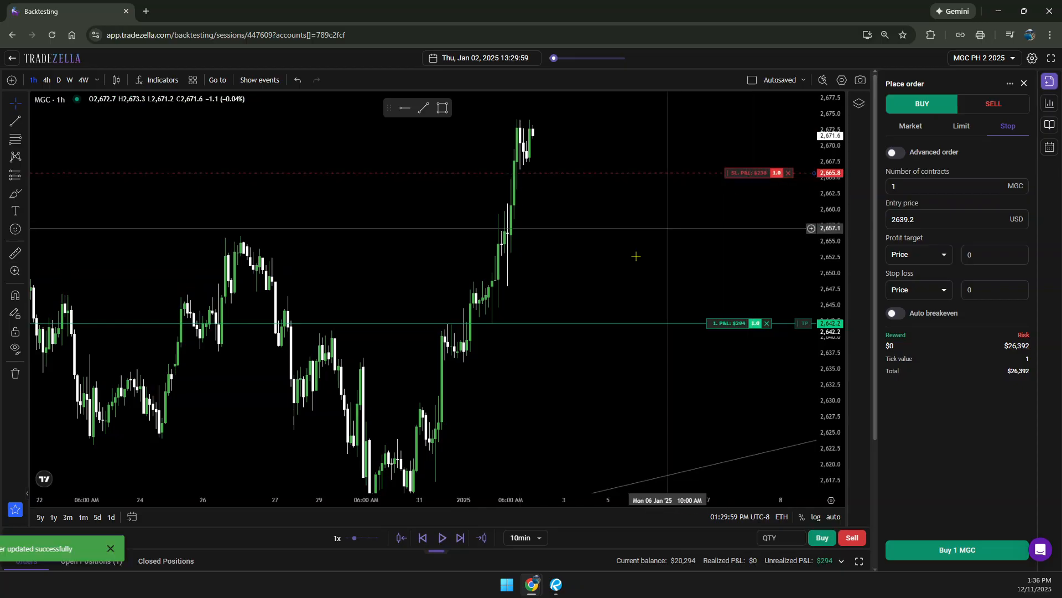
Advance the replay to 17:09:59 and trail the stop loss up to 2,669.6
click(441, 544)
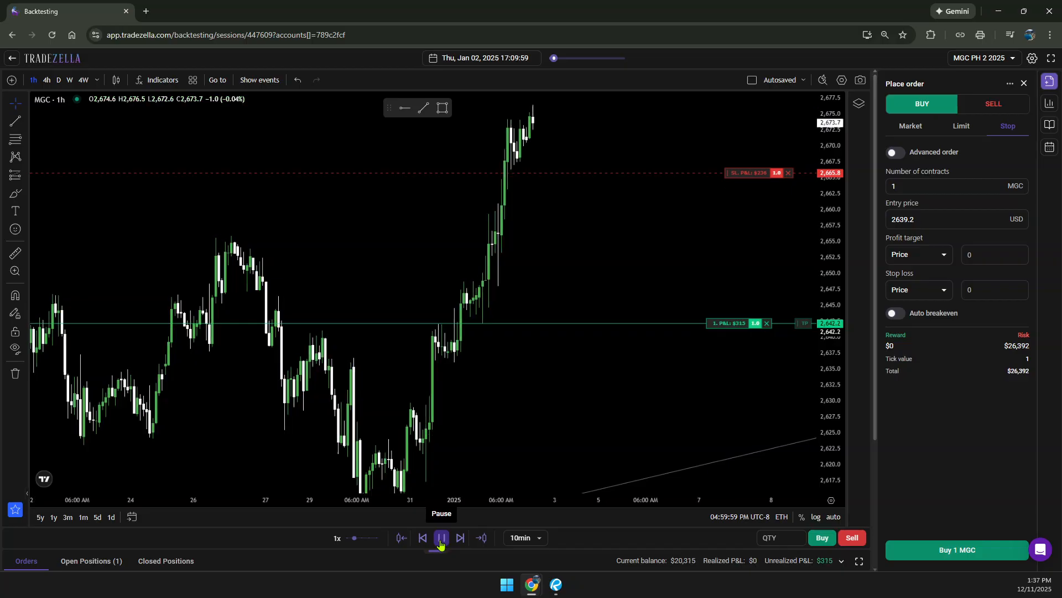
click(440, 542)
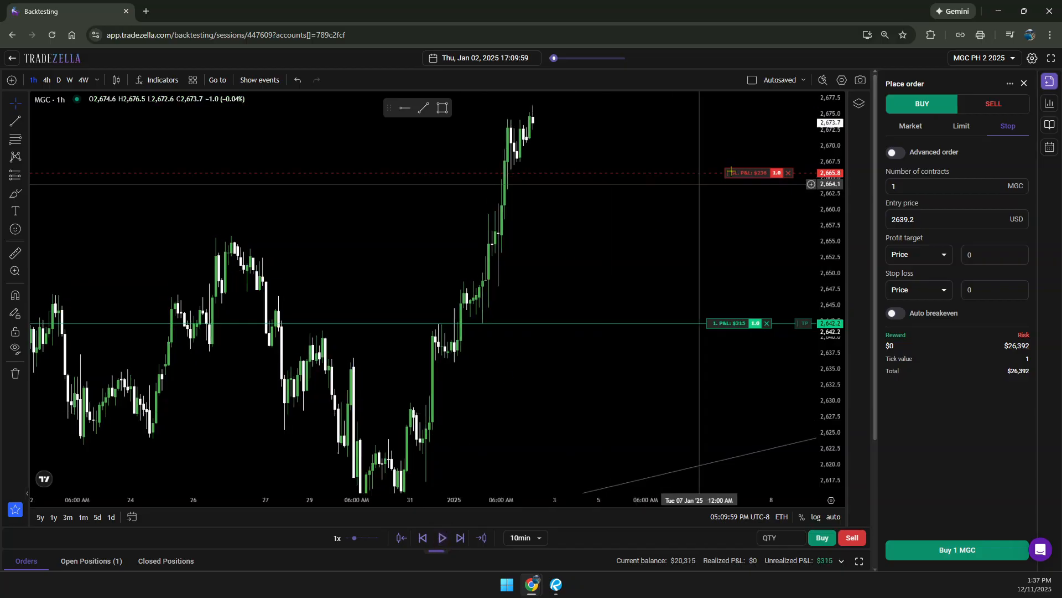
drag(750, 180, 741, 149)
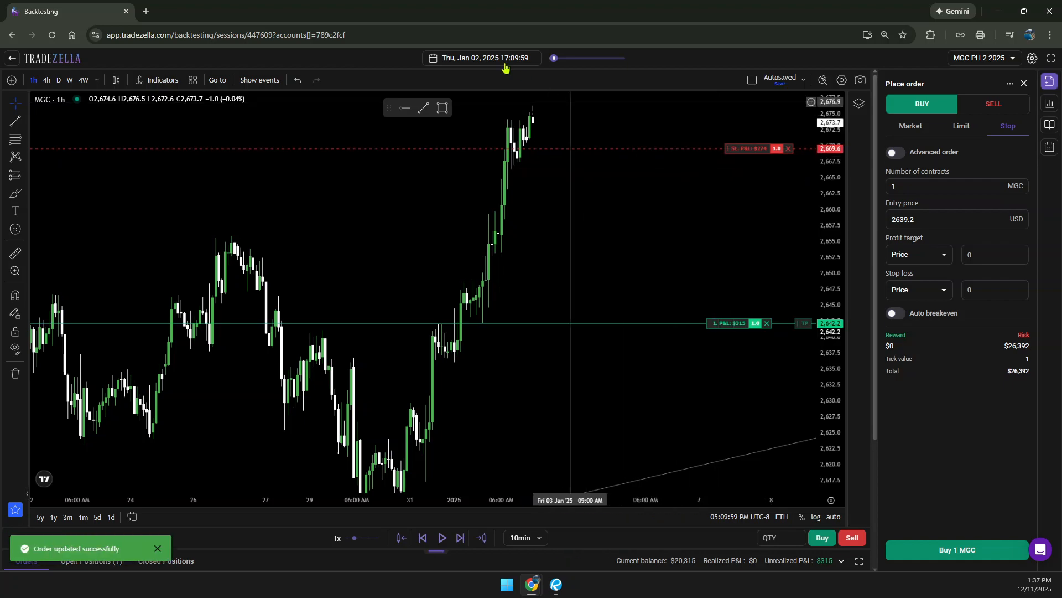
Jump the replay to the next day open on January 3, 2025 and reset the chart view around the recent candles
click(483, 540)
click(493, 535)
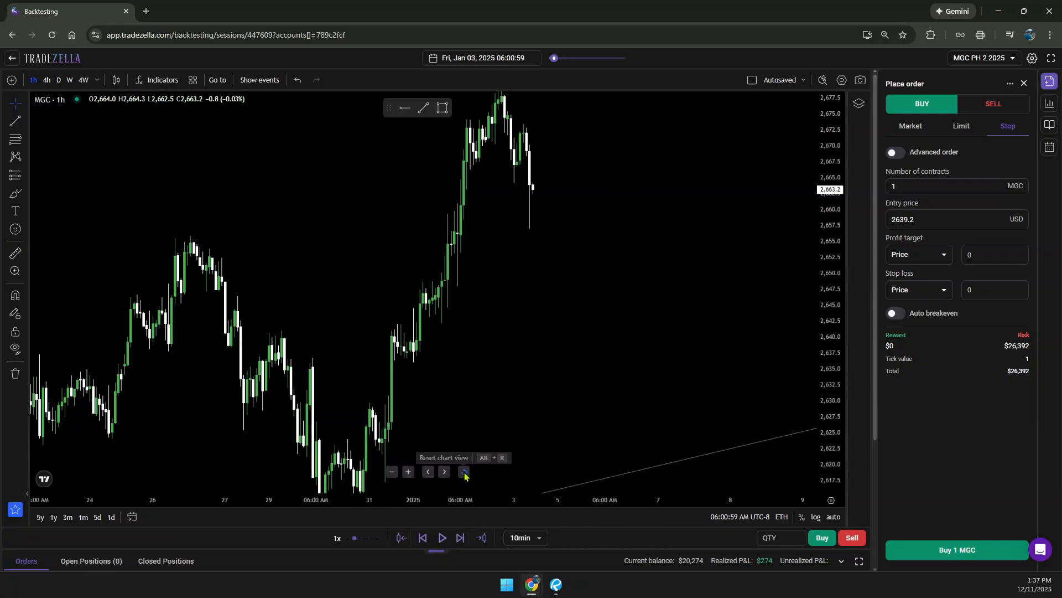
click(465, 472)
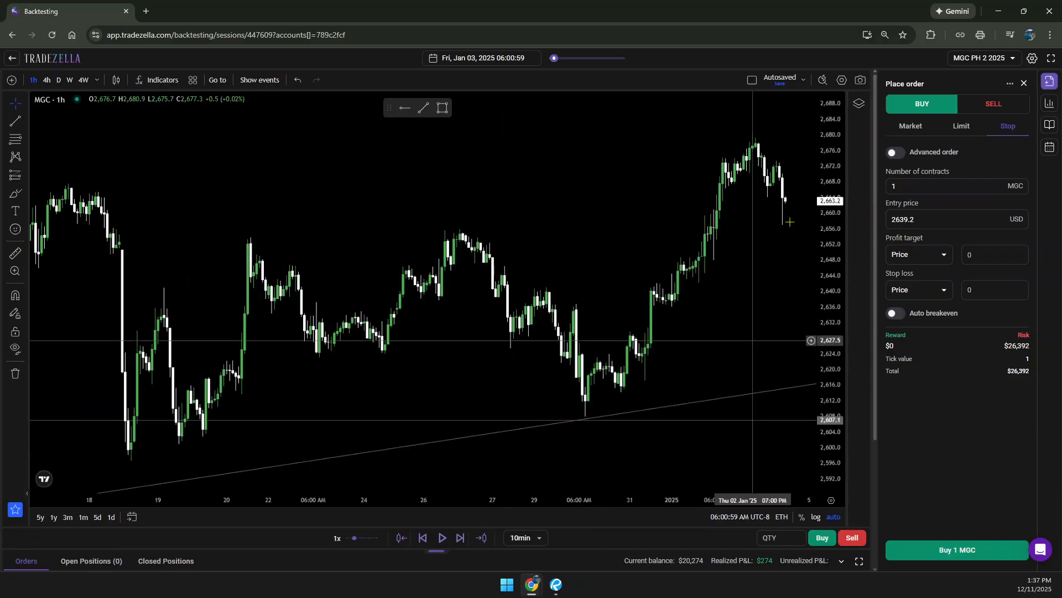
scroll(803, 159, up, 3)
scroll(803, 160, up, 2)
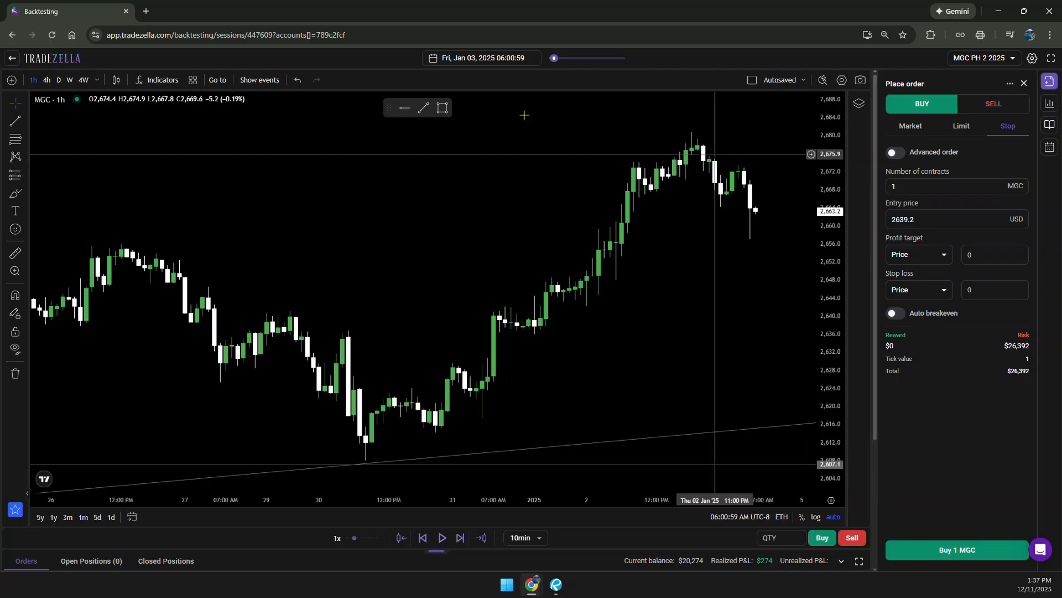
Draw a horizontal ray at about 2,642.4 from the January 1 candle and apply the Entry template to it
click(408, 110)
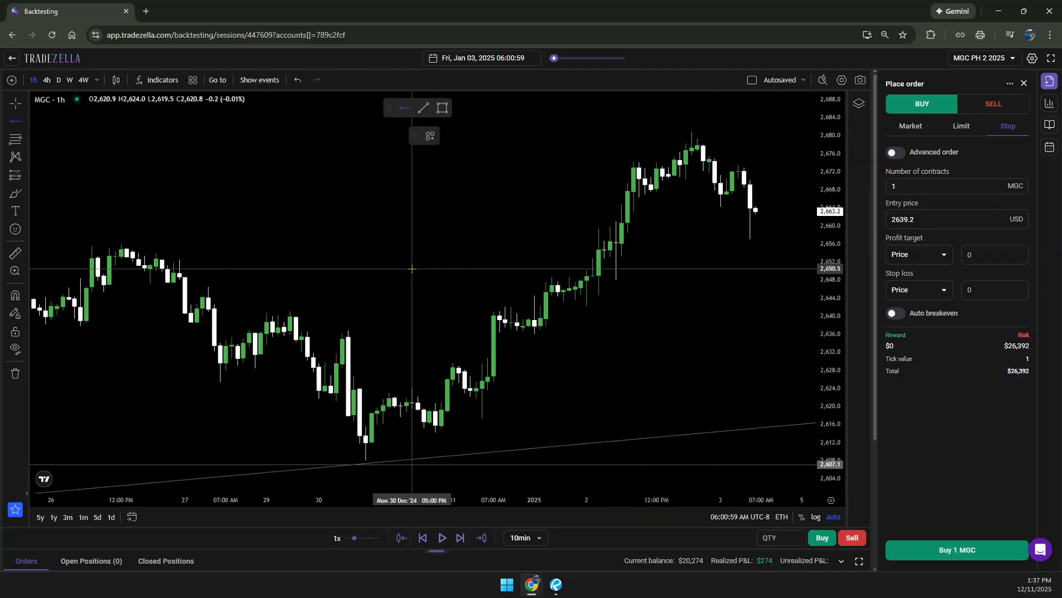
click(365, 464)
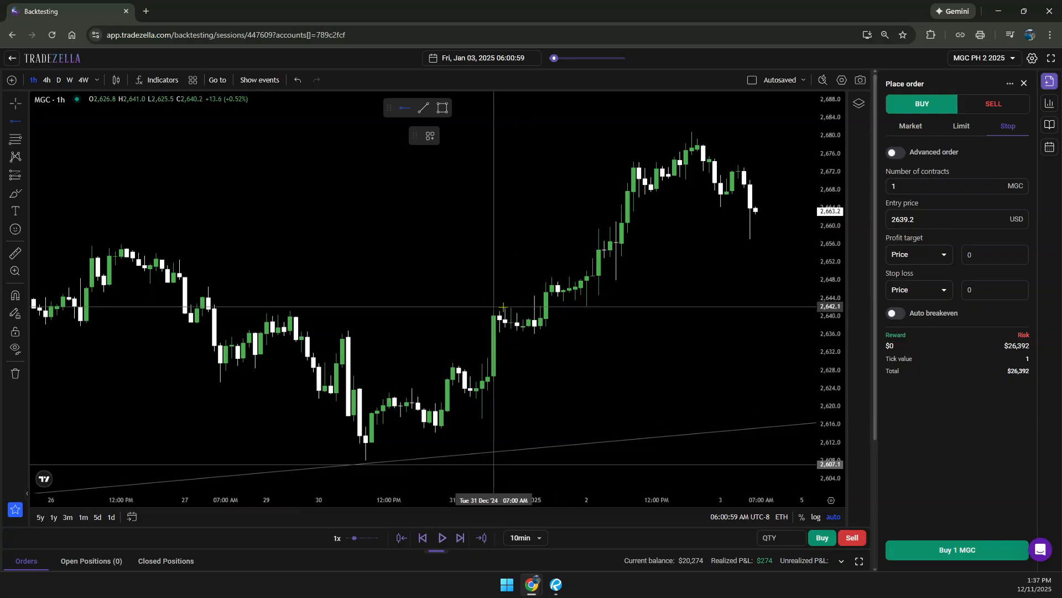
click(534, 305)
right_click(534, 306)
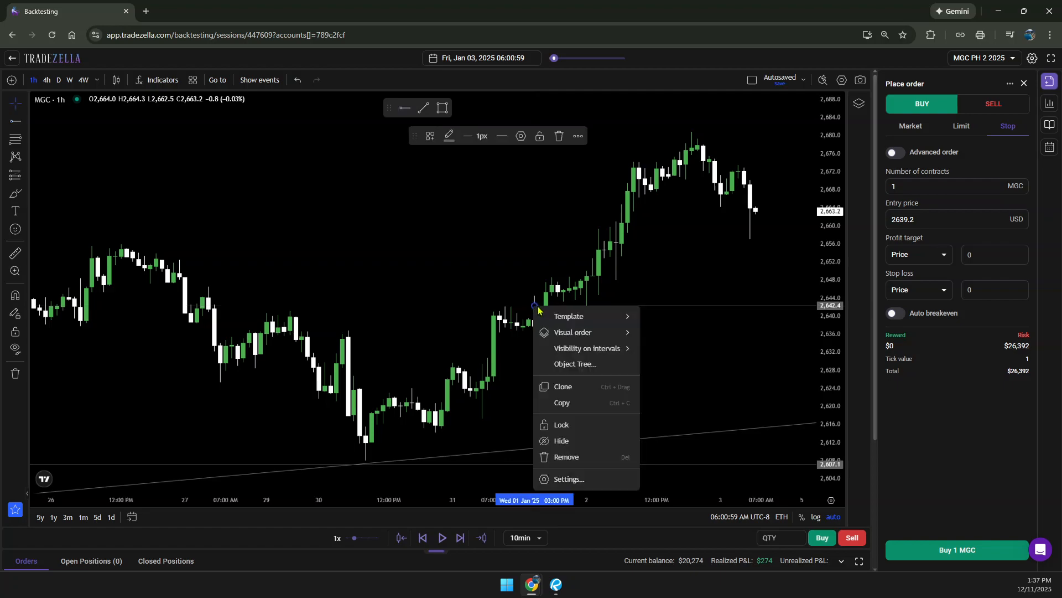
mouse_move(565, 318)
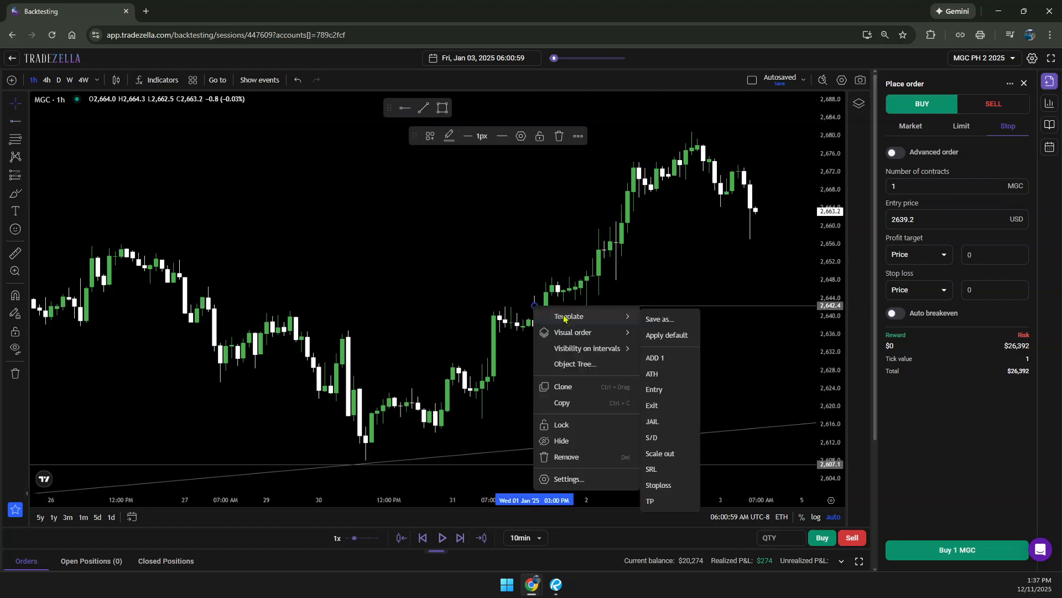
click(654, 390)
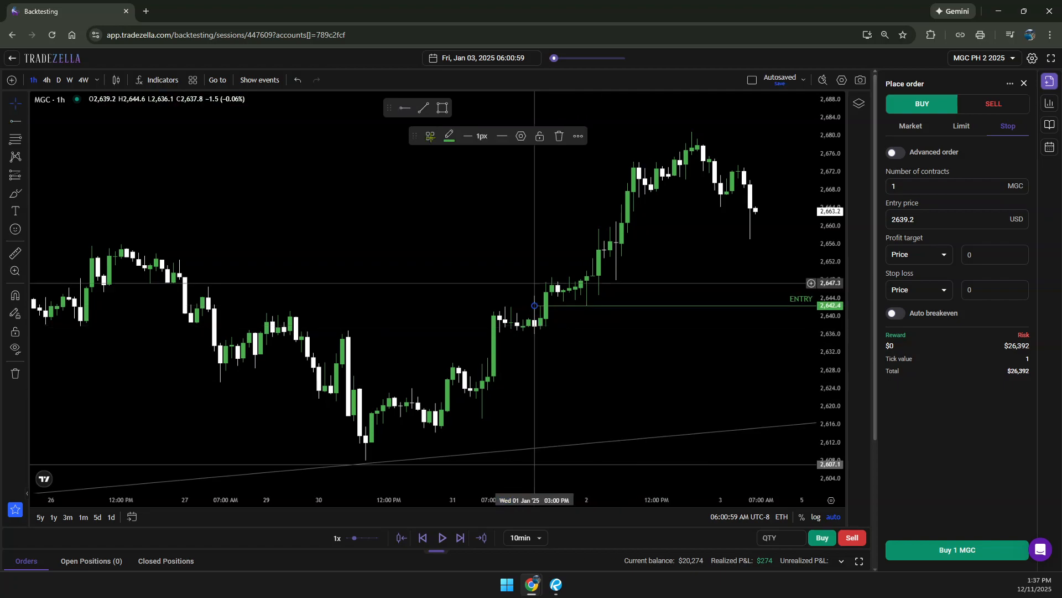
Draw a horizontal ray at about 2,624.7 from the December 31 candle and apply the Stoploss template to it
click(407, 110)
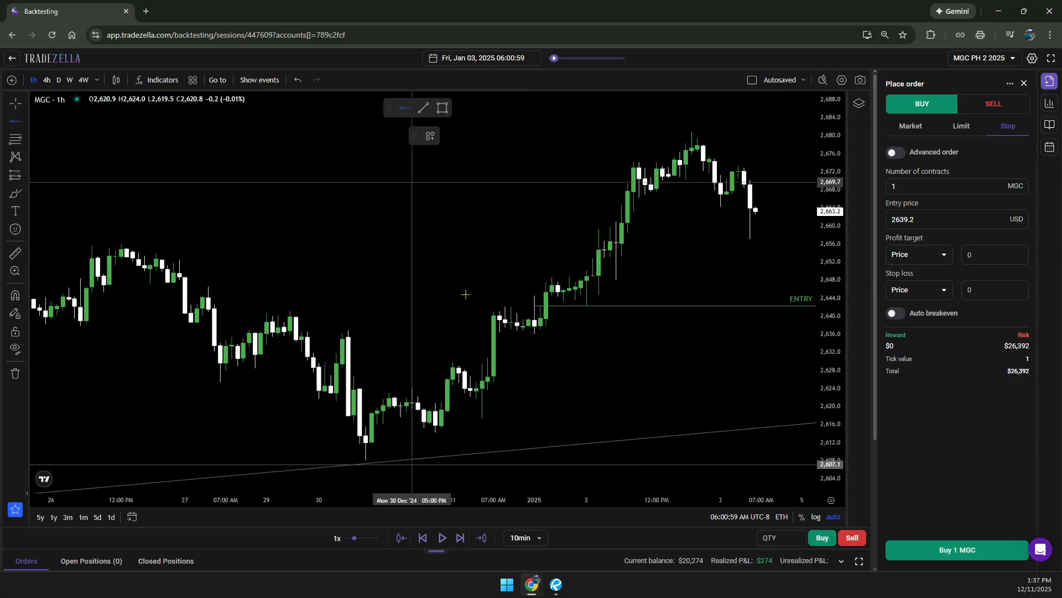
click(493, 386)
right_click(493, 386)
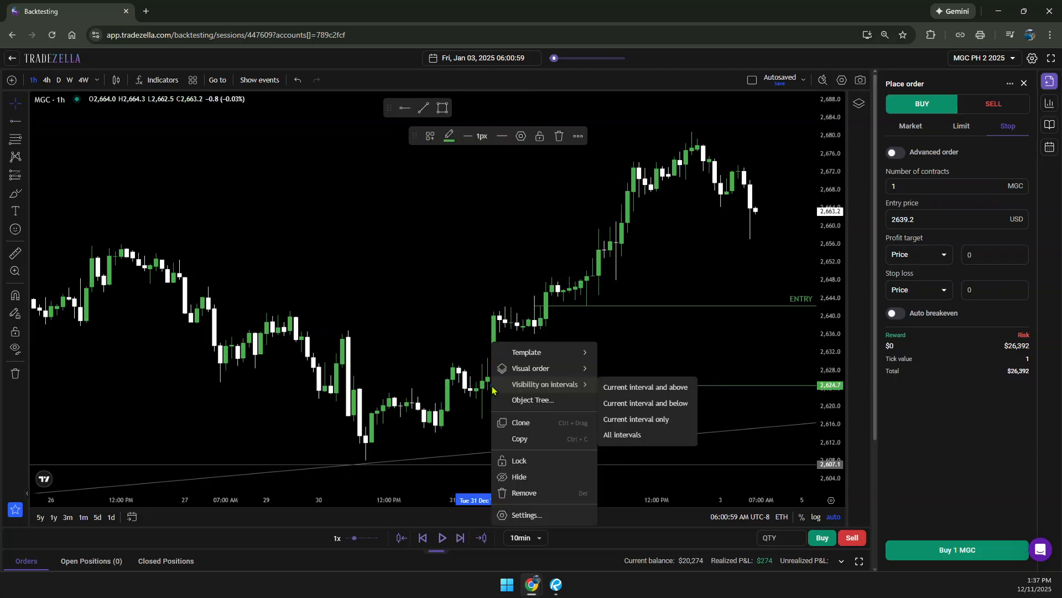
mouse_move(573, 354)
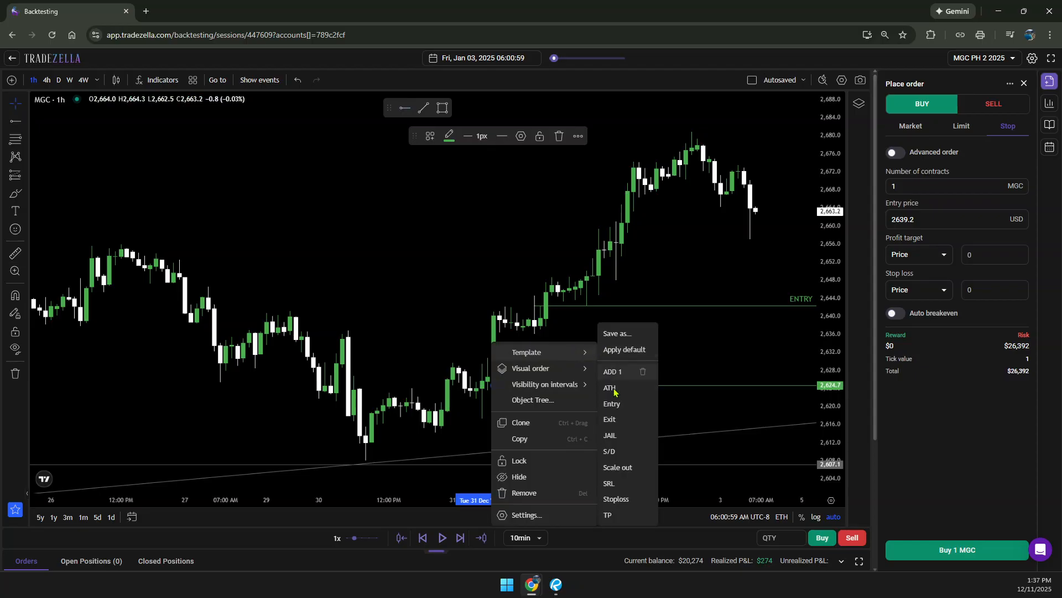
click(616, 499)
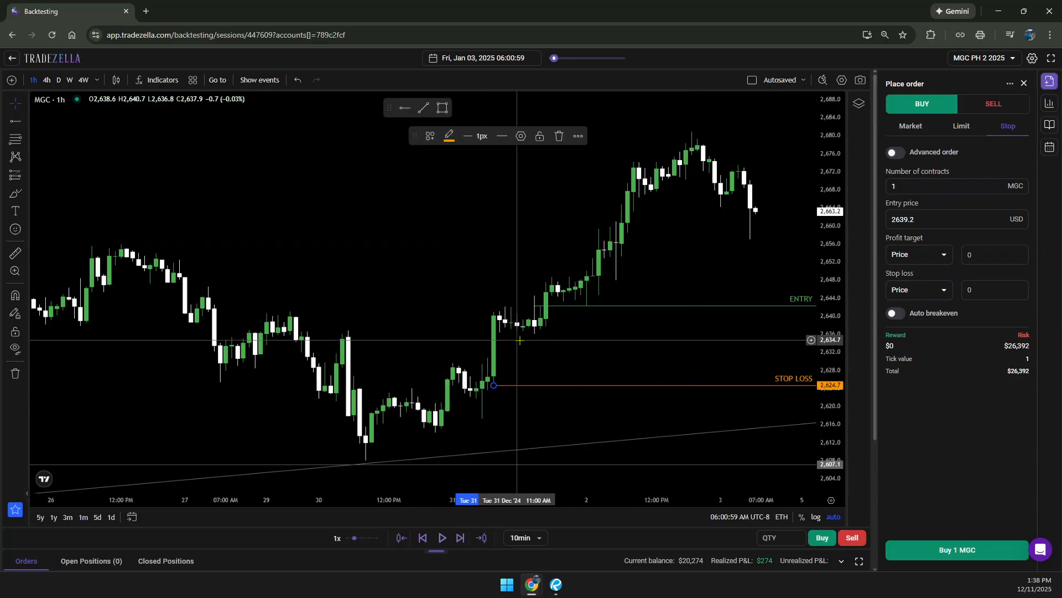
Draw a horizontal ray at about 2,667.1 from the January 3 candle and apply the Exit template to it
click(405, 109)
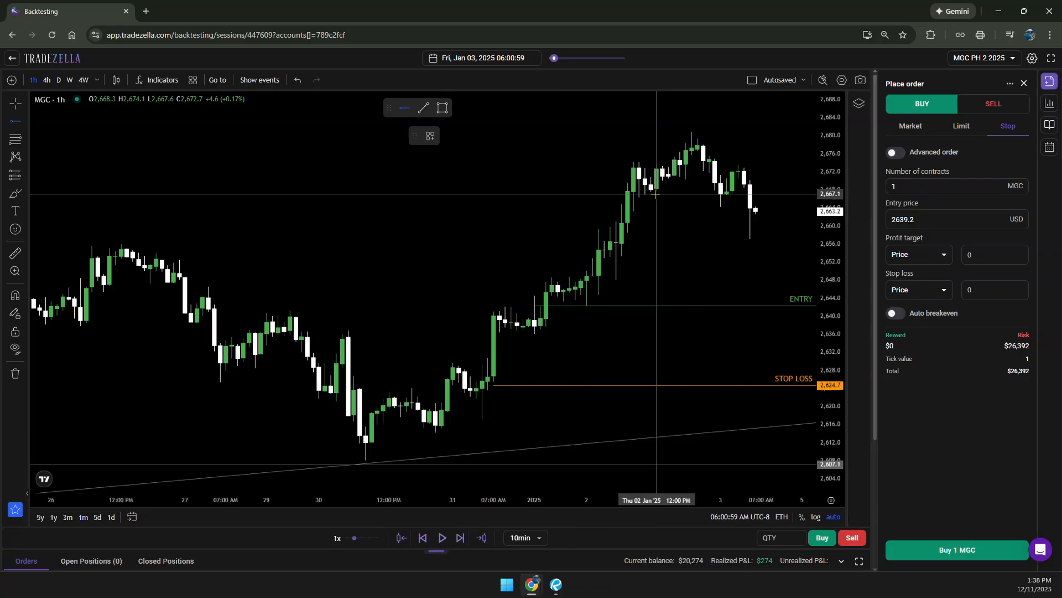
click(721, 194)
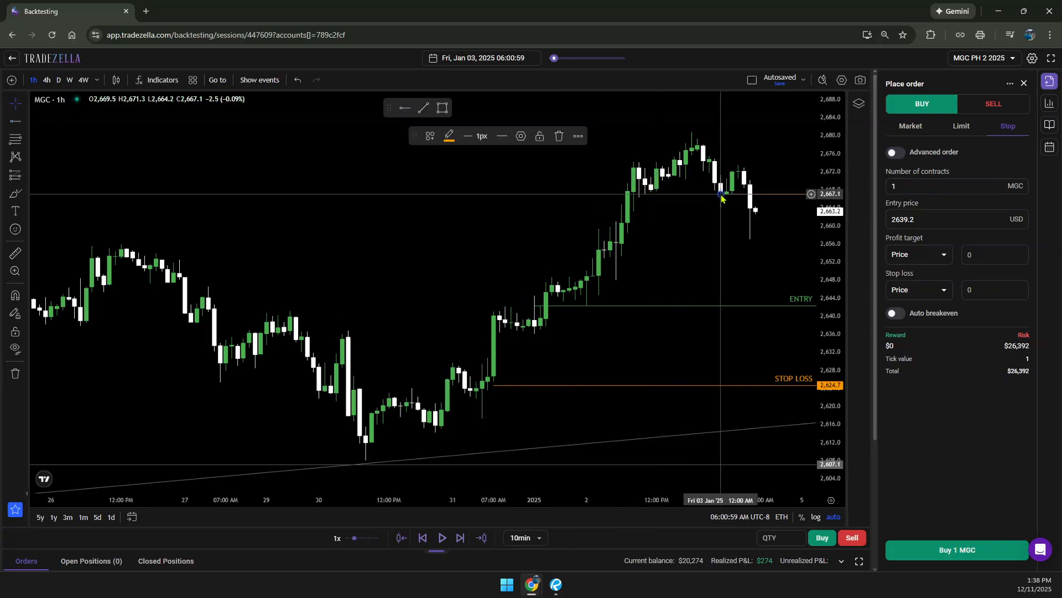
right_click(722, 197)
mouse_move(729, 206)
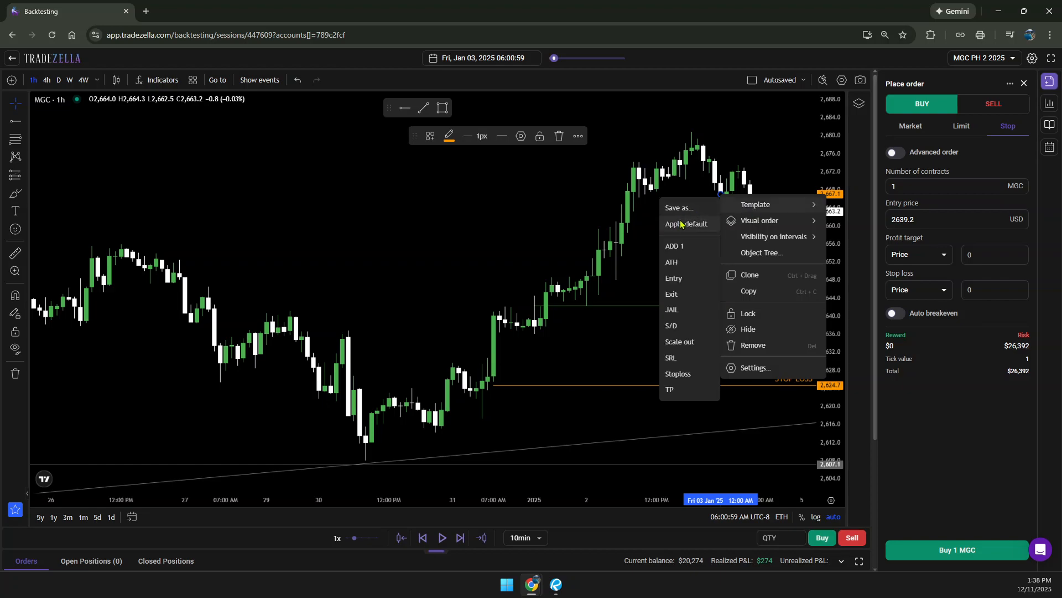
click(672, 293)
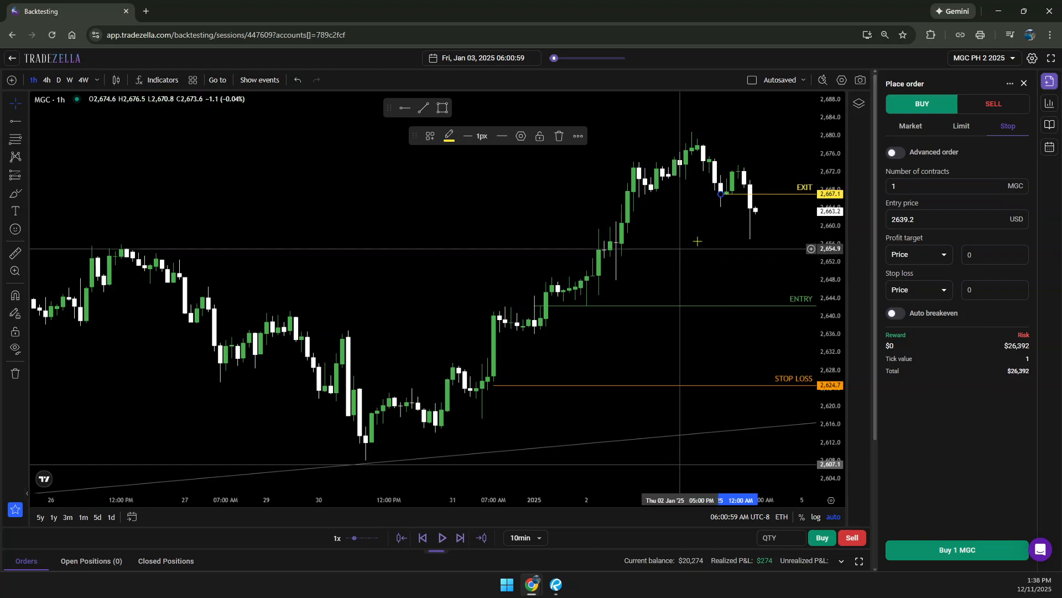
Draw a rising trend line from the December 30 low at about 2,607.9 along the December 31 low to about 2,625.3
scroll(472, 209, down, 3)
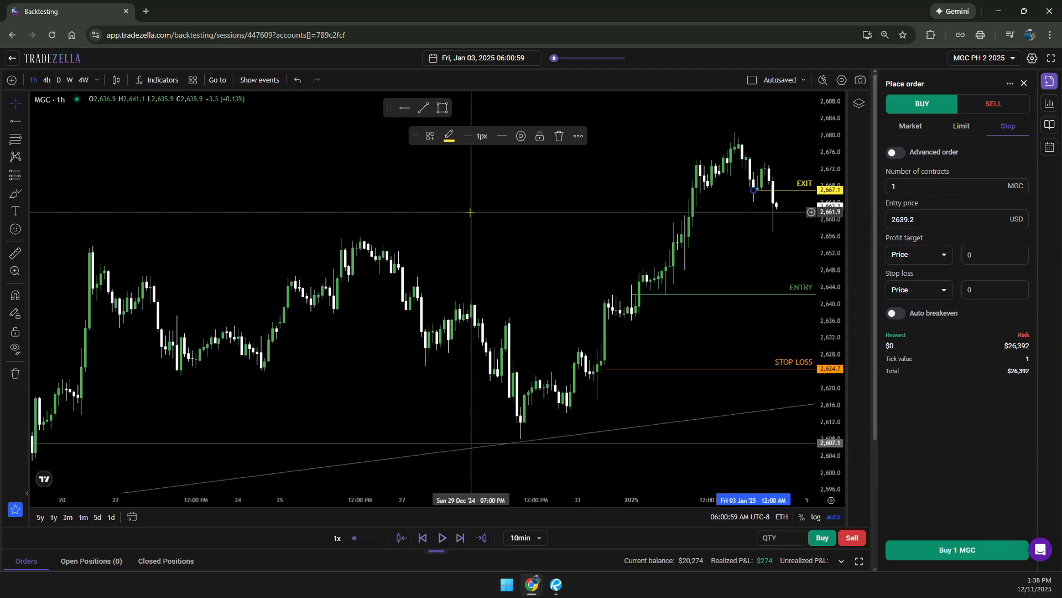
drag(512, 246, 408, 239)
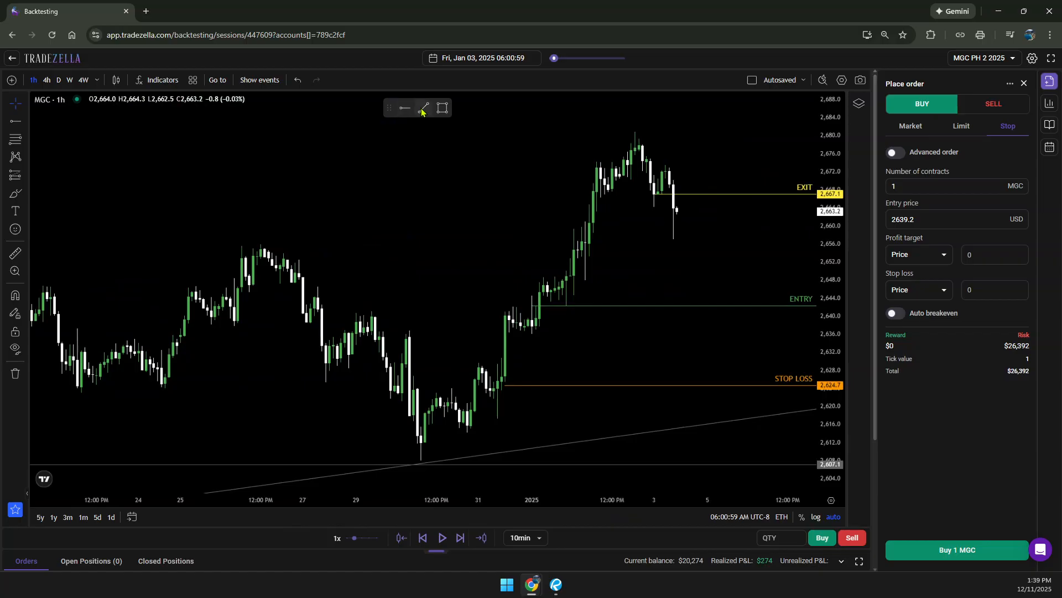
click(422, 109)
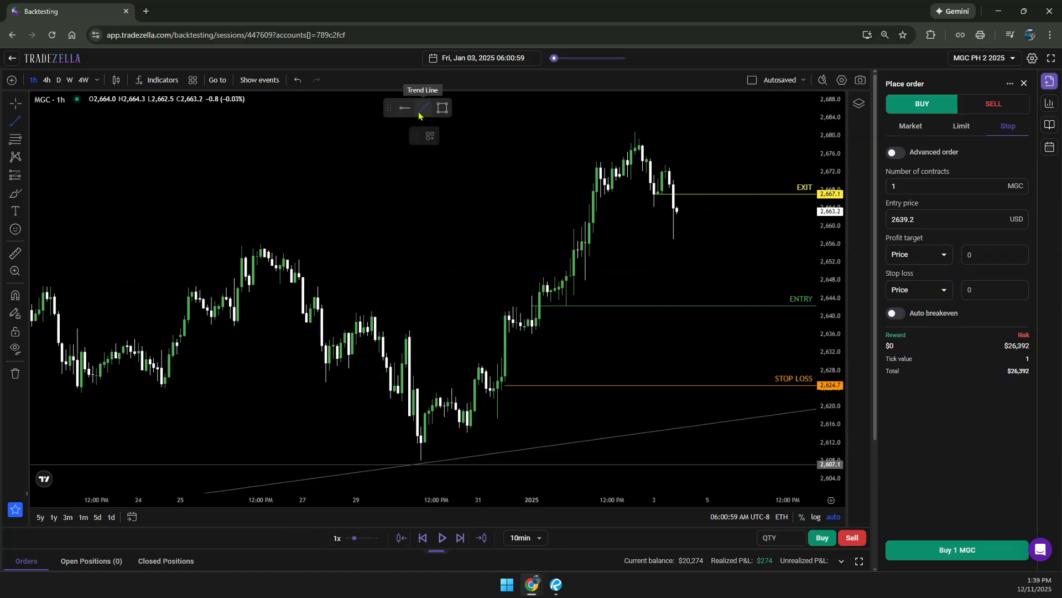
click(421, 461)
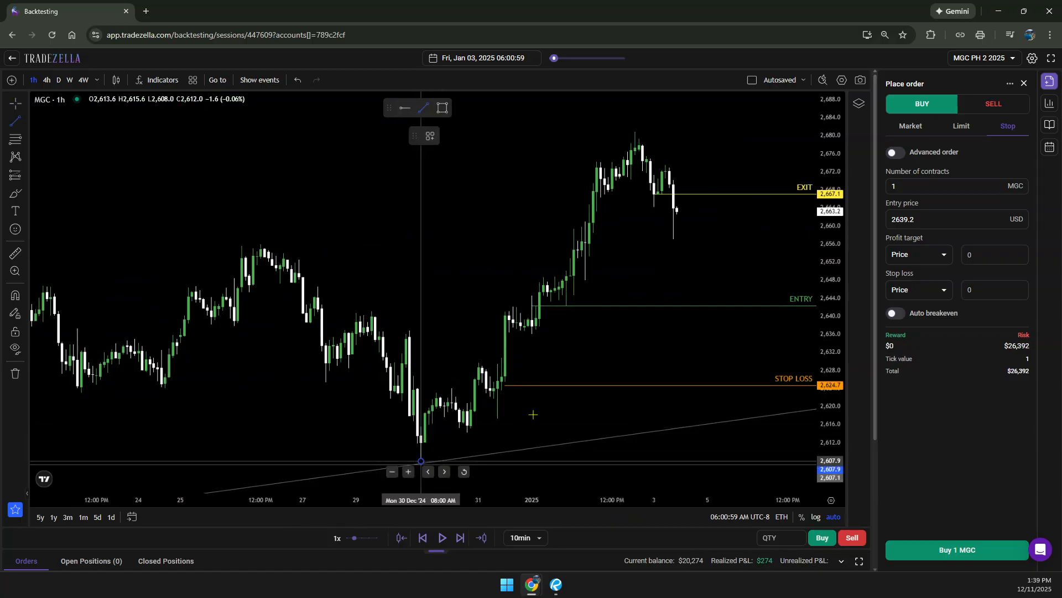
click(559, 384)
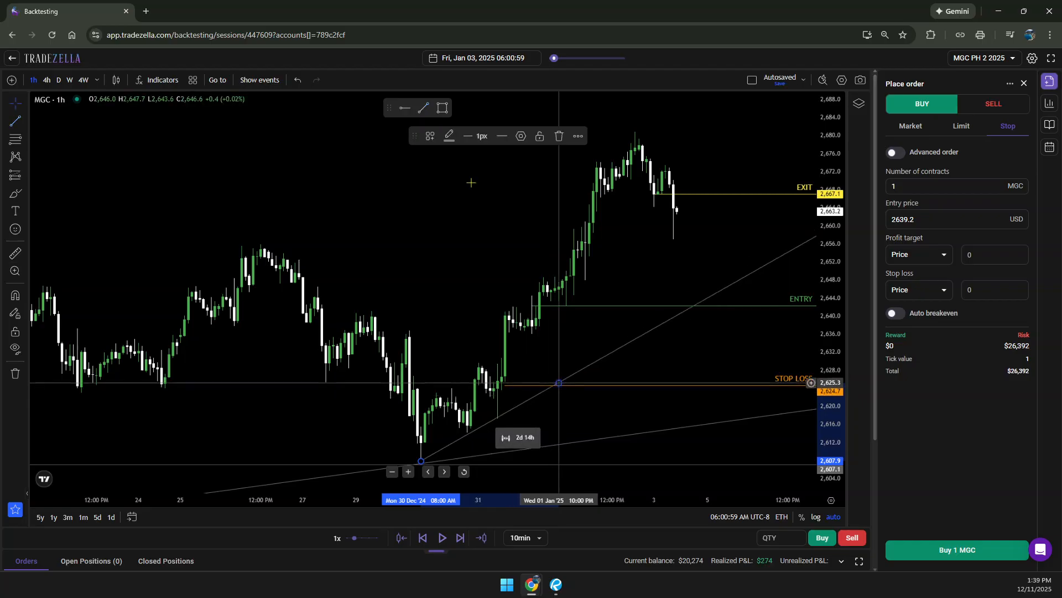
Try a steeper trend line from the December 31 low at about 2,617.2 to about 2,653.8 and remove it
click(420, 111)
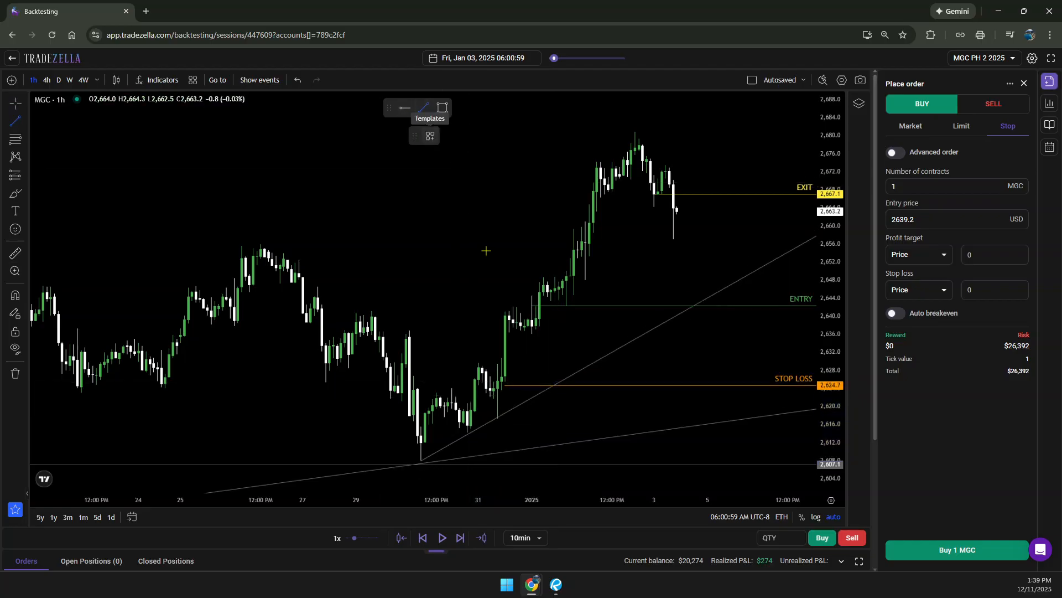
click(494, 419)
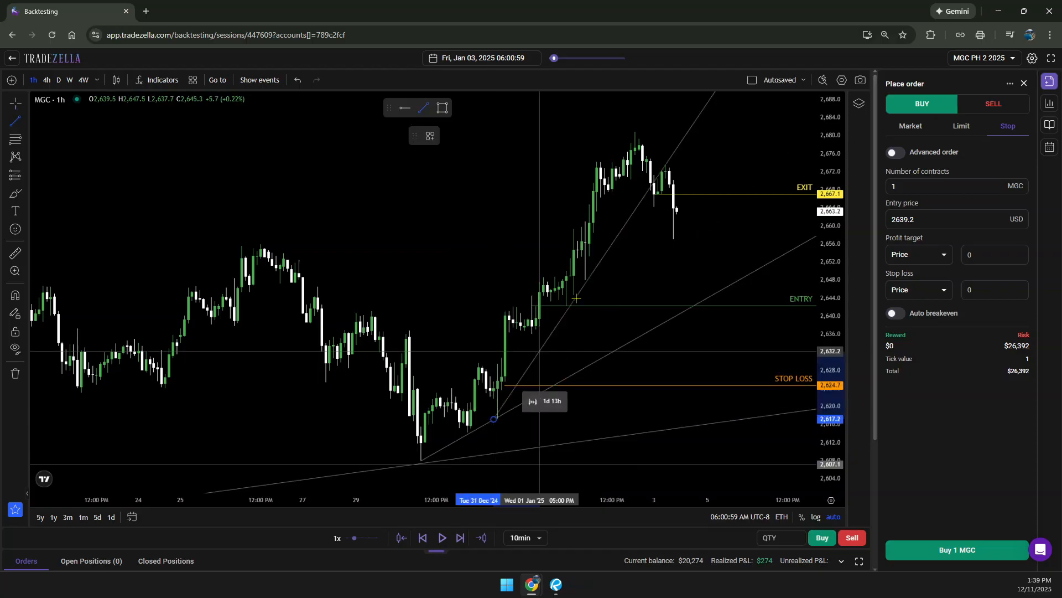
click(605, 254)
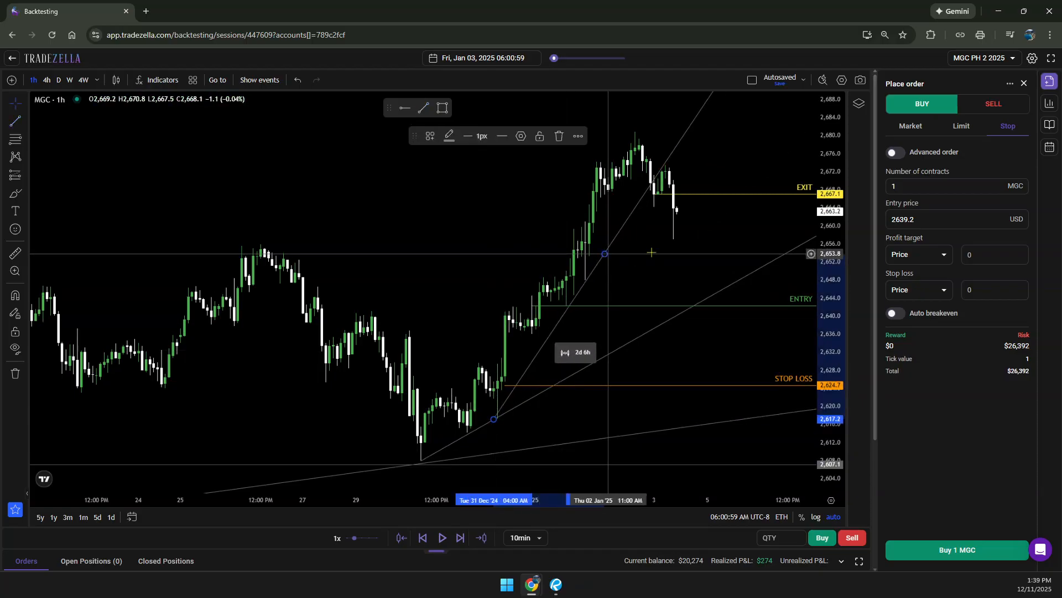
click(655, 238)
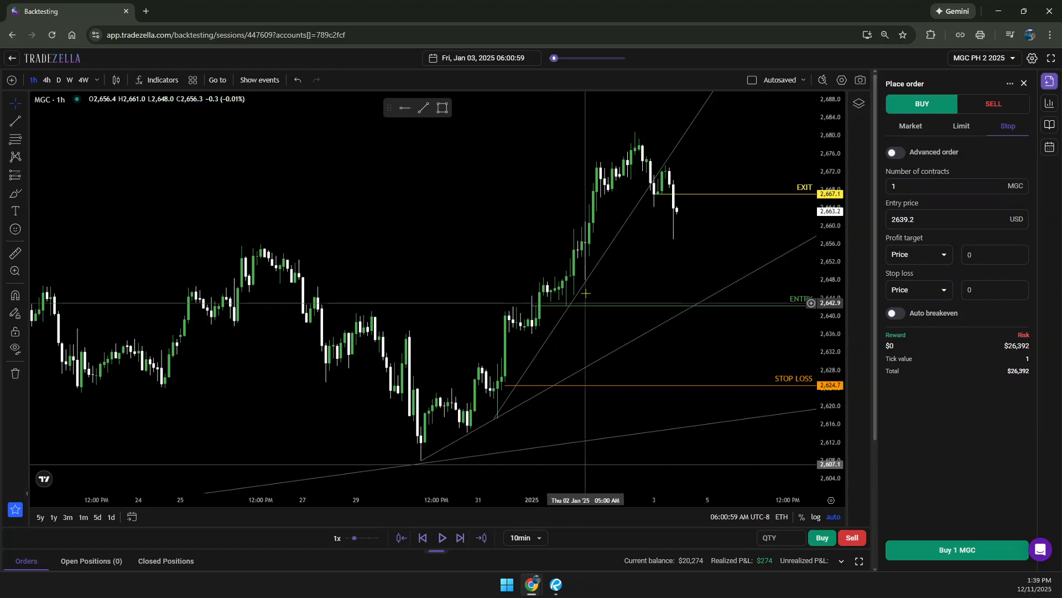
right_click(615, 241)
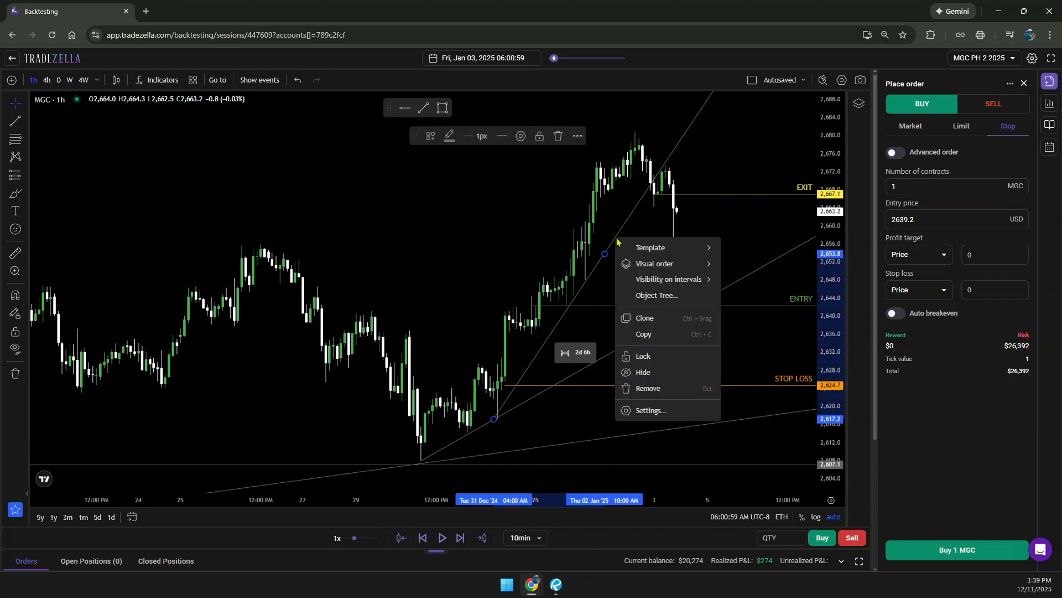
click(647, 388)
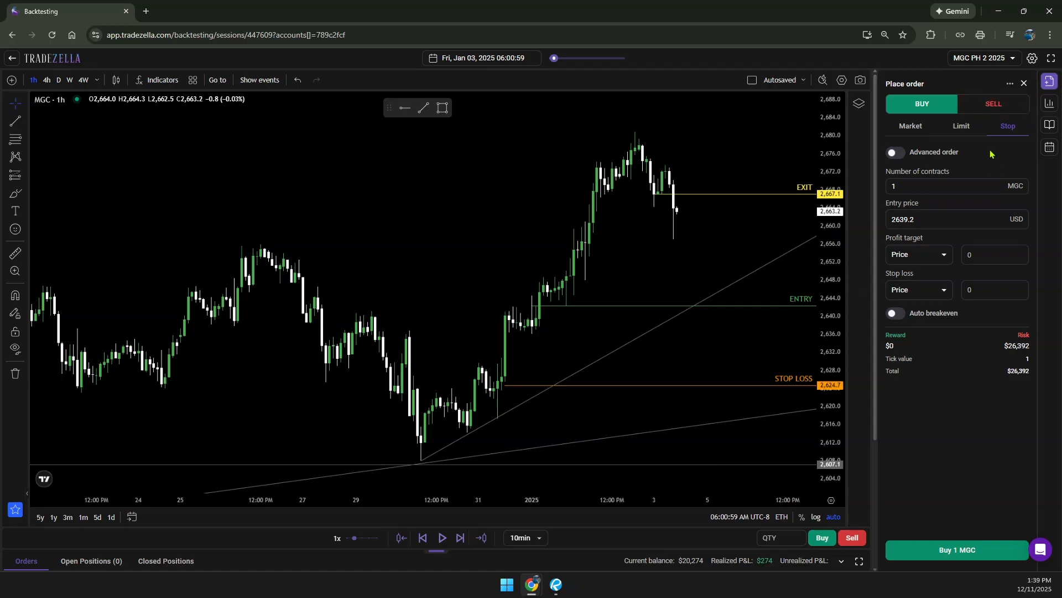
Open the journal's trade notes for the #1 long MGC position
click(1049, 128)
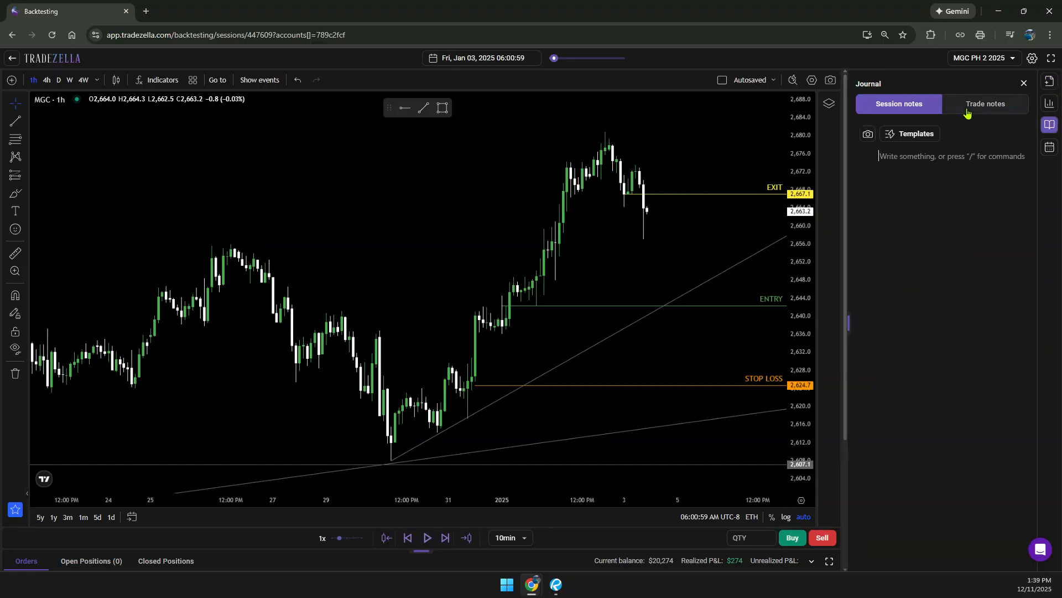
click(948, 166)
click(985, 109)
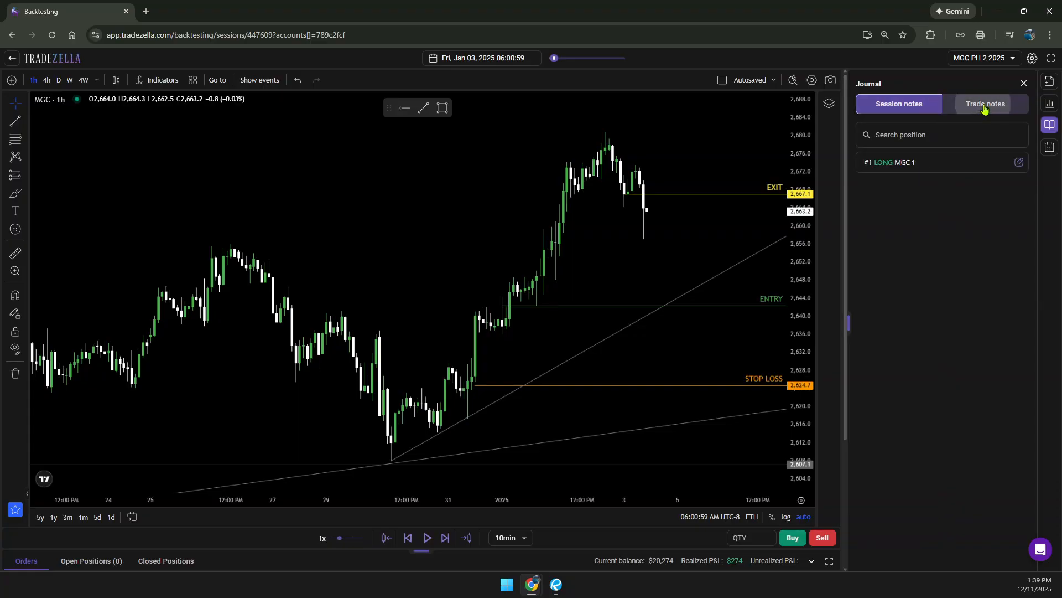
click(908, 105)
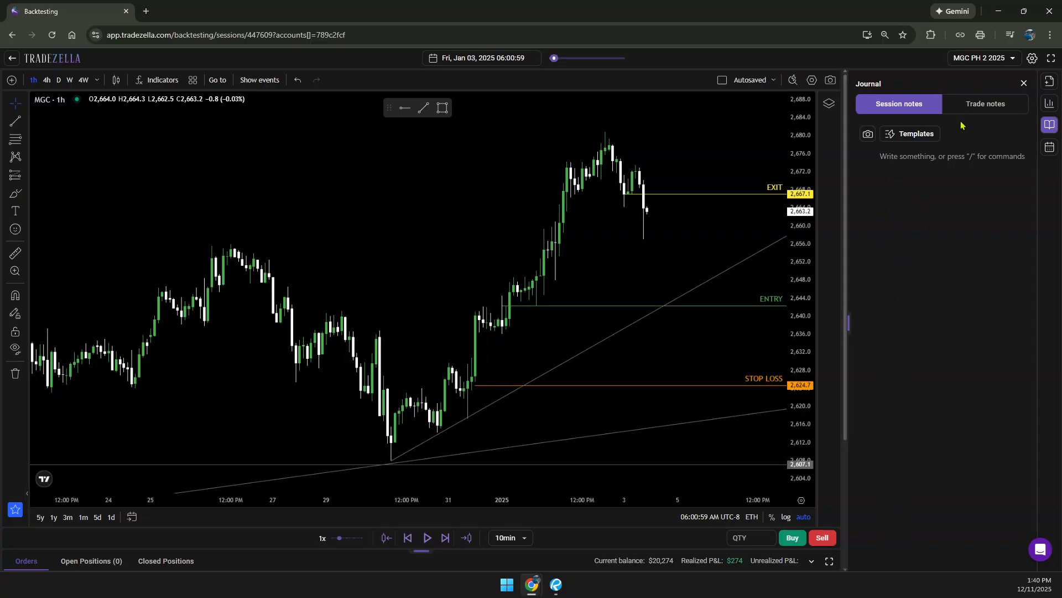
click(999, 106)
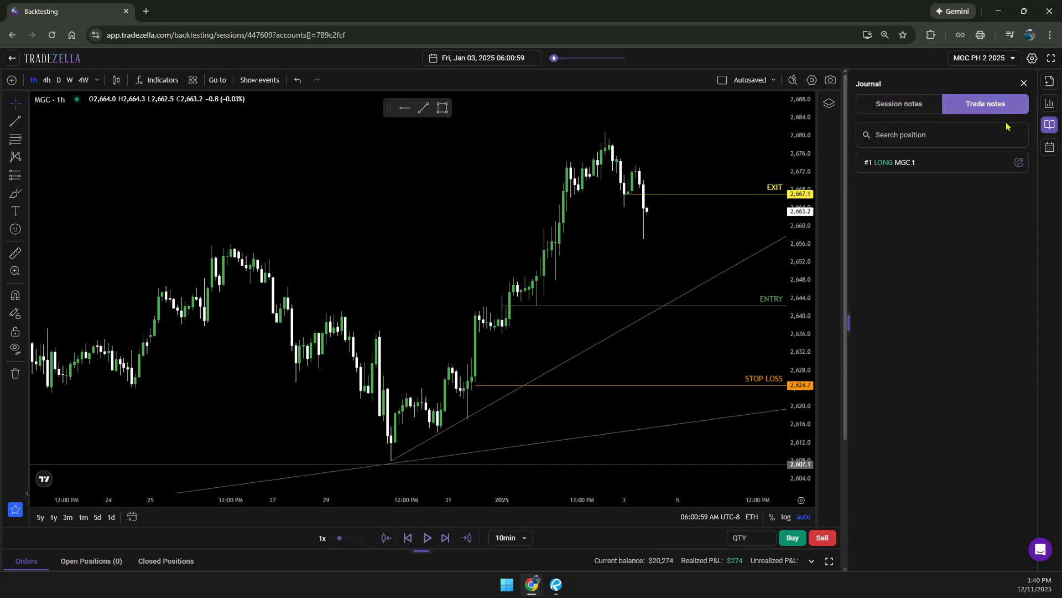
click(1019, 163)
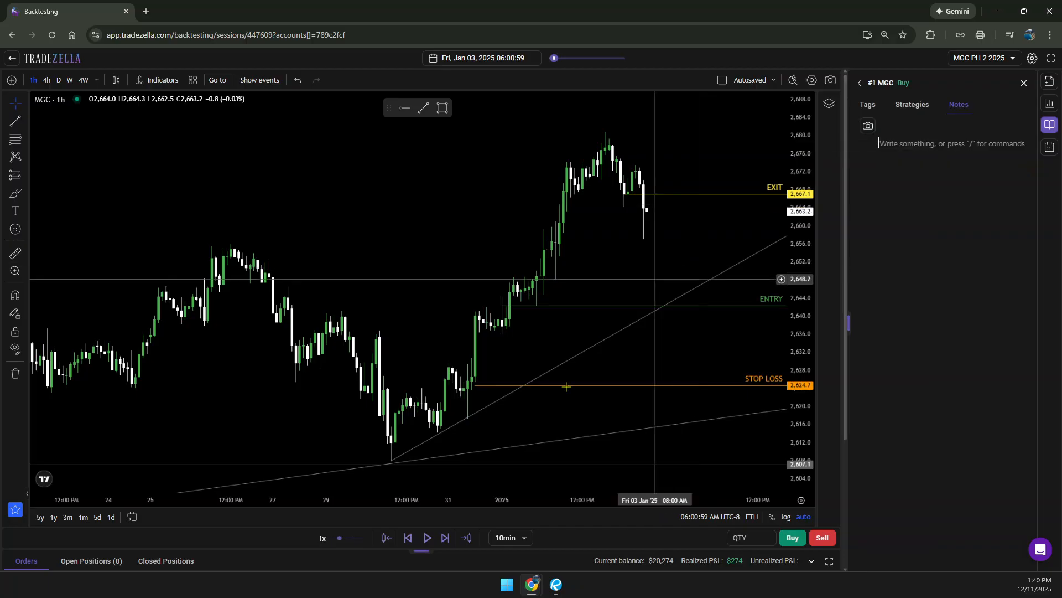
Add snapshots of the 1-hour and 4-hour charts to the trade's notes, along with the text "Blah blah"
drag(569, 345, 621, 347)
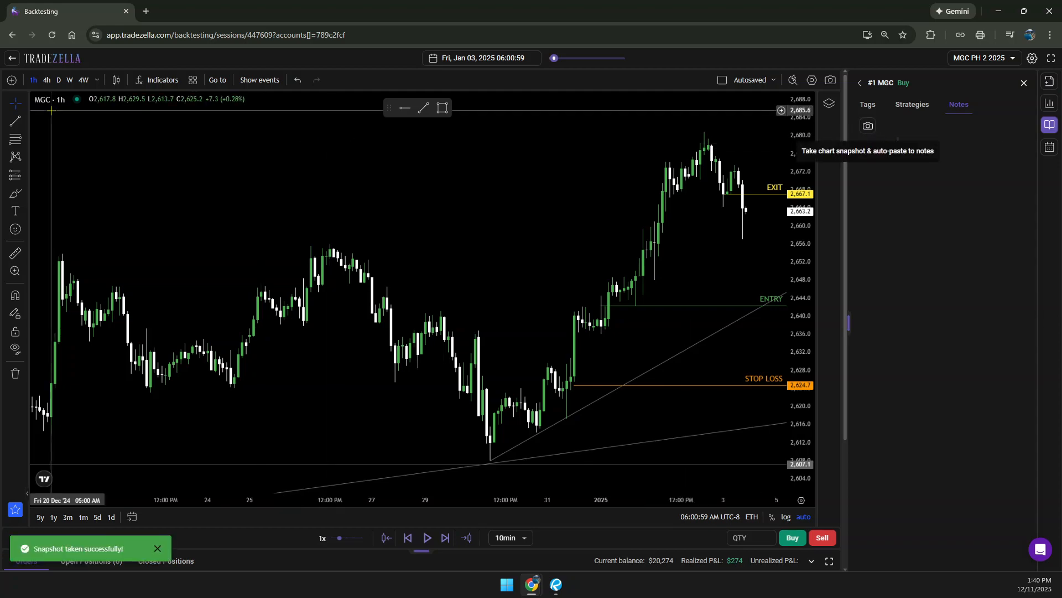
click(46, 80)
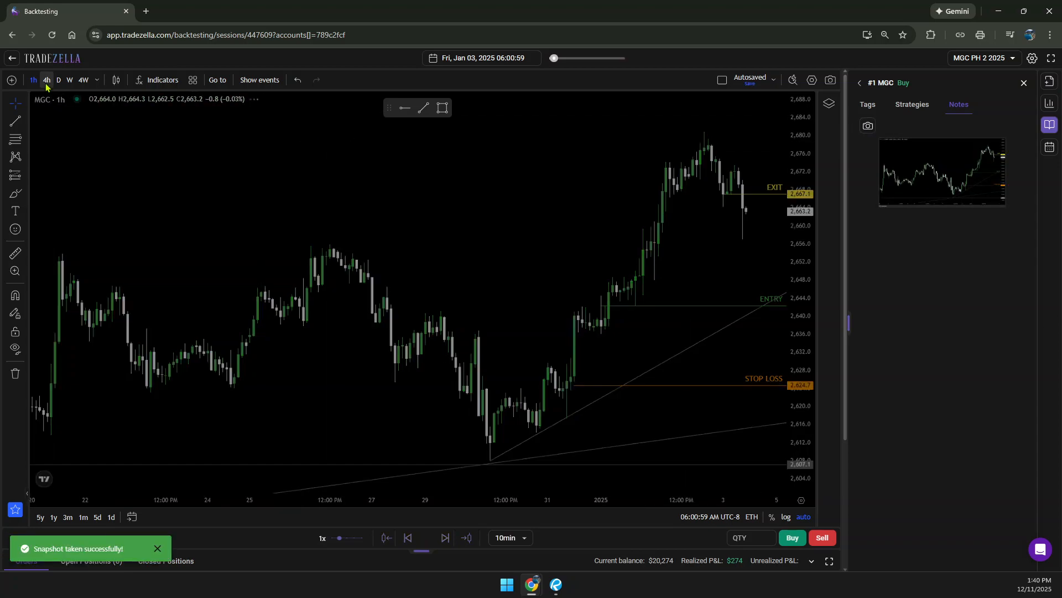
click(869, 127)
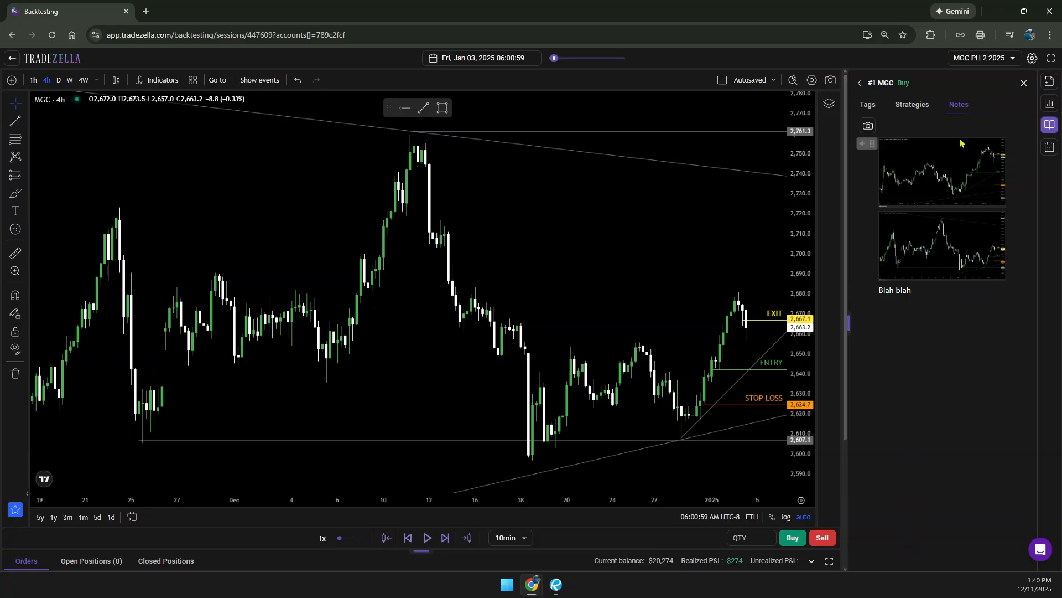
Assign the strategy "3. Trend Line Bounce" to the #1 MGC trade
click(919, 107)
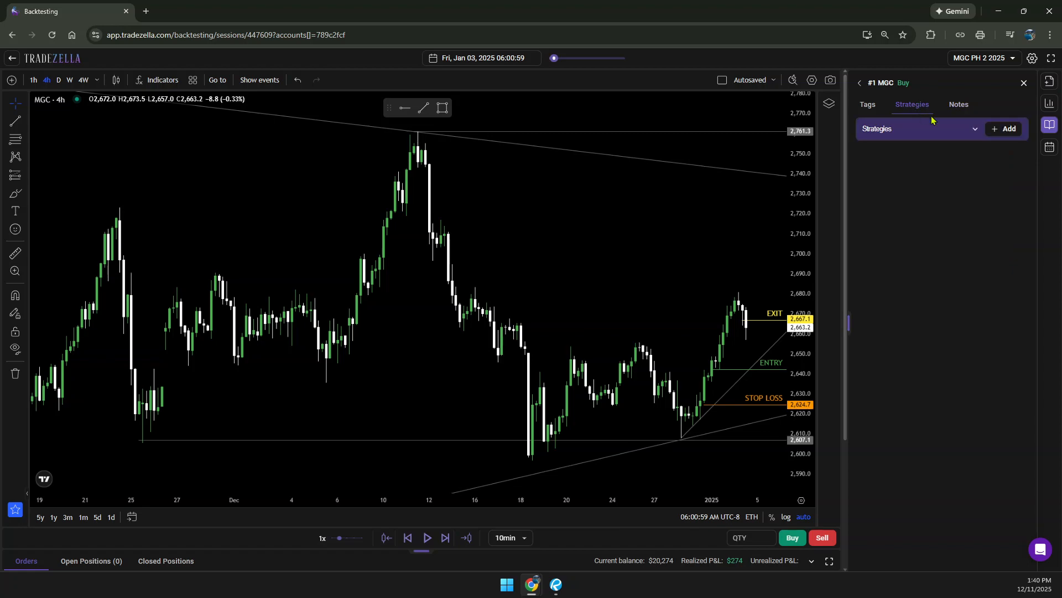
click(999, 133)
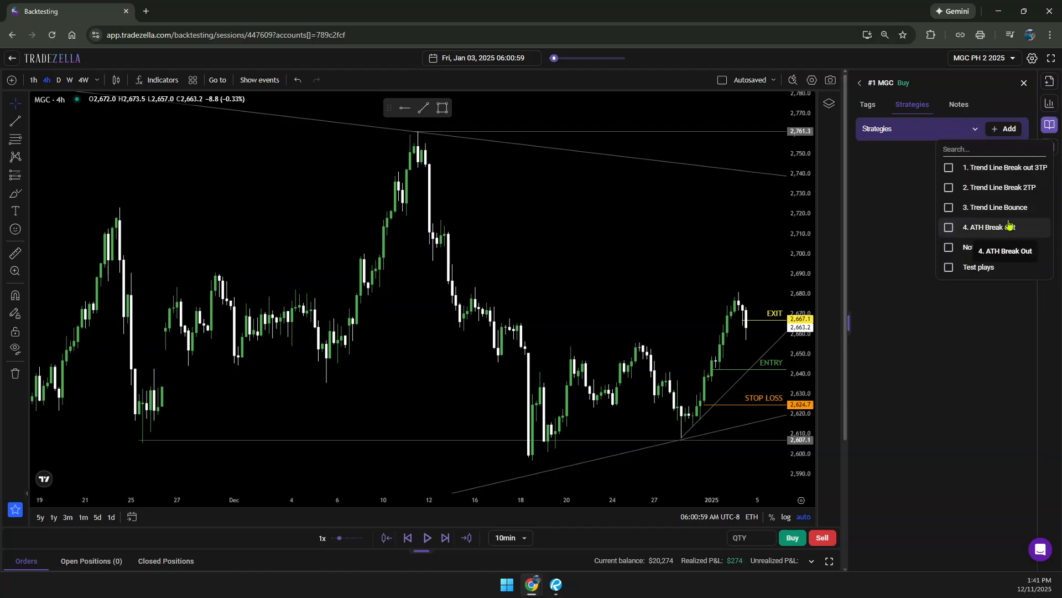
click(948, 209)
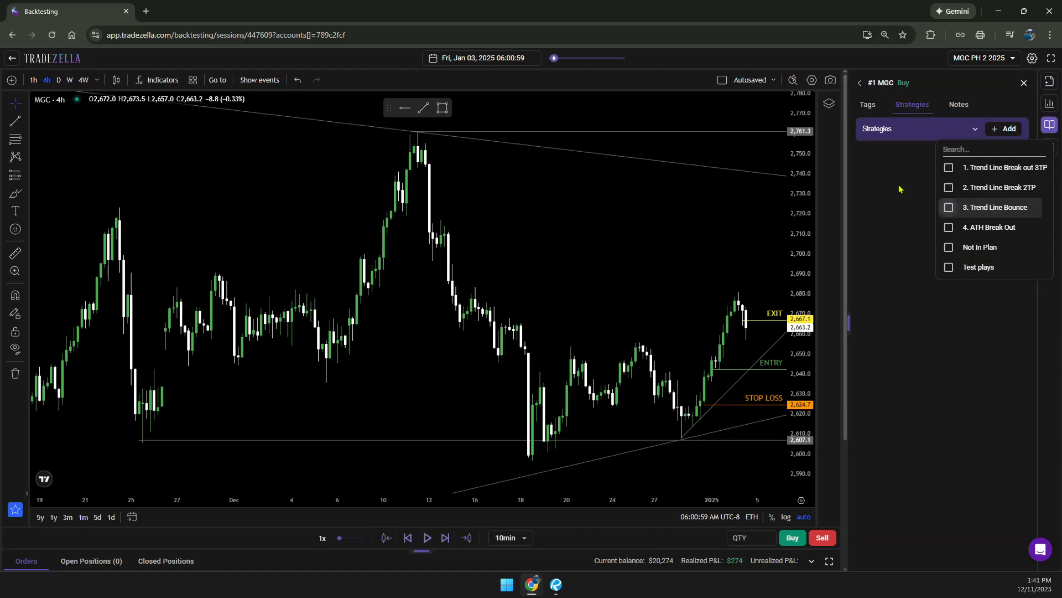
Mark 2nd Bounce of TL, Solid Reversal signal, Solid Confirmation signal and SRL and TL bounce as followed rules for the trade
click(884, 132)
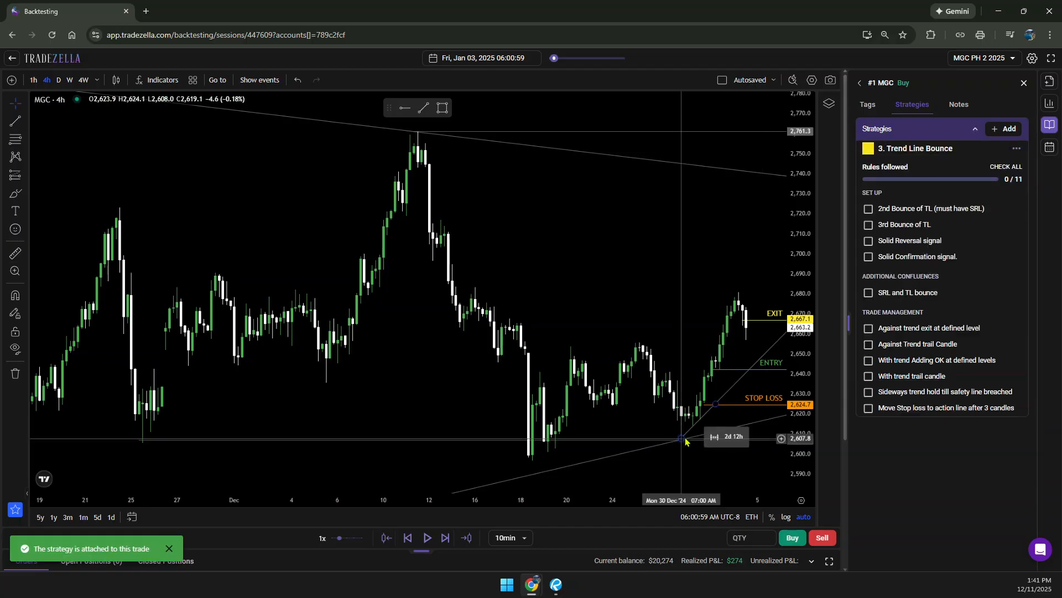
click(870, 211)
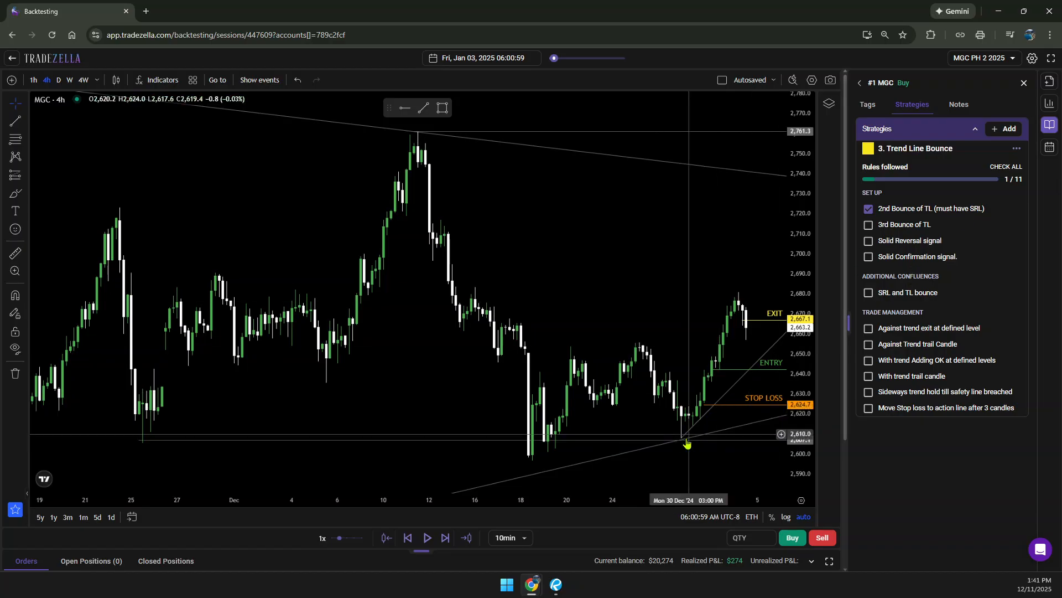
click(869, 241)
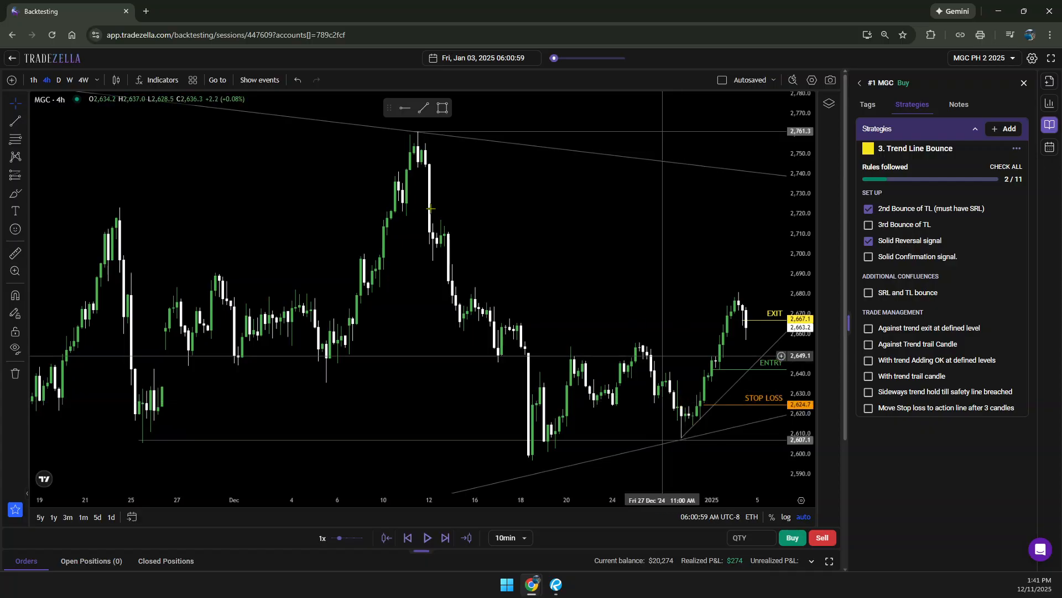
click(33, 80)
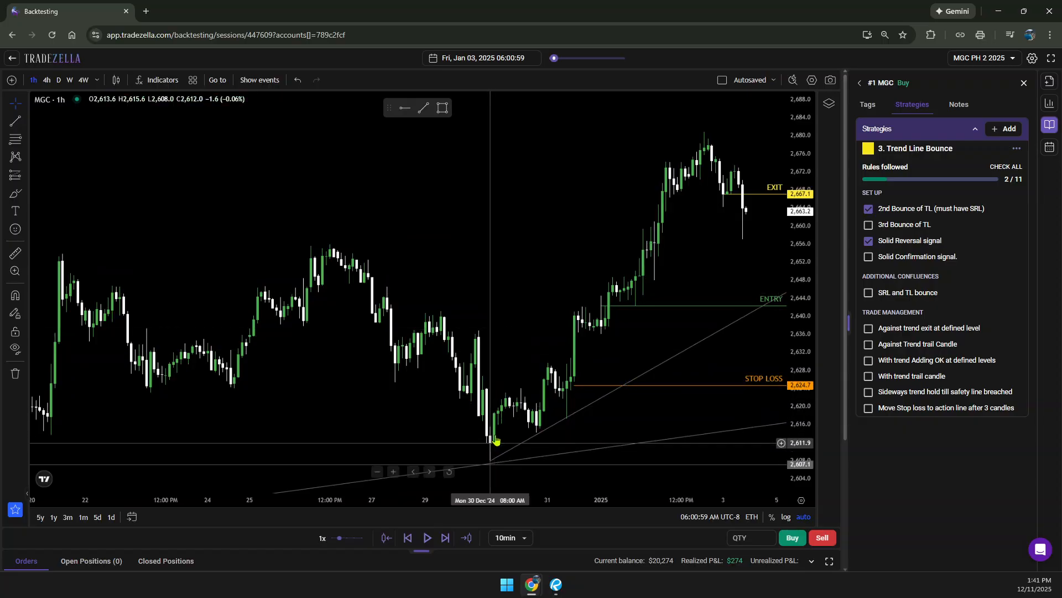
click(870, 257)
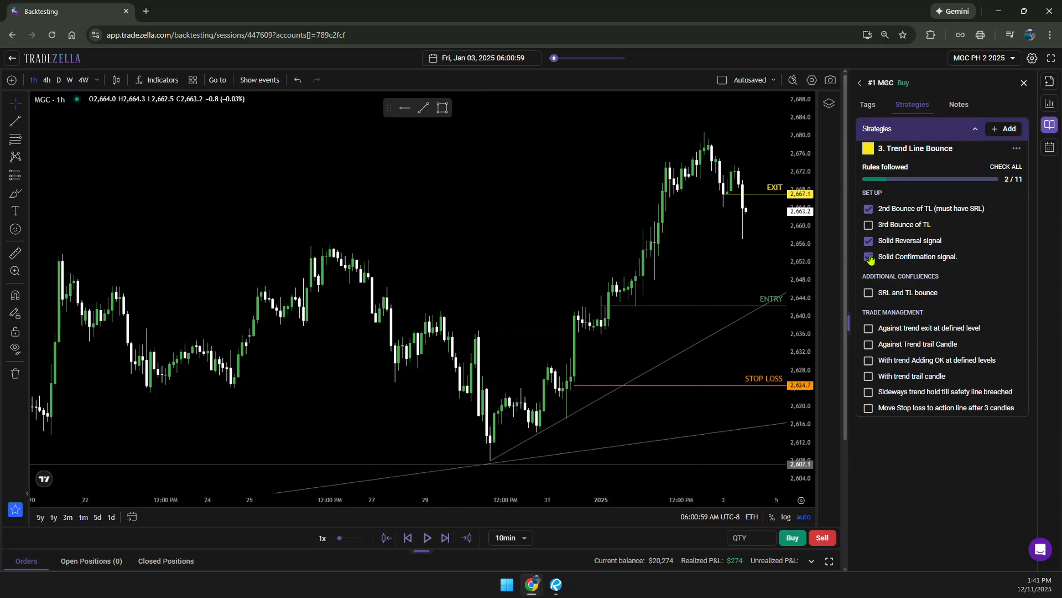
click(869, 293)
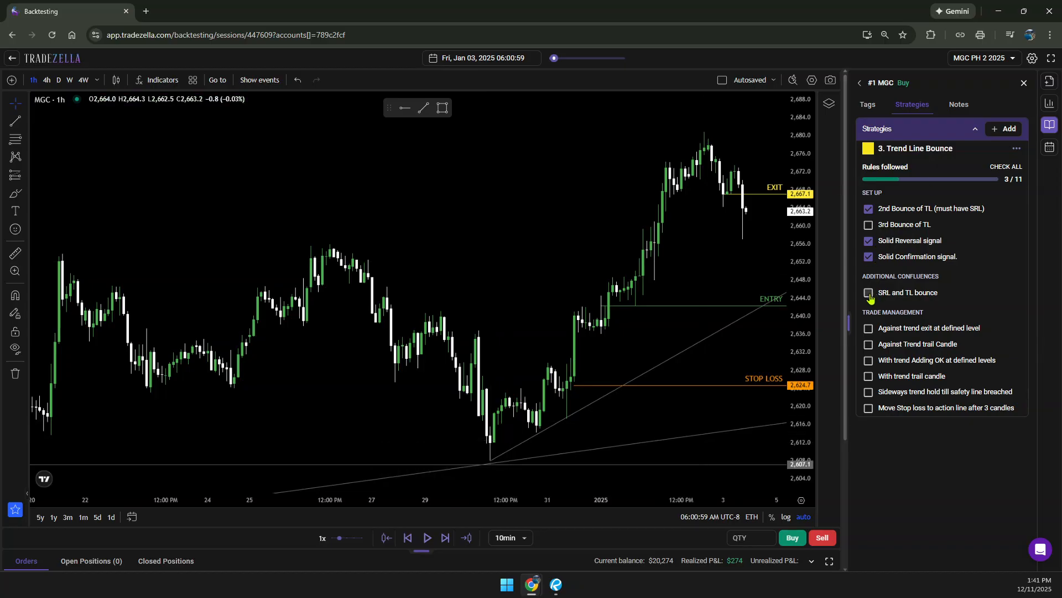
Mark the trade management rule "With trend trail candle" as followed, leaving the stop loss rule unmarked
click(868, 378)
click(868, 409)
click(868, 409)
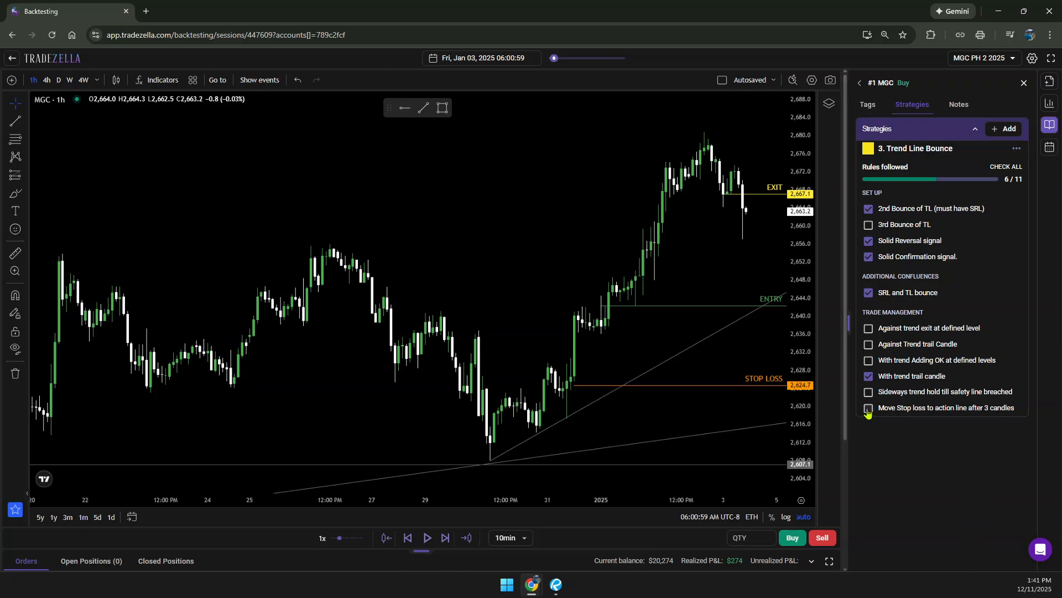
Examine the trade's tag categories and the options available under Back testing Phase 3/4 and Trend lines
click(869, 106)
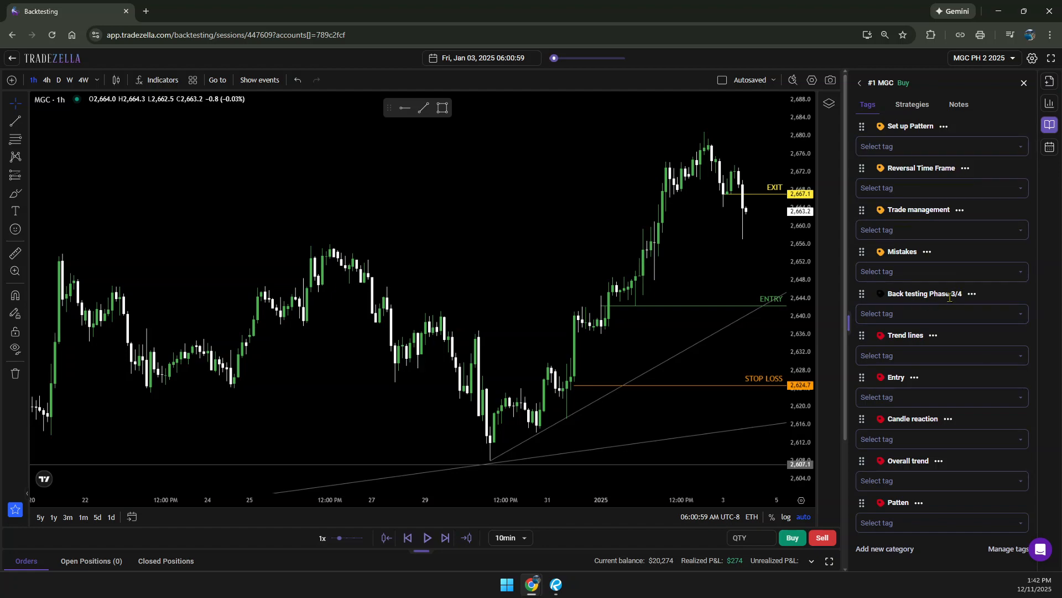
click(1021, 320)
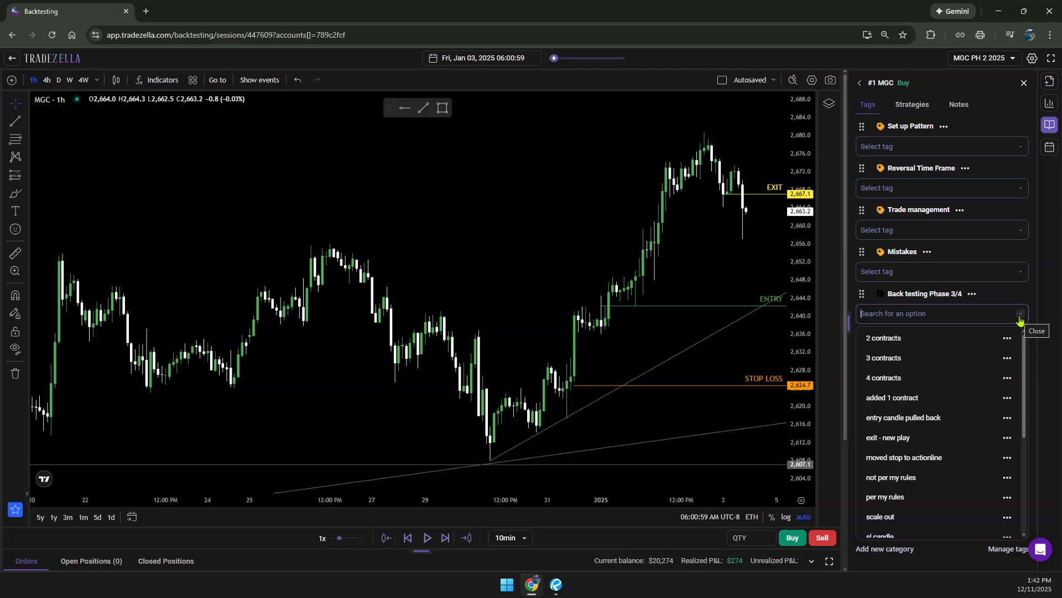
scroll(973, 390, down, 5)
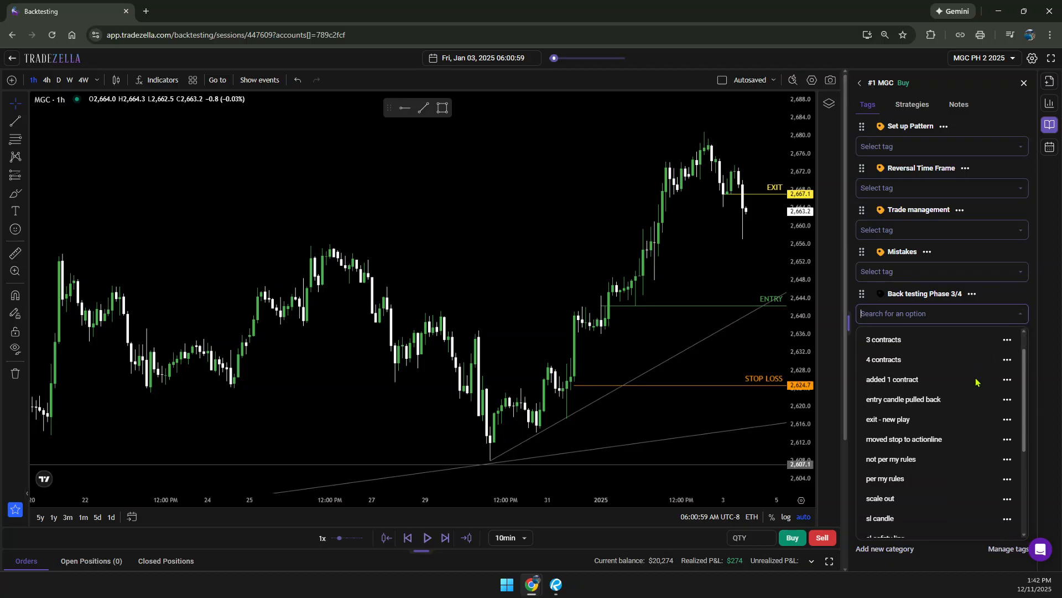
scroll(974, 389, up, 5)
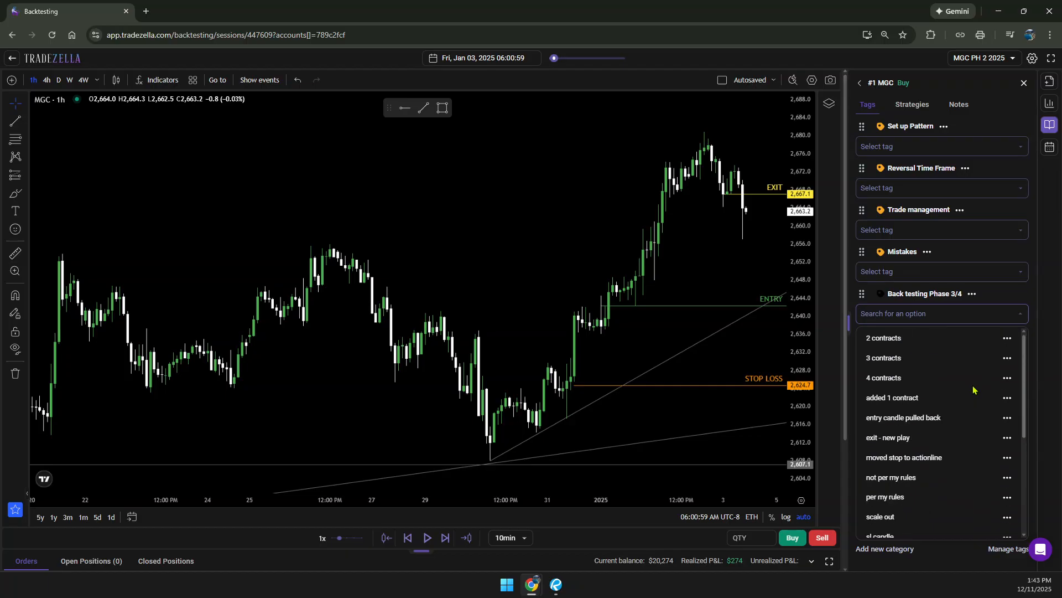
click(1049, 302)
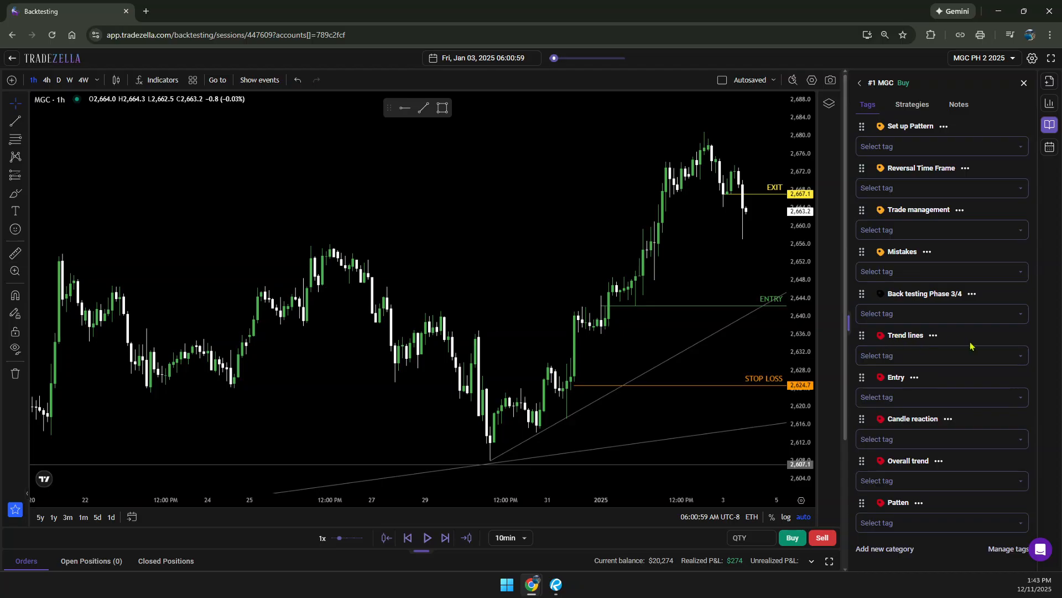
click(1024, 359)
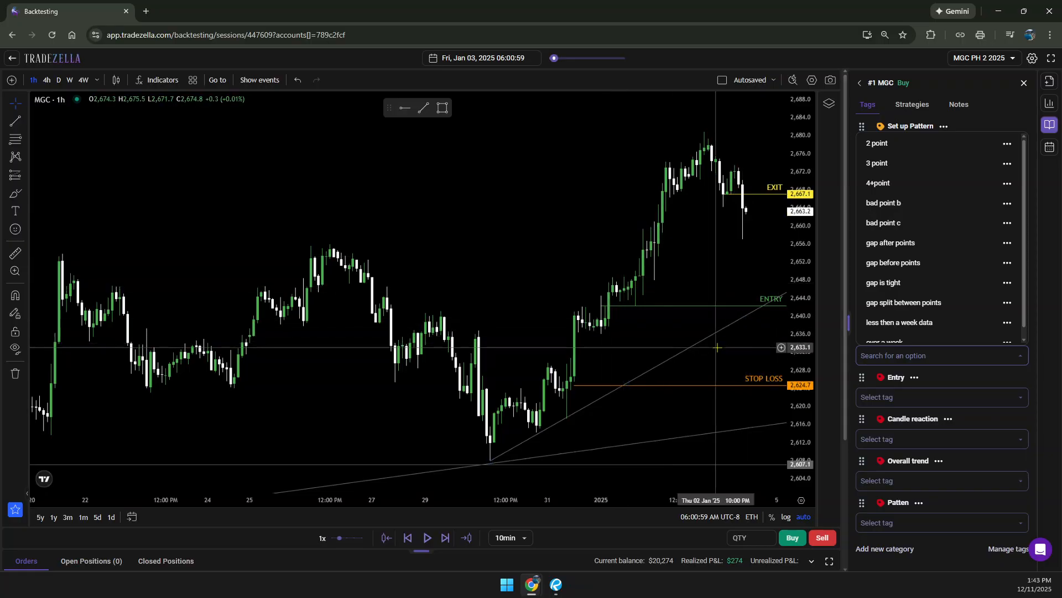
scroll(953, 249, down, 1)
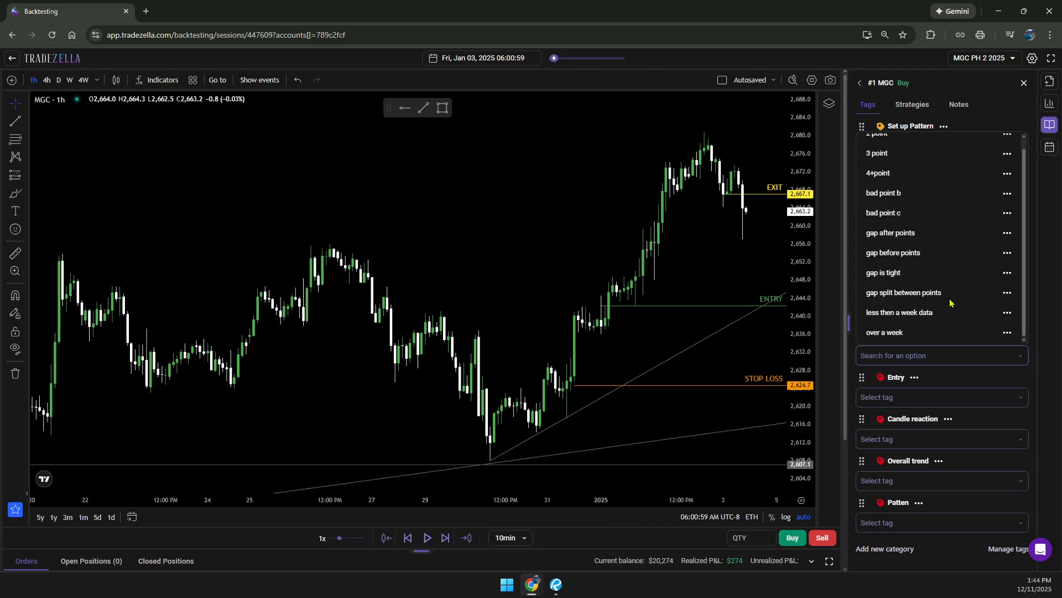
scroll(952, 302, up, 1)
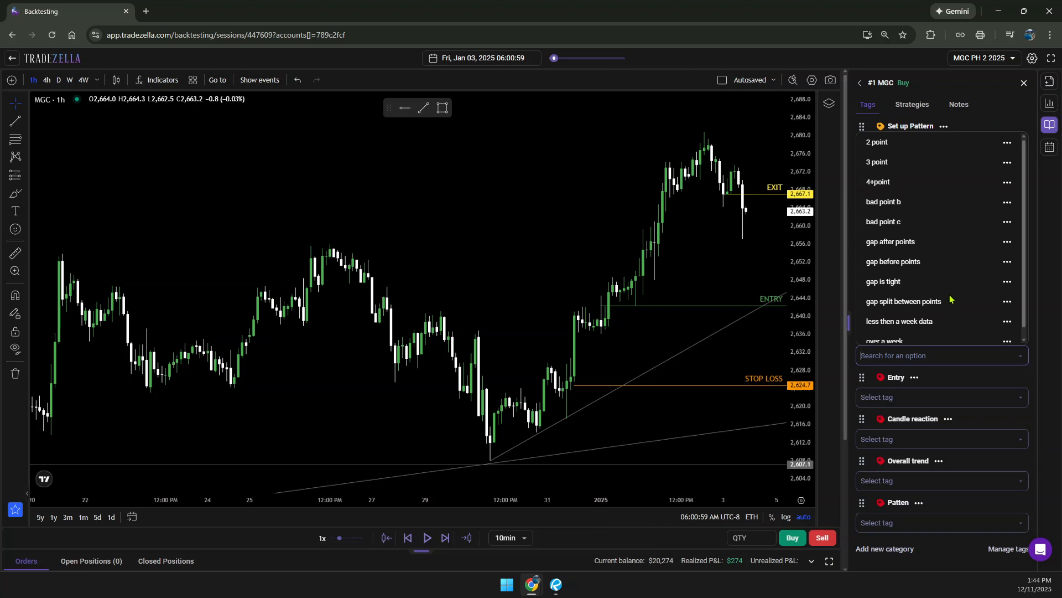
click(1052, 184)
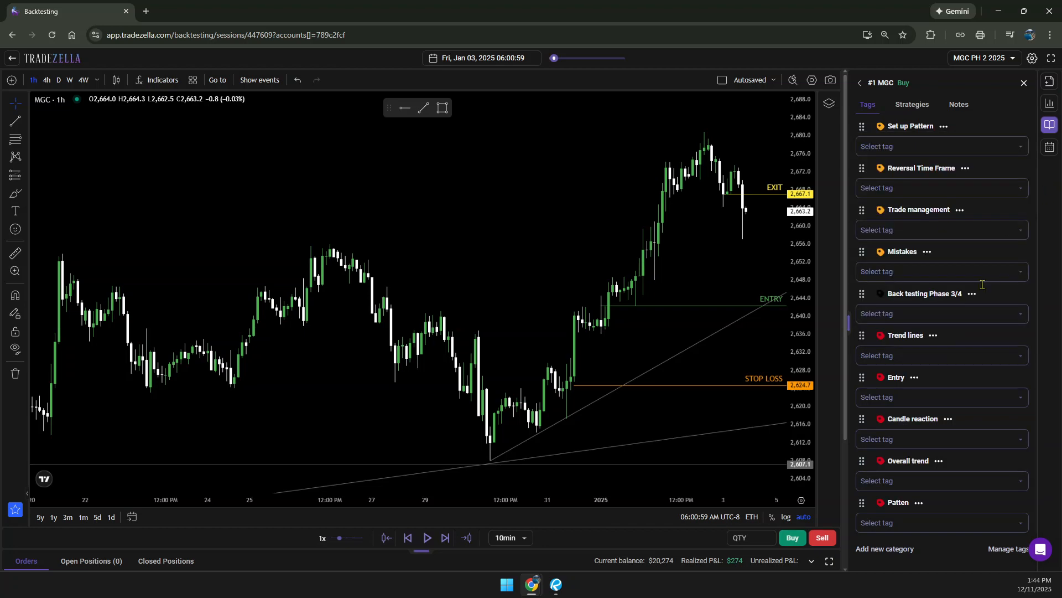
Examine the tag options available under Entry, Candle reaction, Overall trend and Patten
click(940, 396)
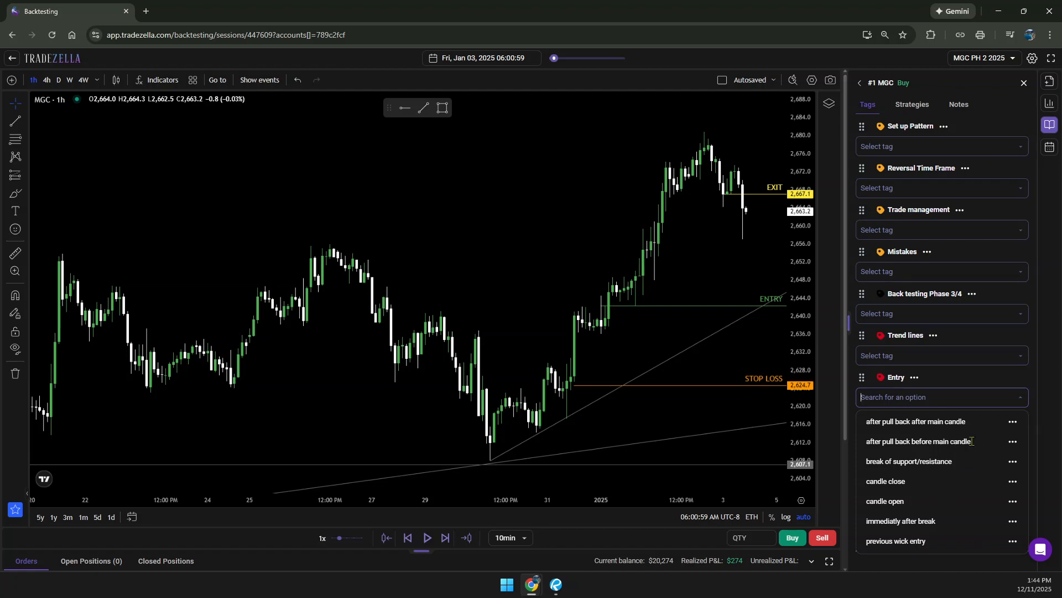
click(1052, 406)
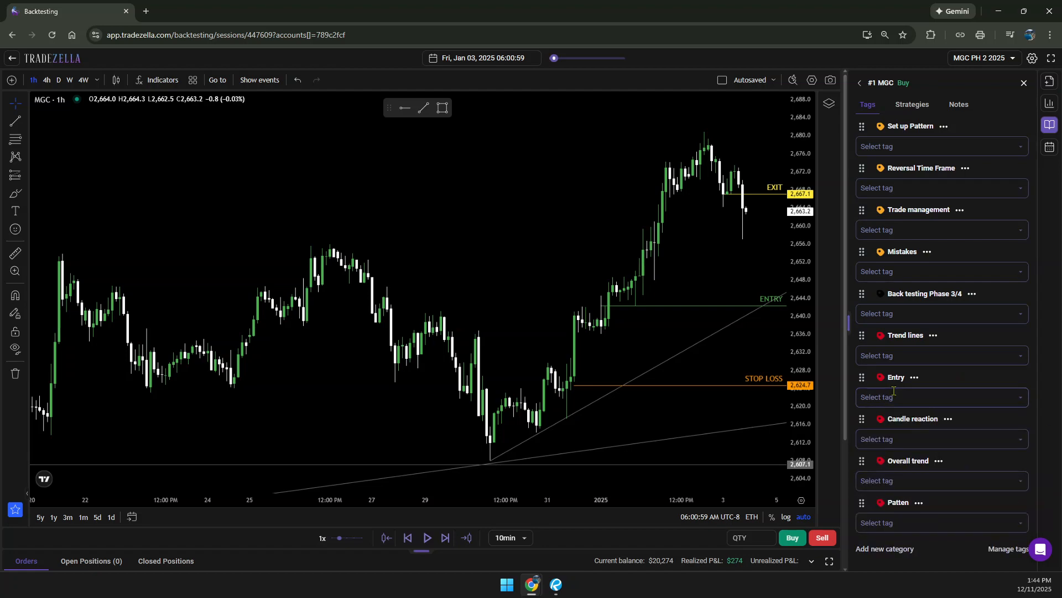
click(925, 435)
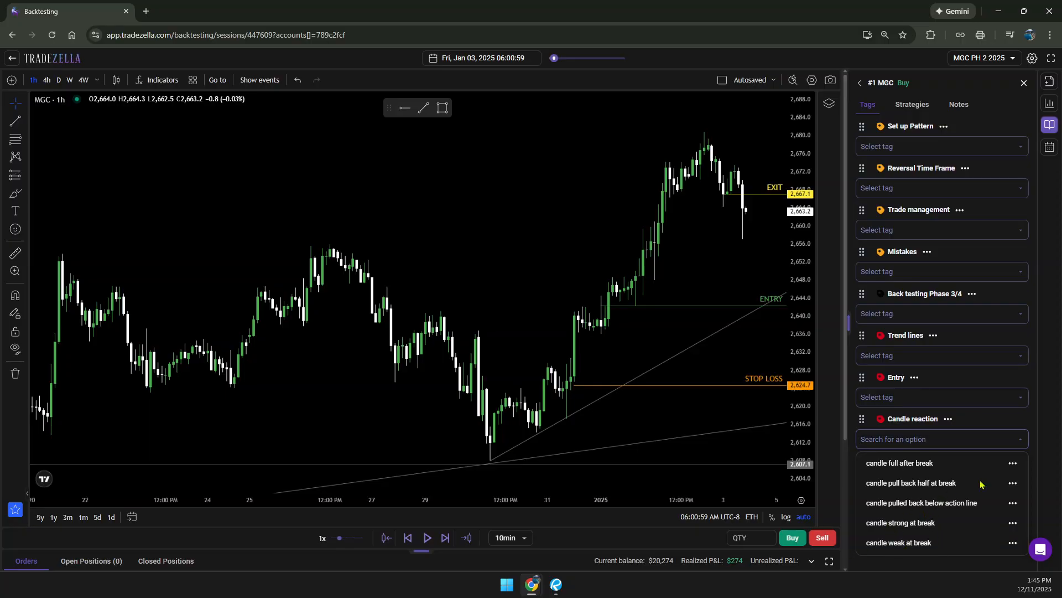
click(1058, 441)
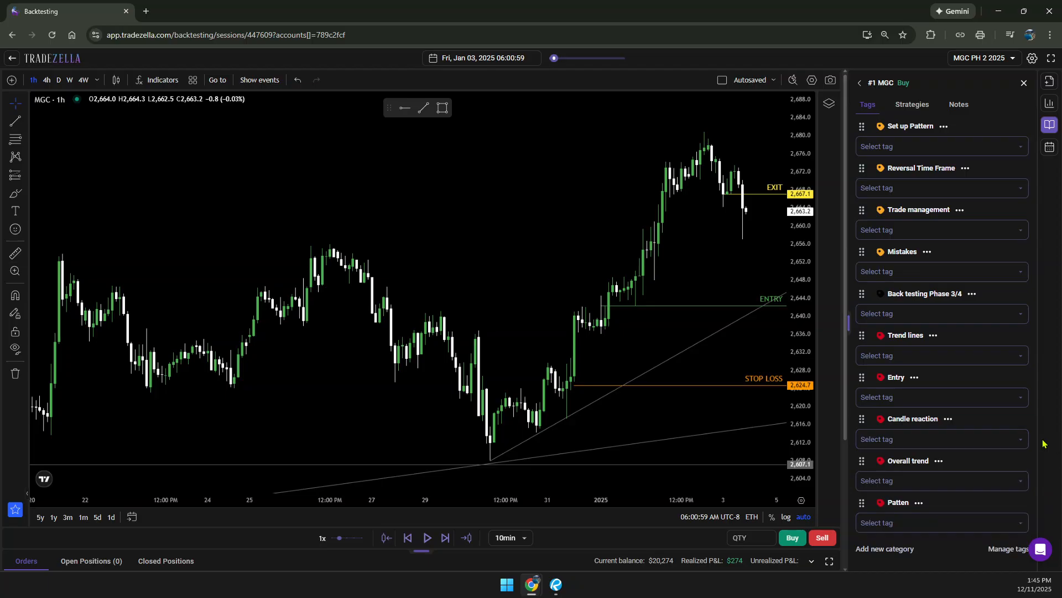
click(889, 481)
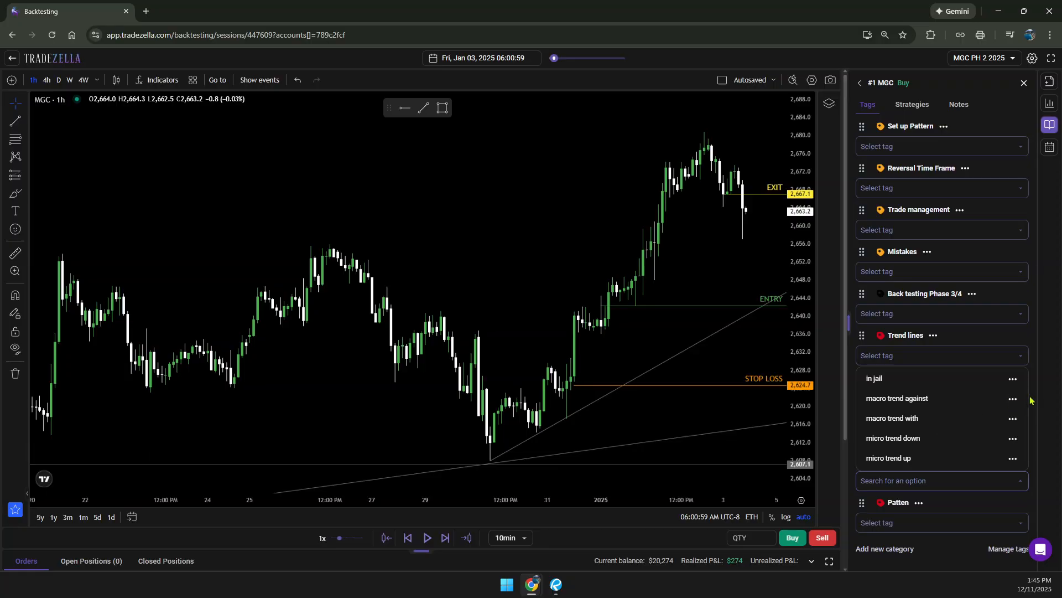
click(1047, 402)
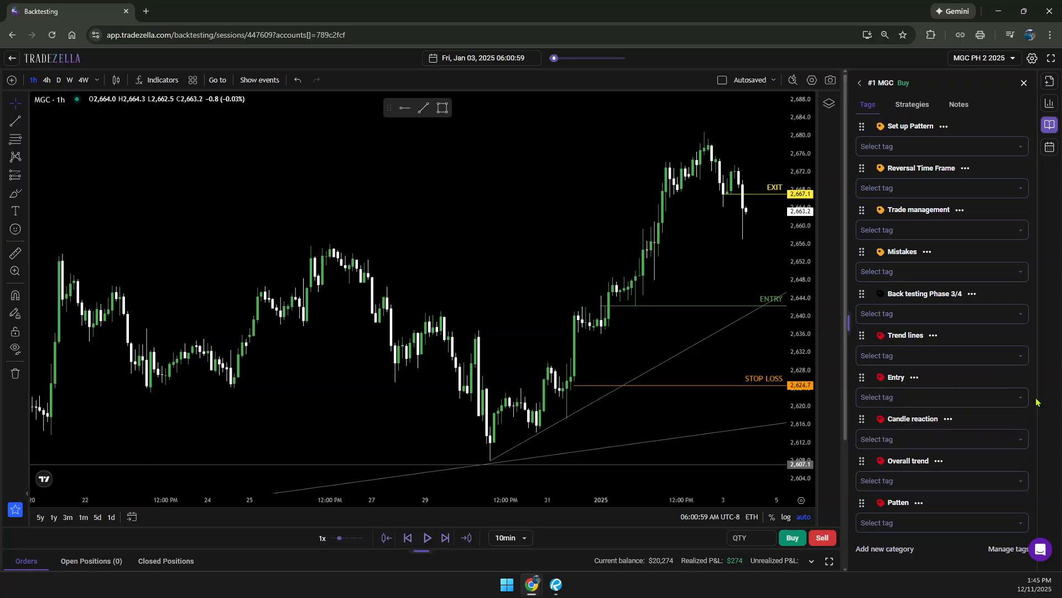
click(897, 481)
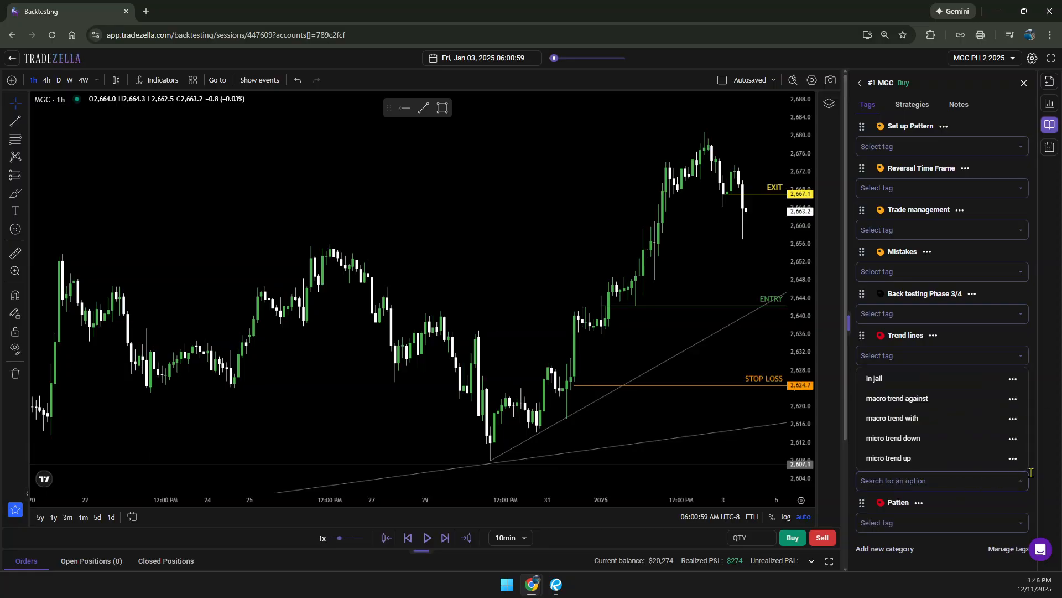
click(1051, 474)
click(905, 523)
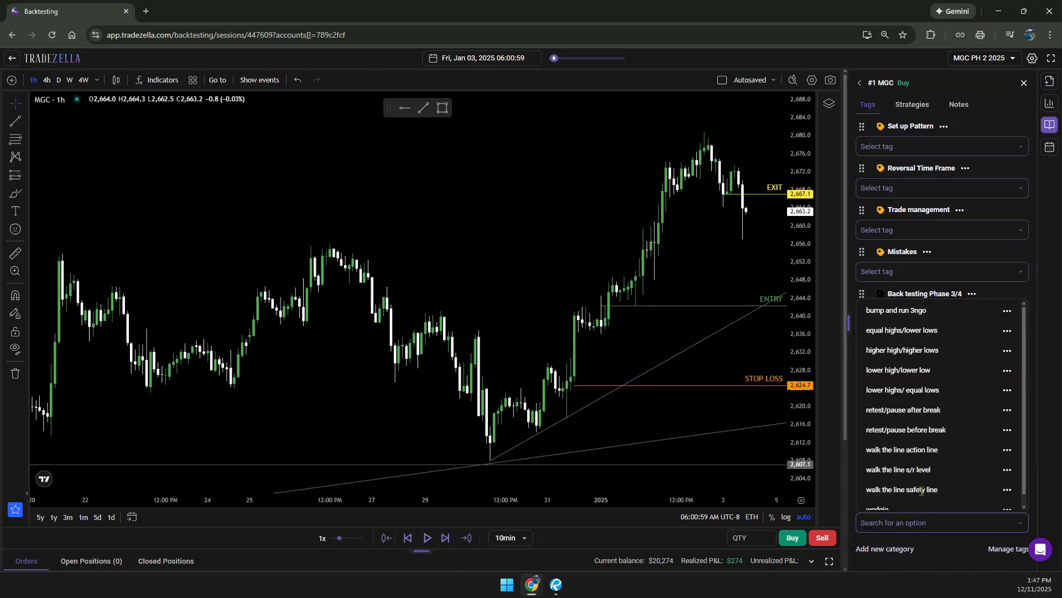
scroll(914, 488, down, 1)
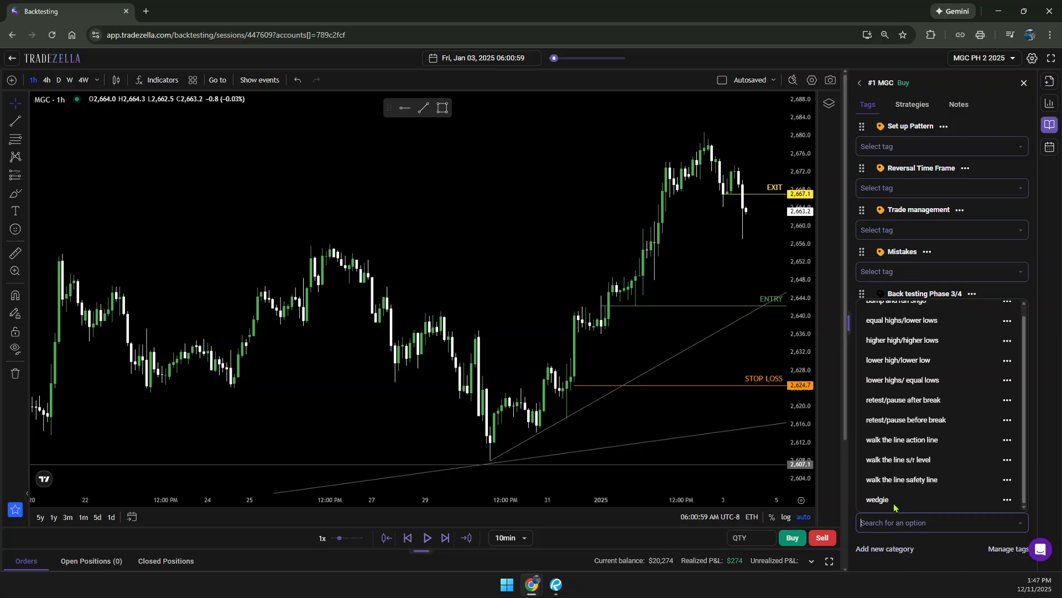
click(1054, 360)
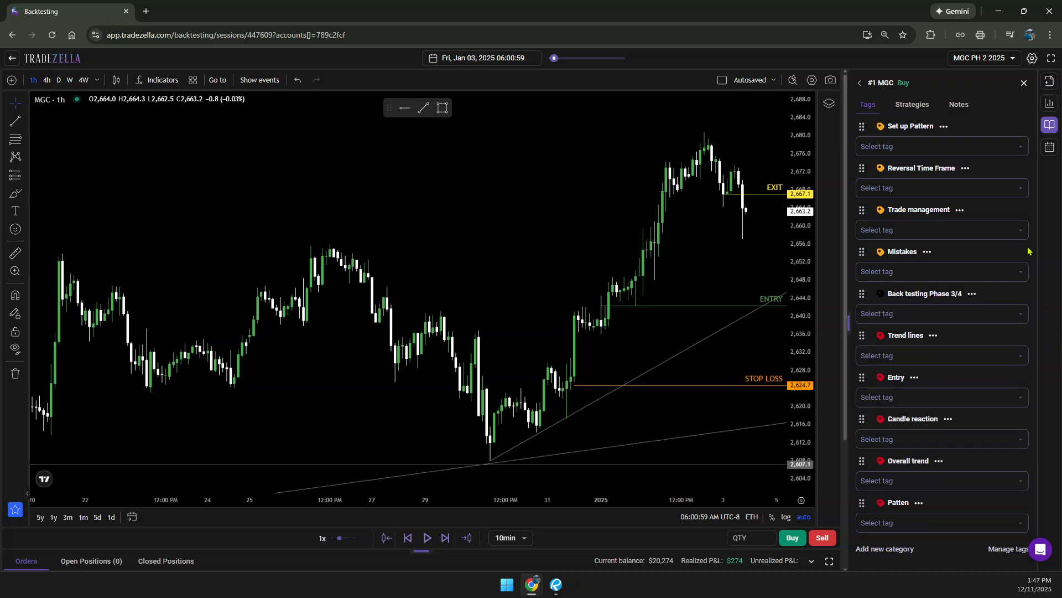
Tag the trade's Set up Pattern with retest support/resistance level, reversal off of trend line and reversal off support/resistence
click(942, 147)
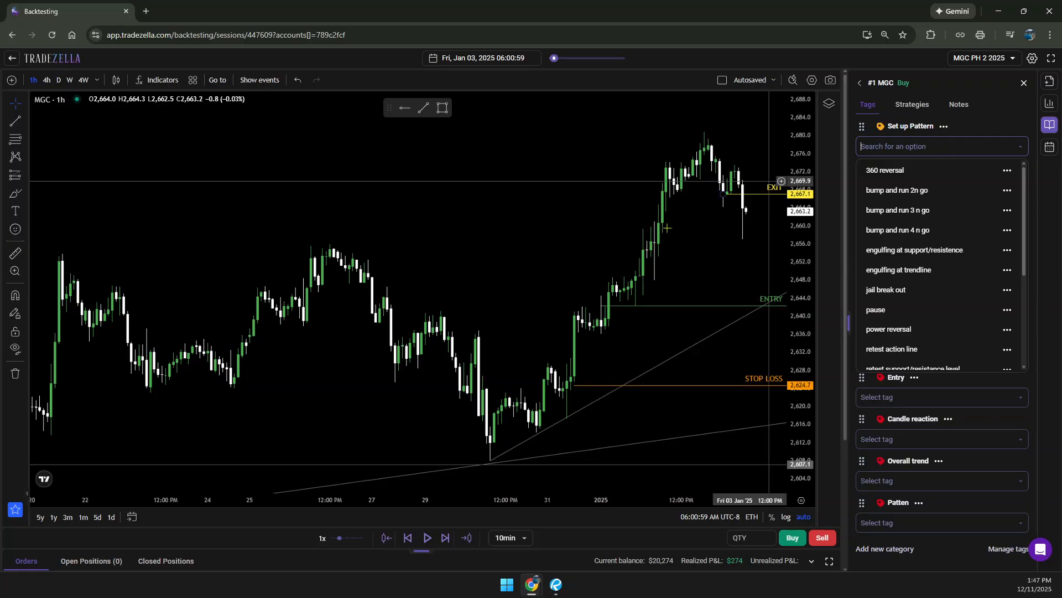
click(490, 462)
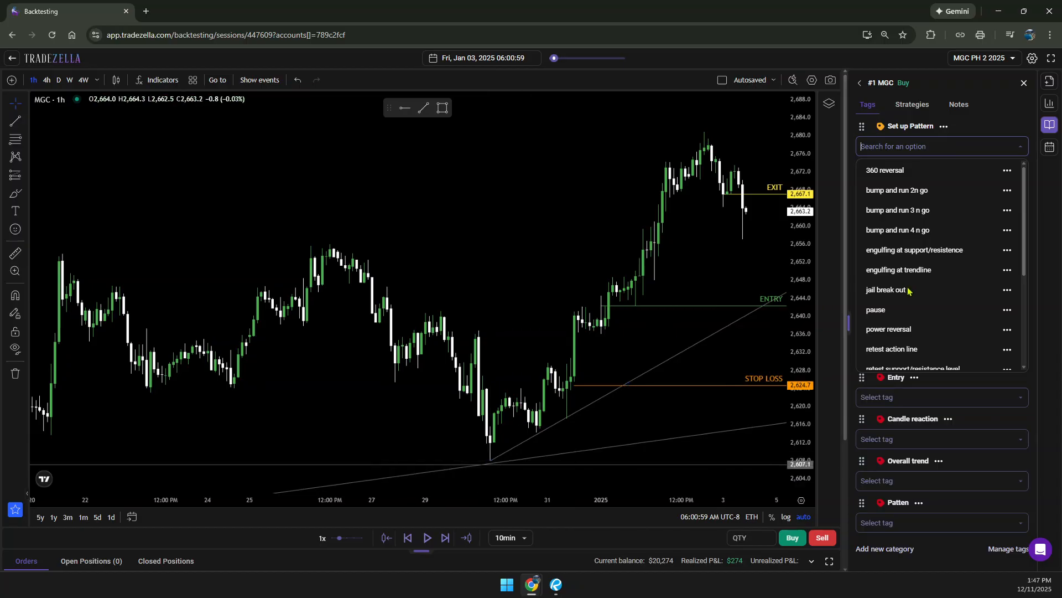
scroll(939, 314, down, 1)
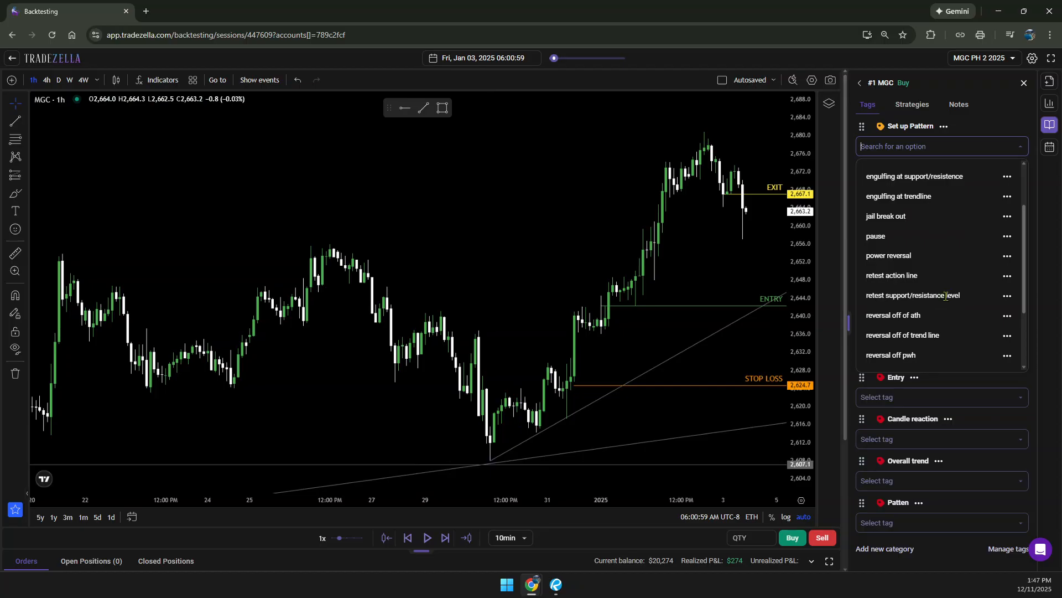
click(946, 296)
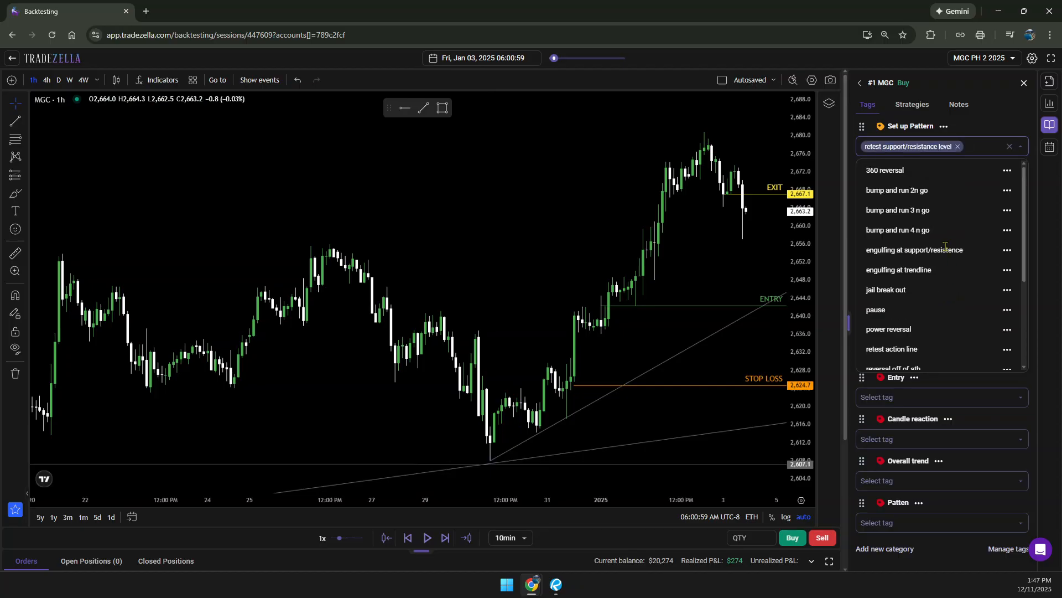
scroll(946, 247, down, 3)
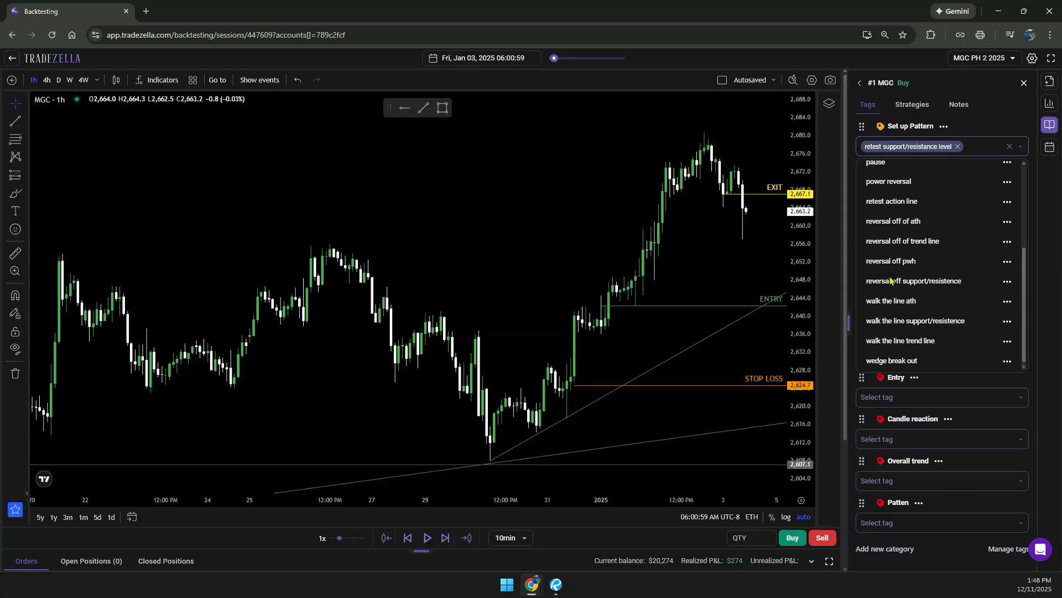
click(900, 242)
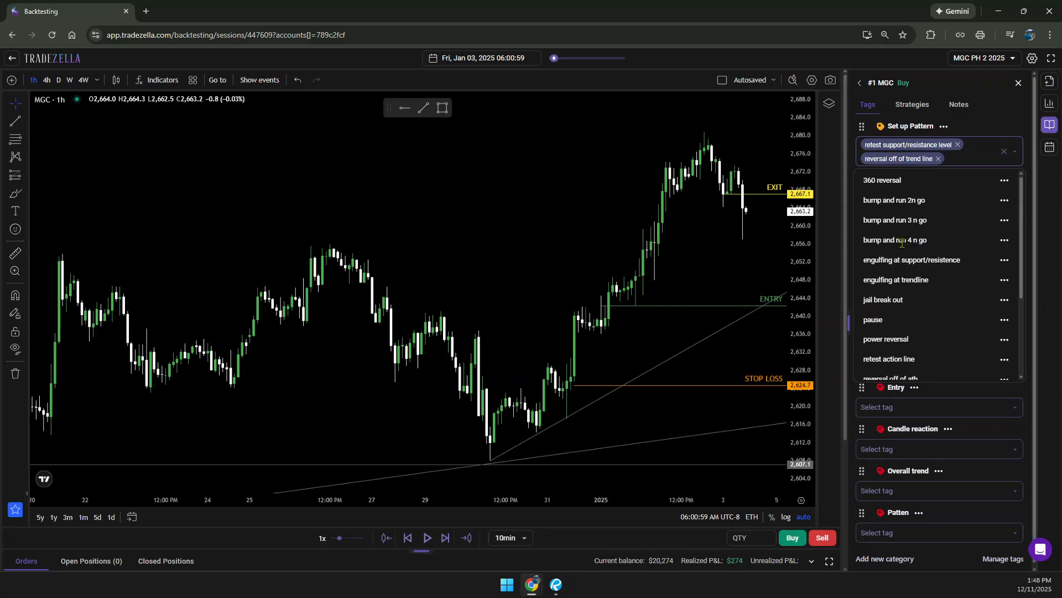
scroll(902, 243, down, 2)
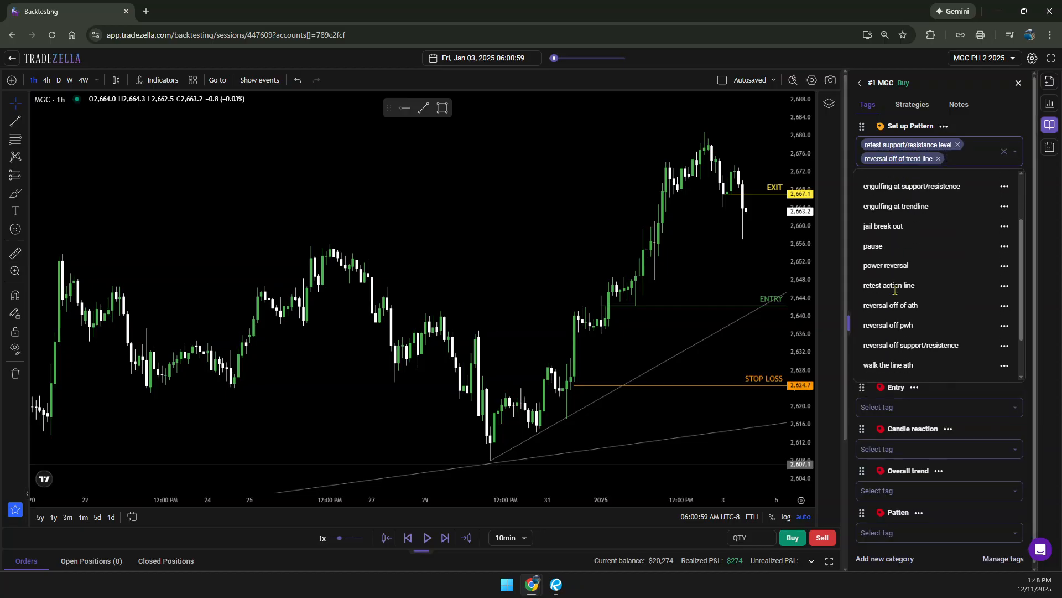
click(887, 345)
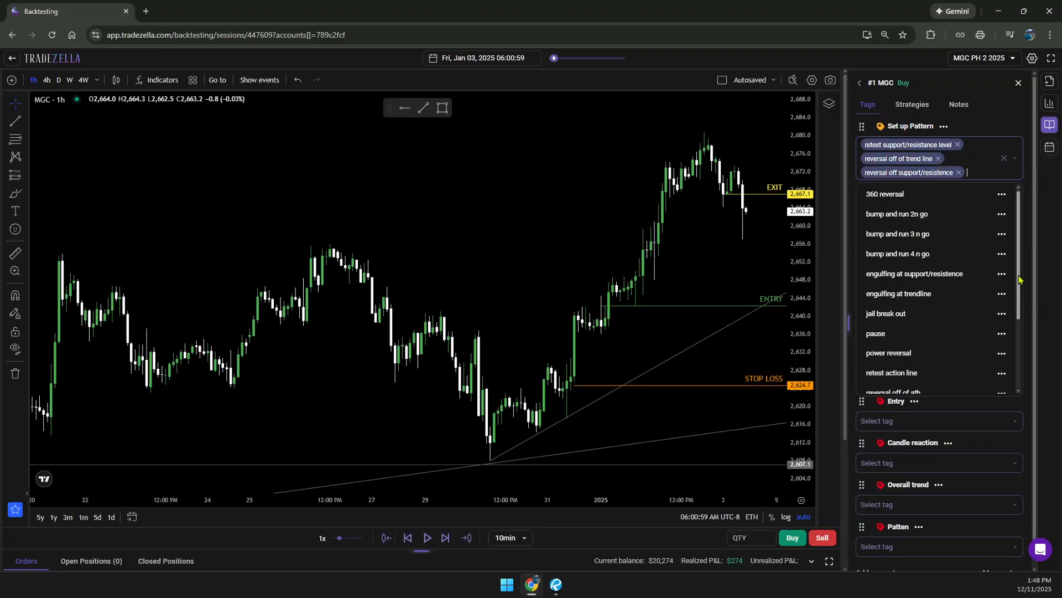
click(1043, 269)
Tag the trade's Reversal Time Frame with "both 1hr and 4hr"
click(906, 211)
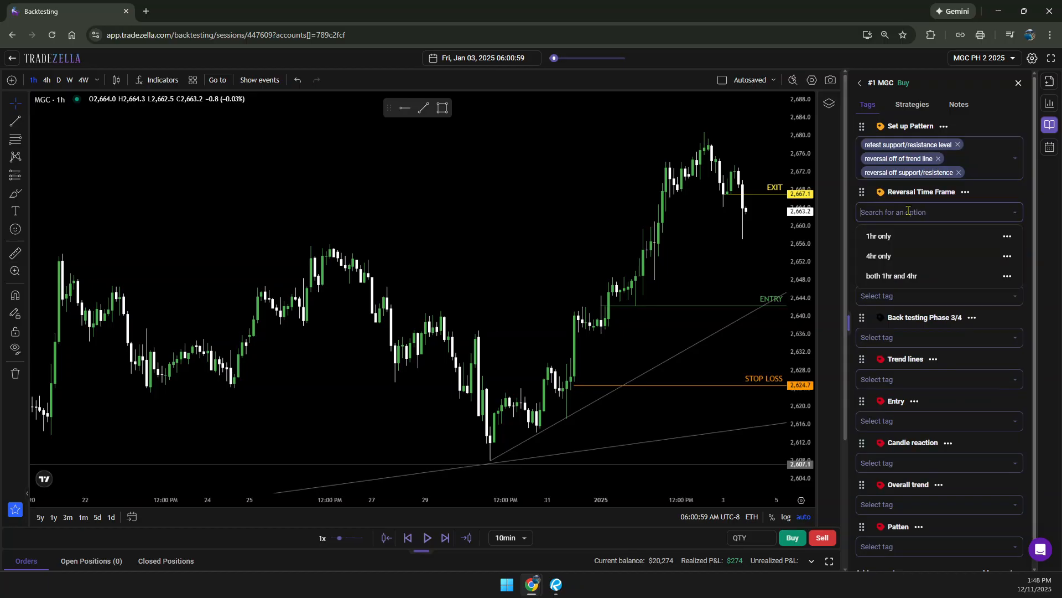
click(885, 275)
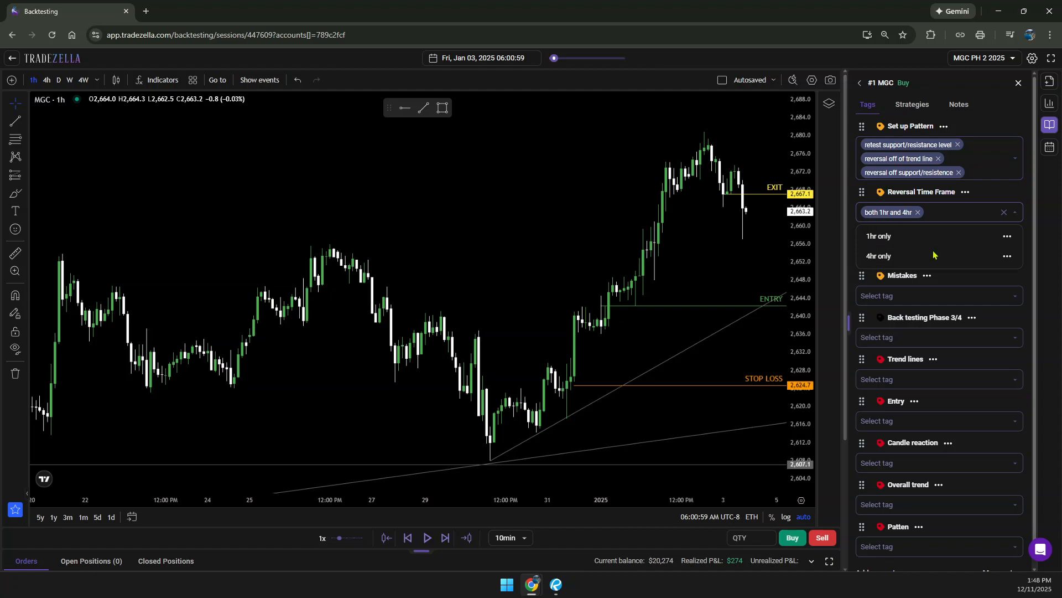
click(932, 214)
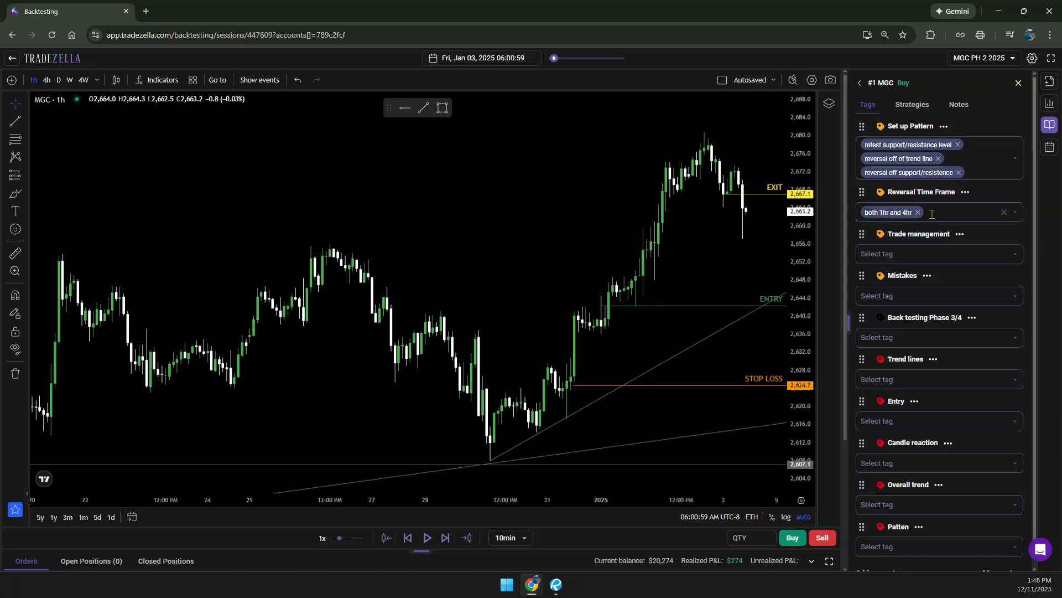
click(1015, 214)
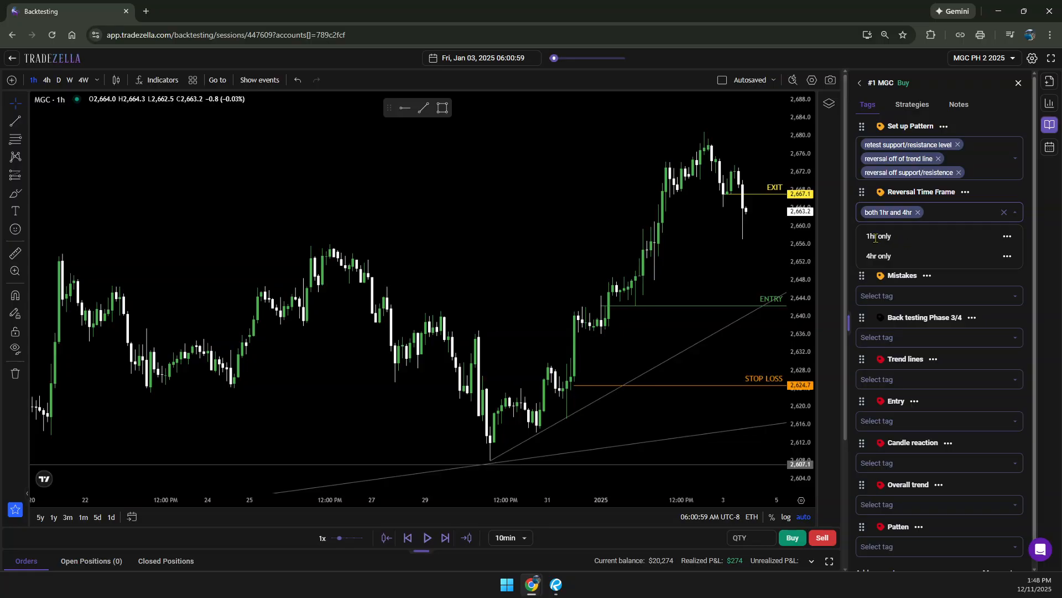
click(1032, 241)
Tag the trade's Trade management with "sl candle" and "tm candle"
click(913, 253)
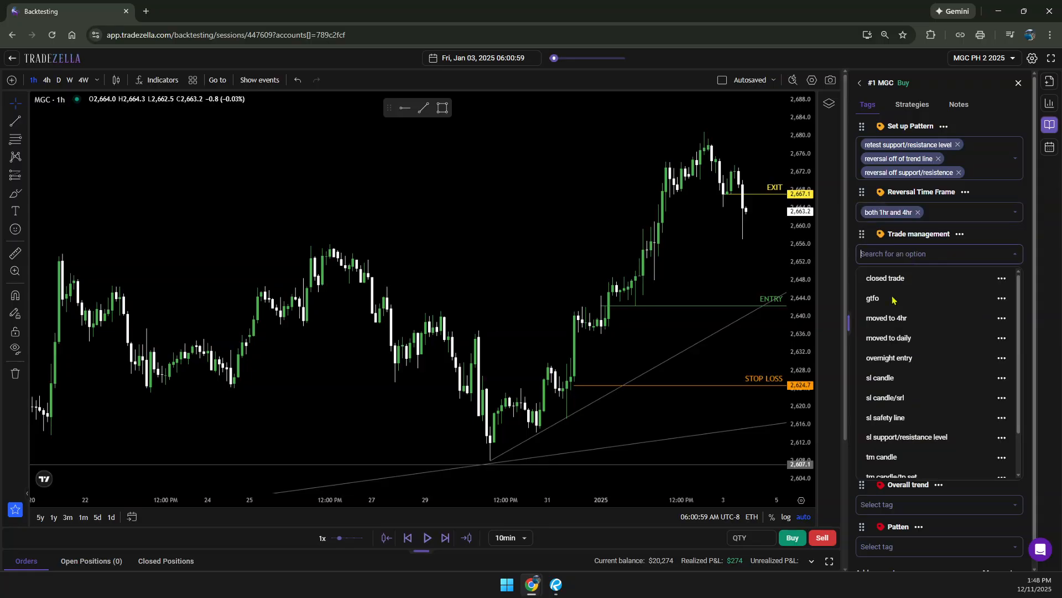
click(874, 379)
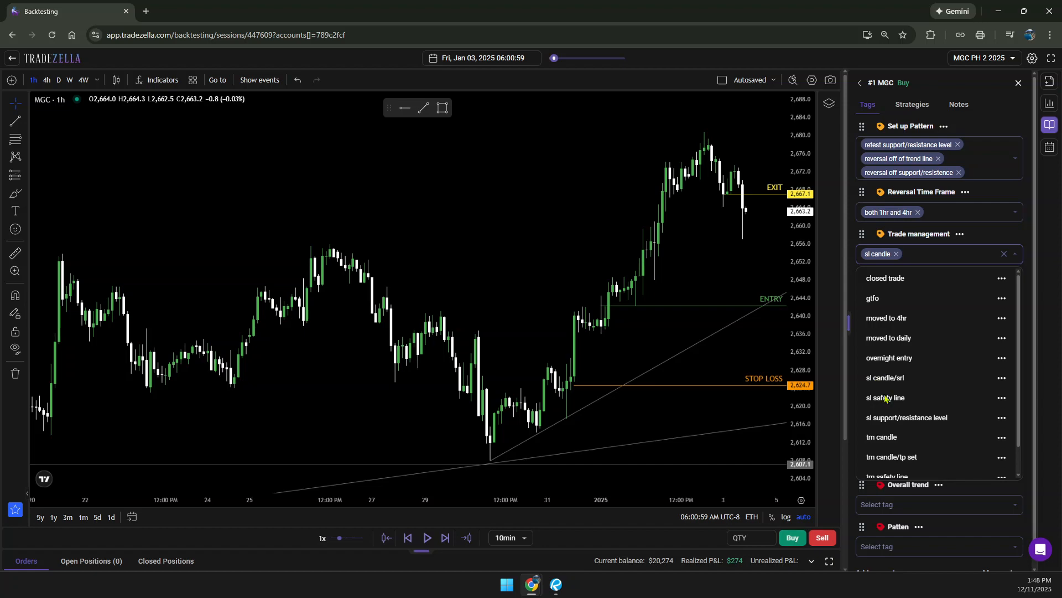
click(883, 438)
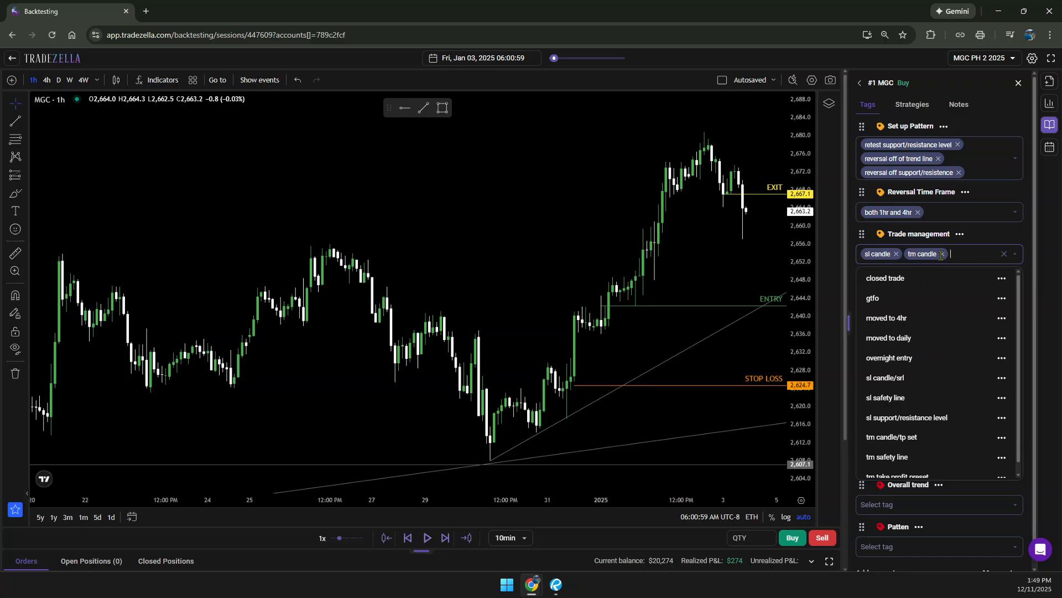
click(1023, 307)
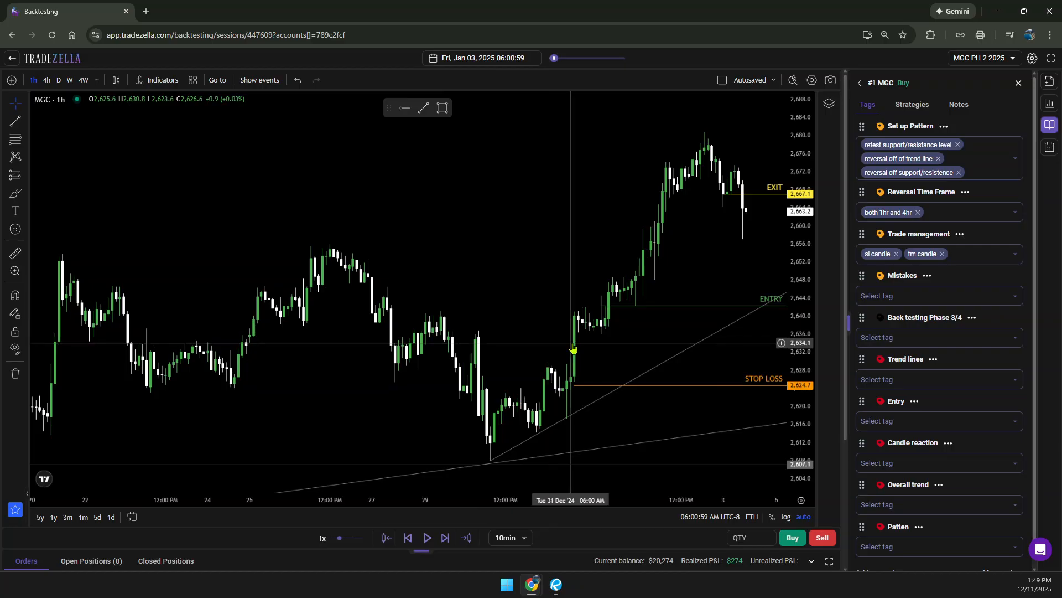
Switch the MGC chart to the 4h timeframe and examine the overall trend, swing highs and lows, and trend lines around the trade
scroll(574, 348, down, 3)
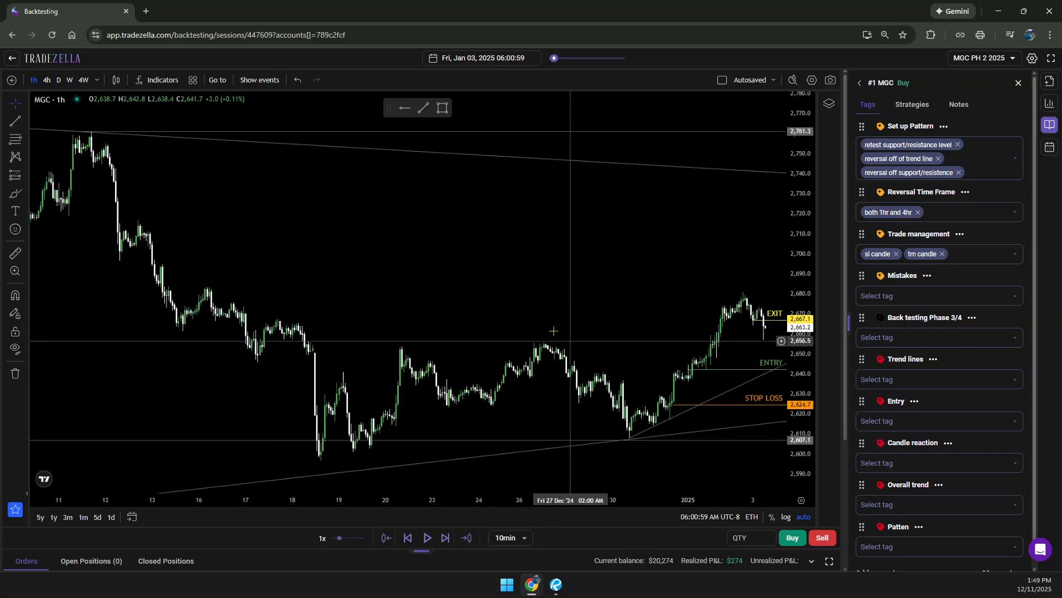
click(48, 81)
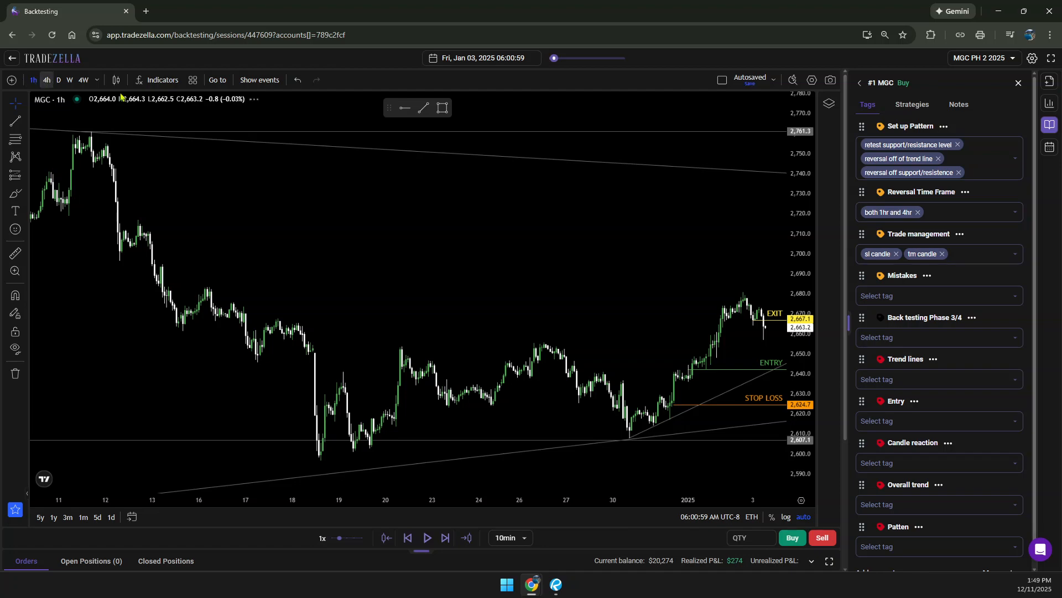
scroll(733, 322, up, 2)
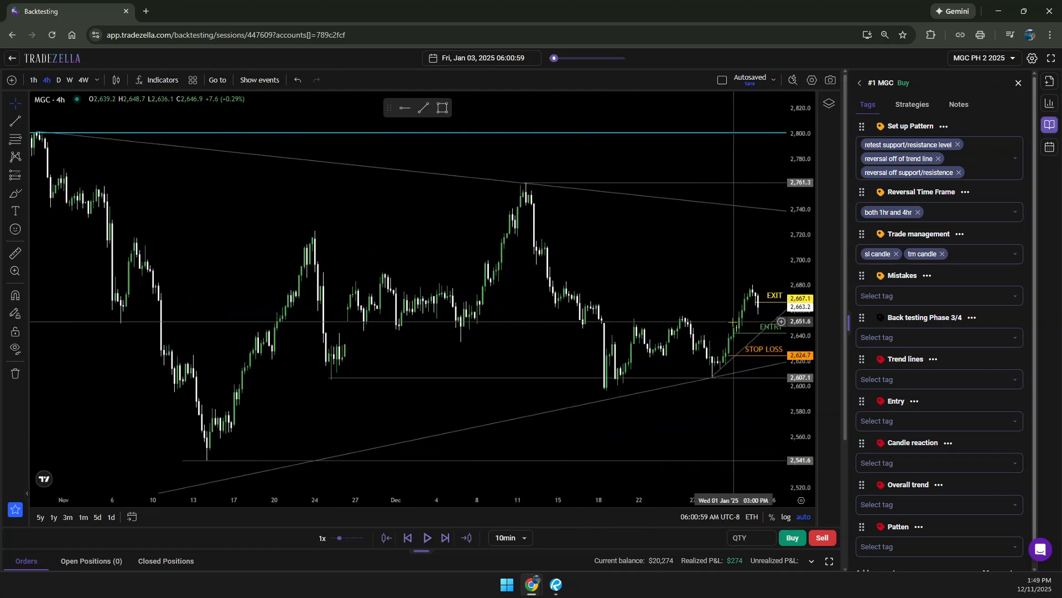
scroll(517, 309, up, 2)
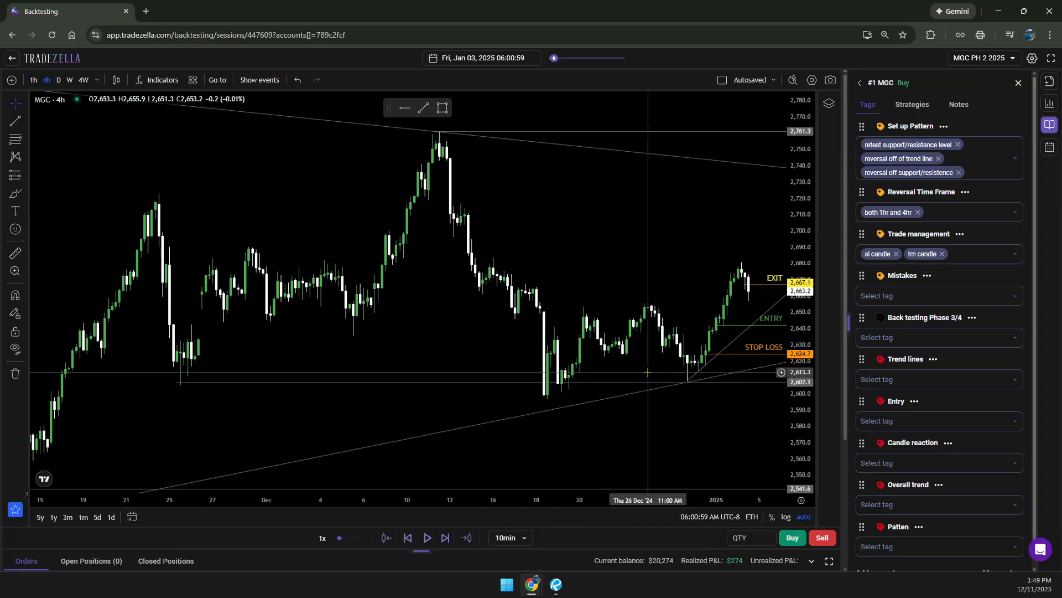
scroll(647, 373, down, 4)
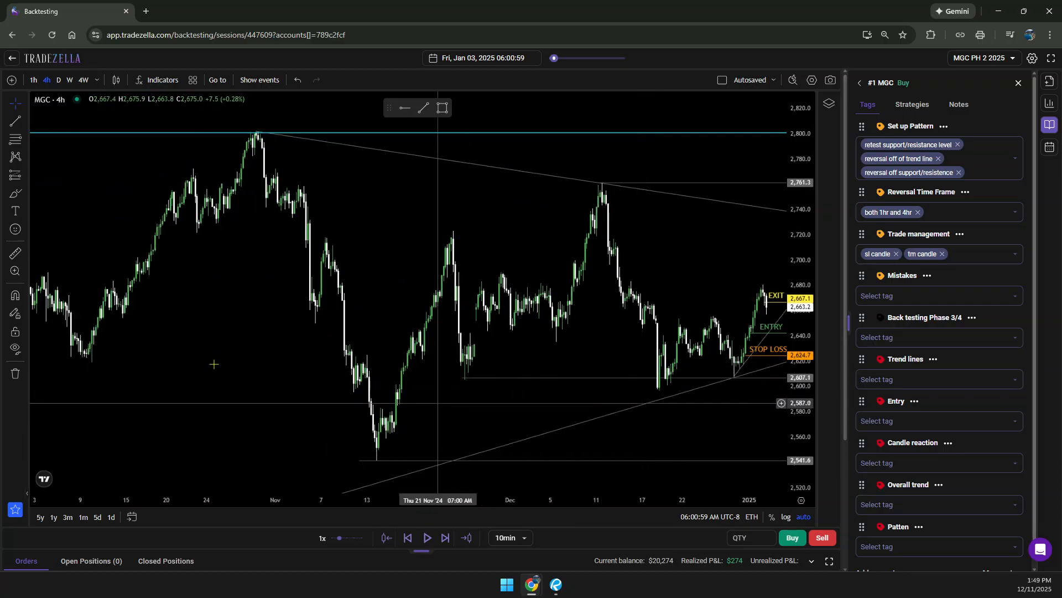
scroll(137, 345, down, 2)
scroll(137, 345, down, 2)
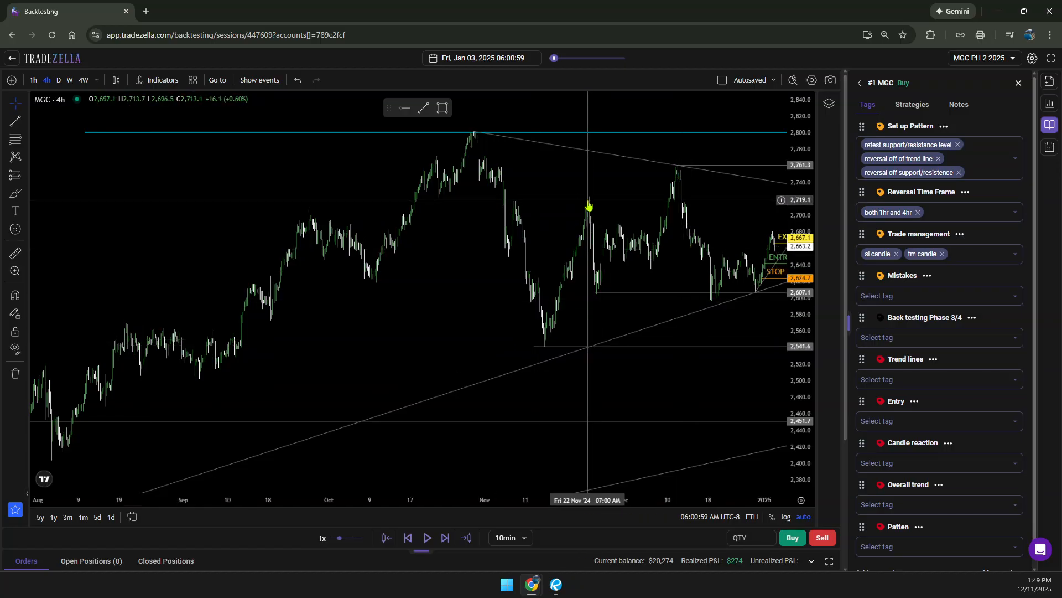
click(670, 162)
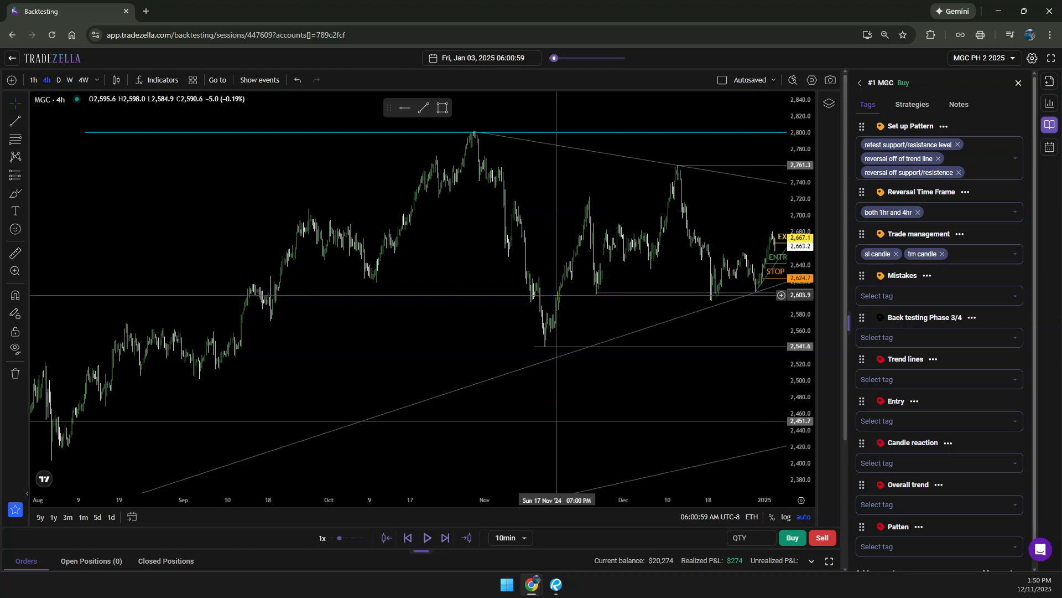
drag(717, 326, 606, 340)
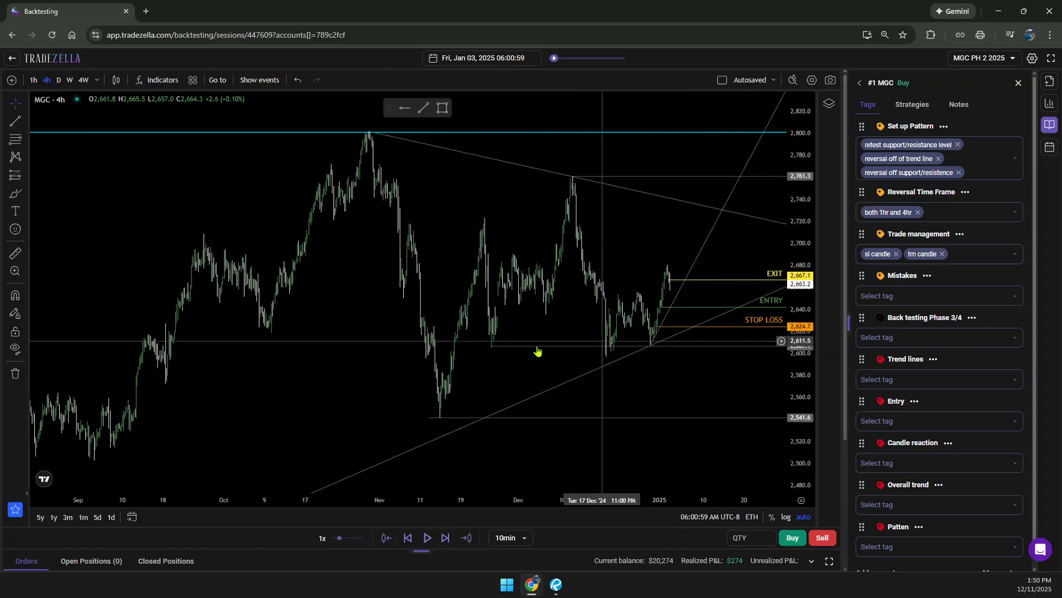
click(498, 348)
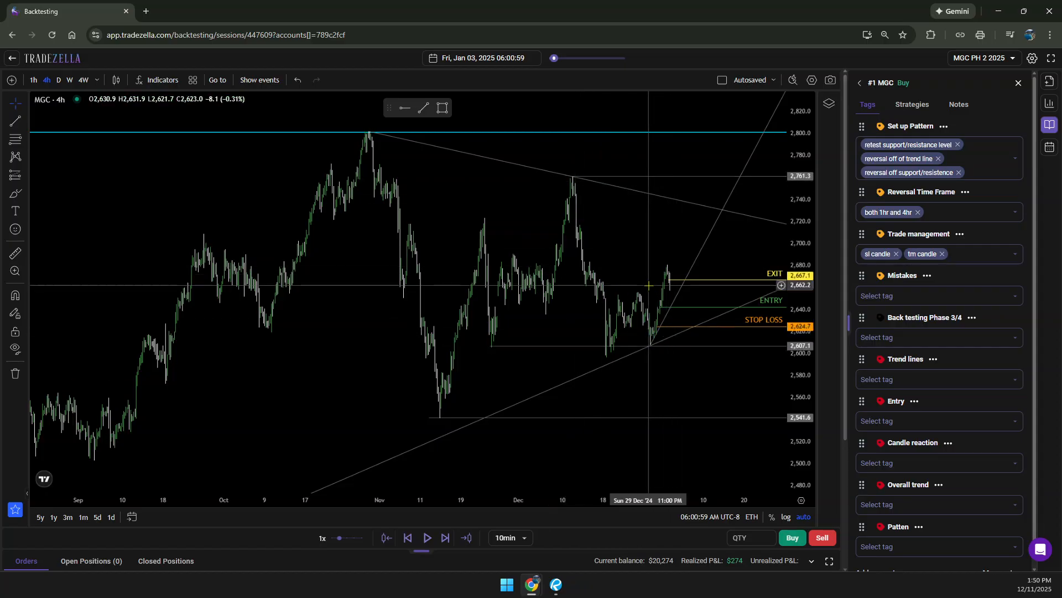
scroll(649, 285, up, 2)
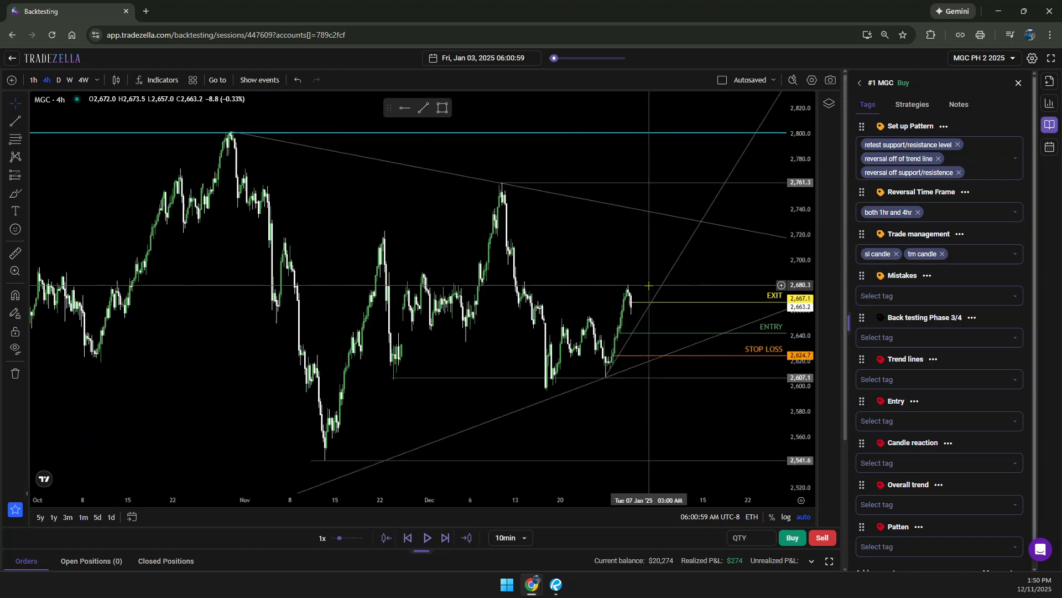
scroll(642, 293, up, 2)
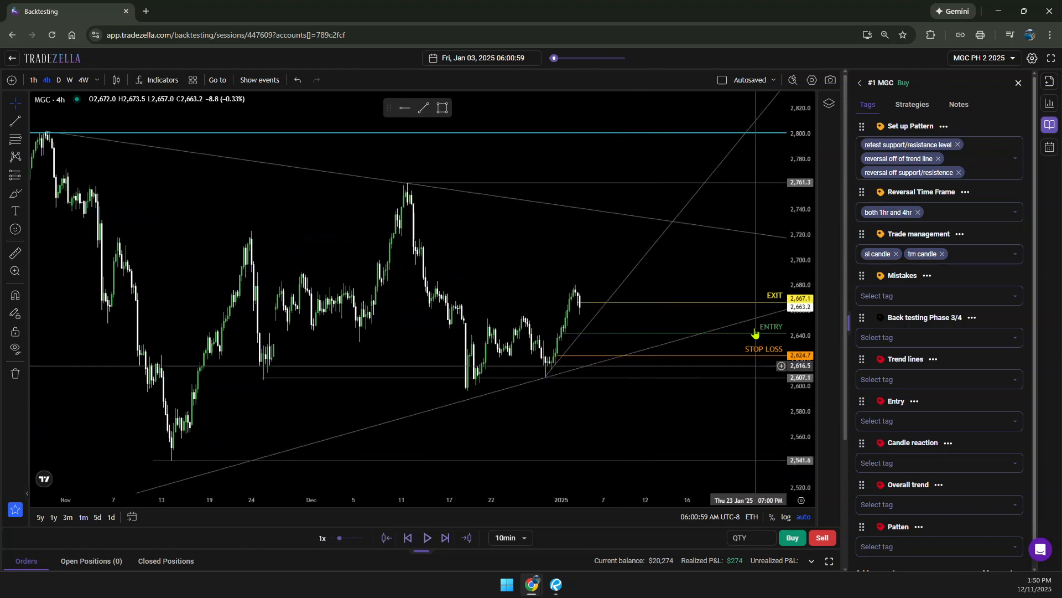
scroll(653, 396, down, 3)
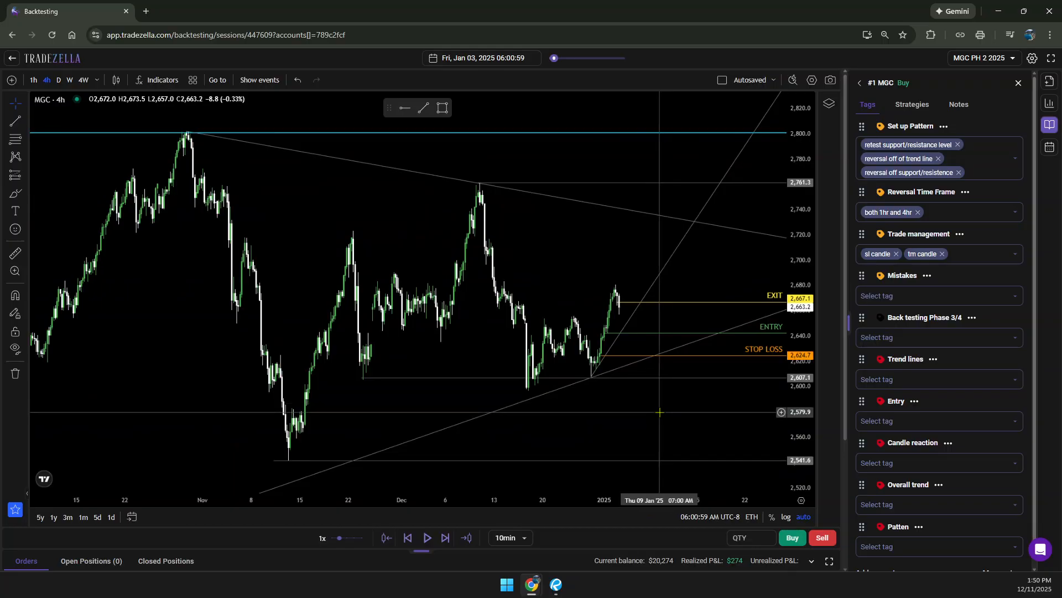
scroll(657, 408, down, 3)
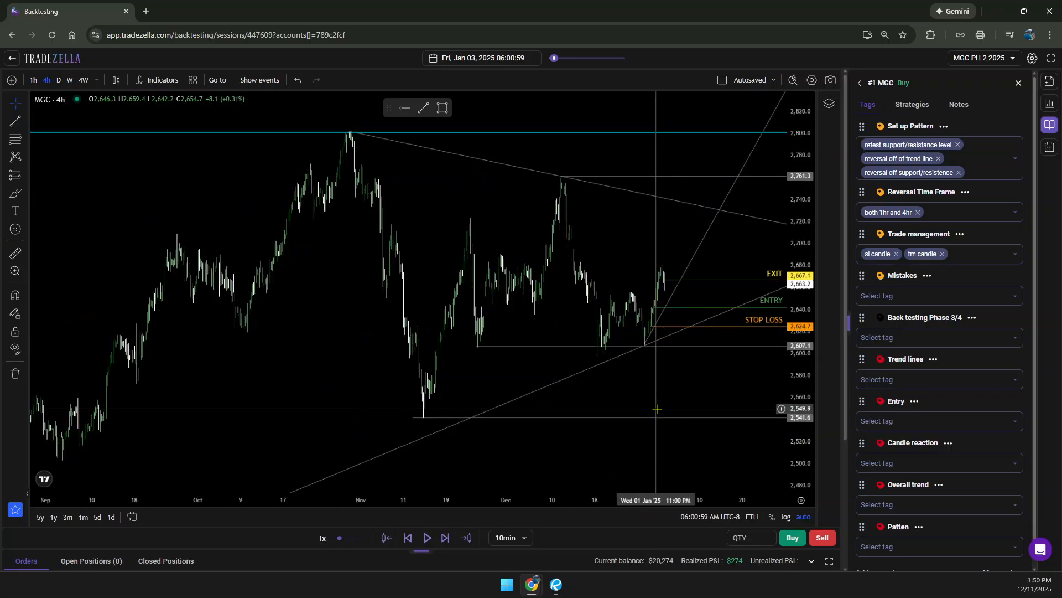
scroll(657, 409, down, 6)
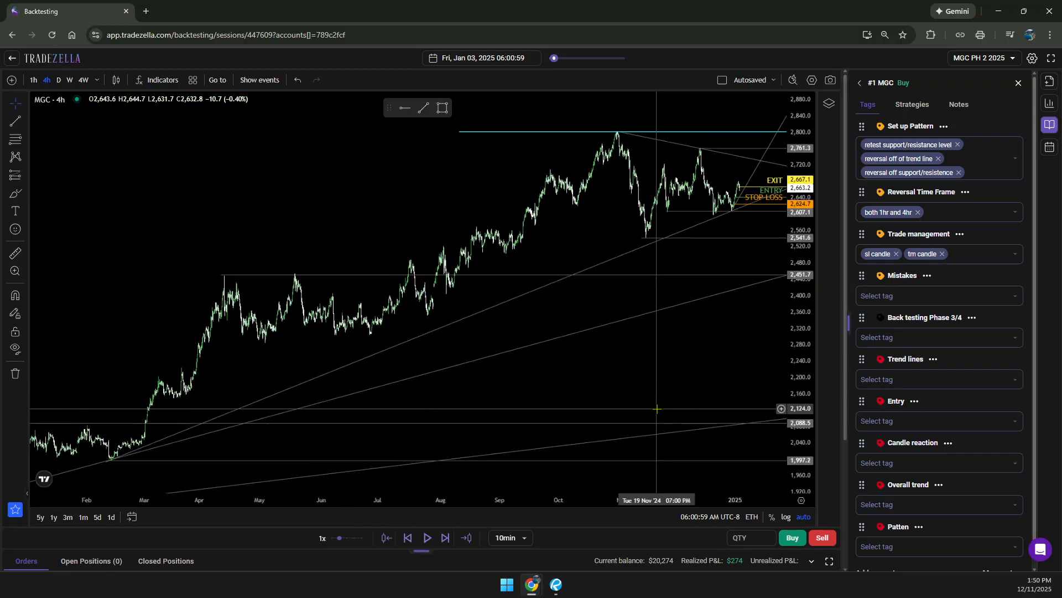
scroll(657, 408, up, 8)
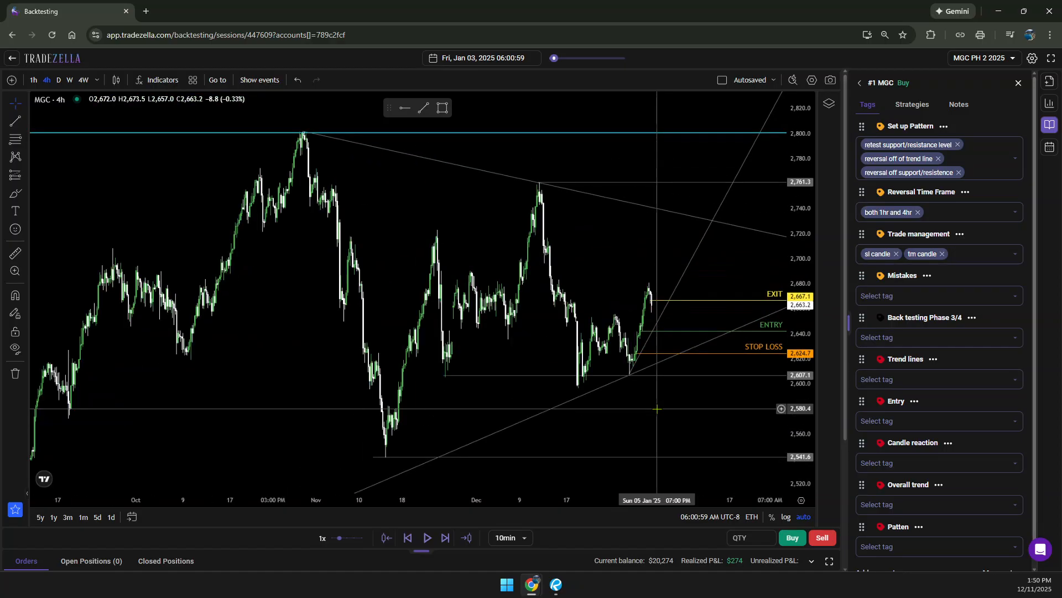